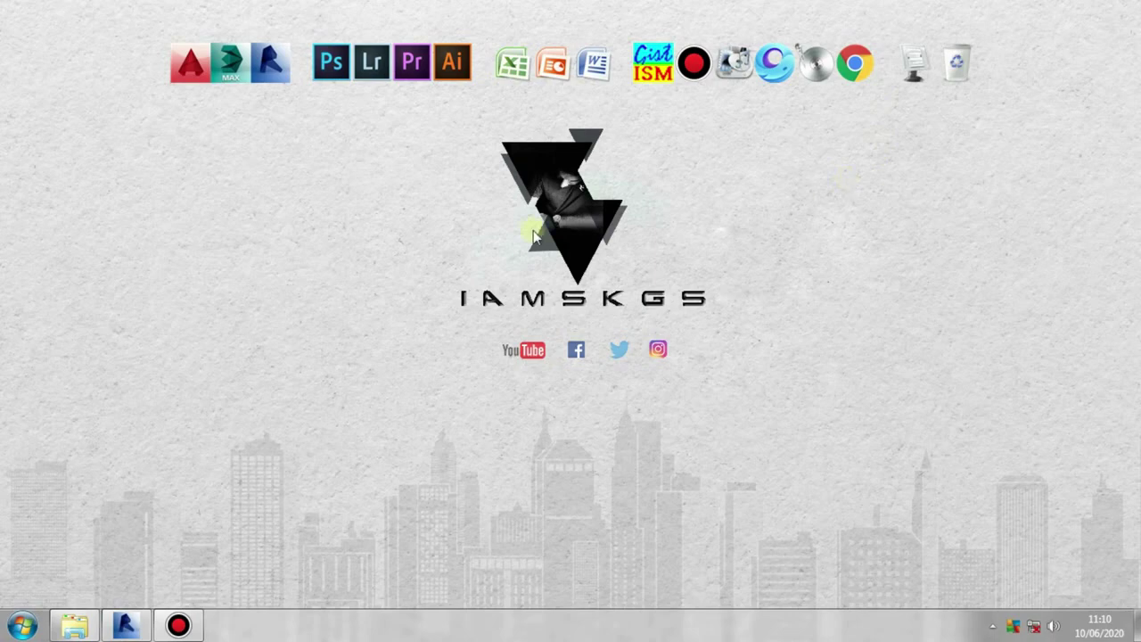
# Restore the minimized Revit window showing Project1's stair and curved railing.
pyautogui.click(123, 621)
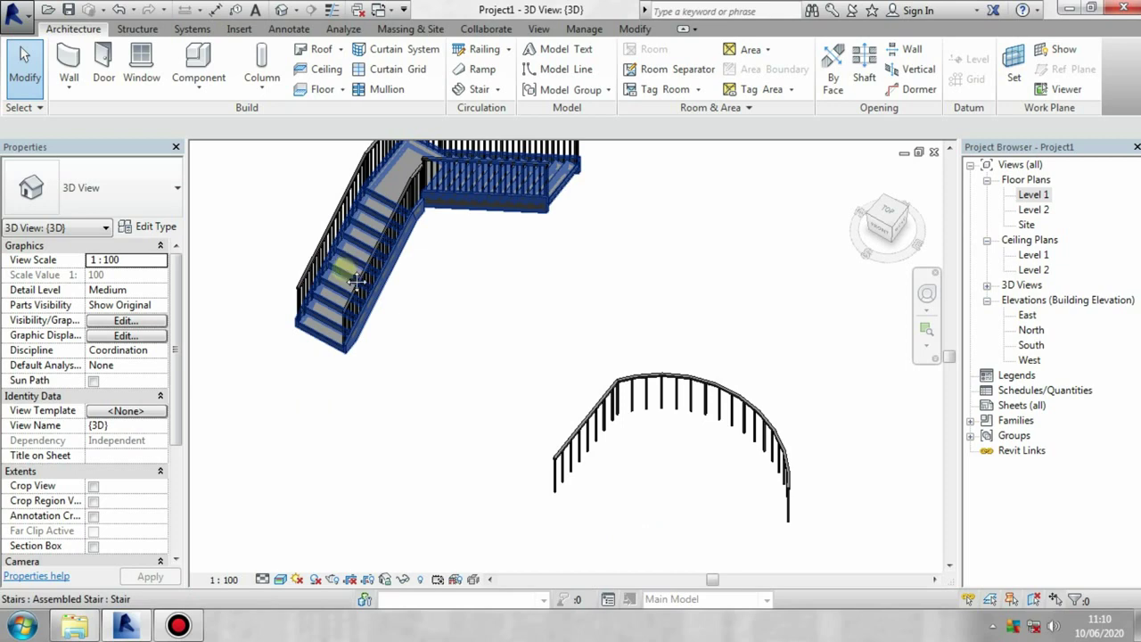
# Pan and orbit the 3D view to see the stair and curved railing from the front.
pyautogui.moveTo(354, 281); pyautogui.dragTo(353, 303, button='middle')
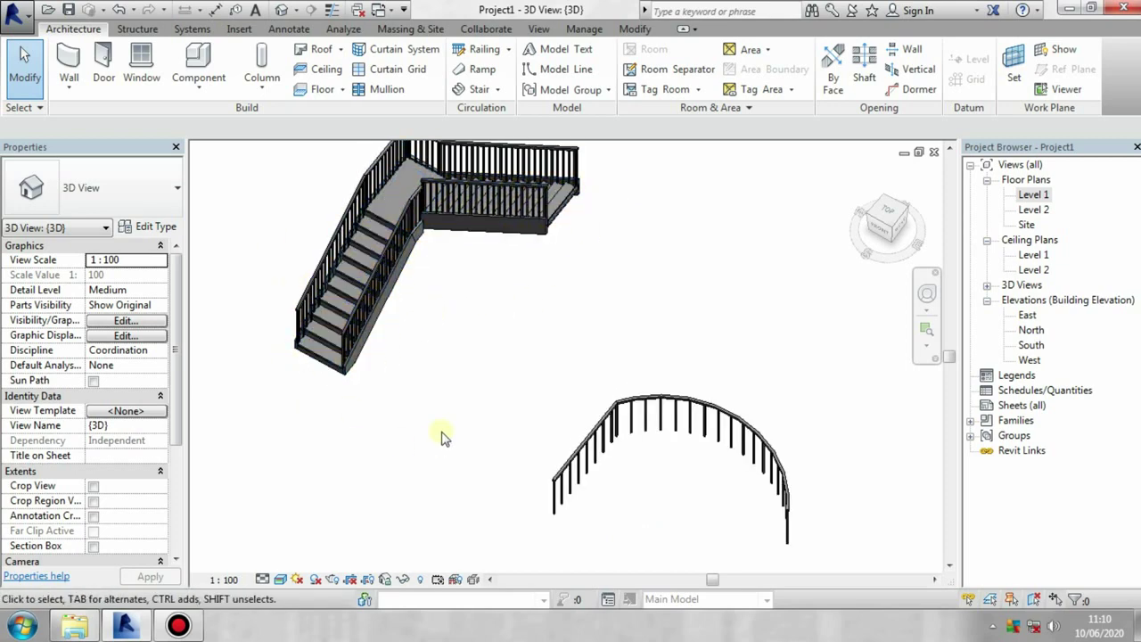
pyautogui.moveTo(443, 433); pyautogui.dragTo(377, 190, button='middle')
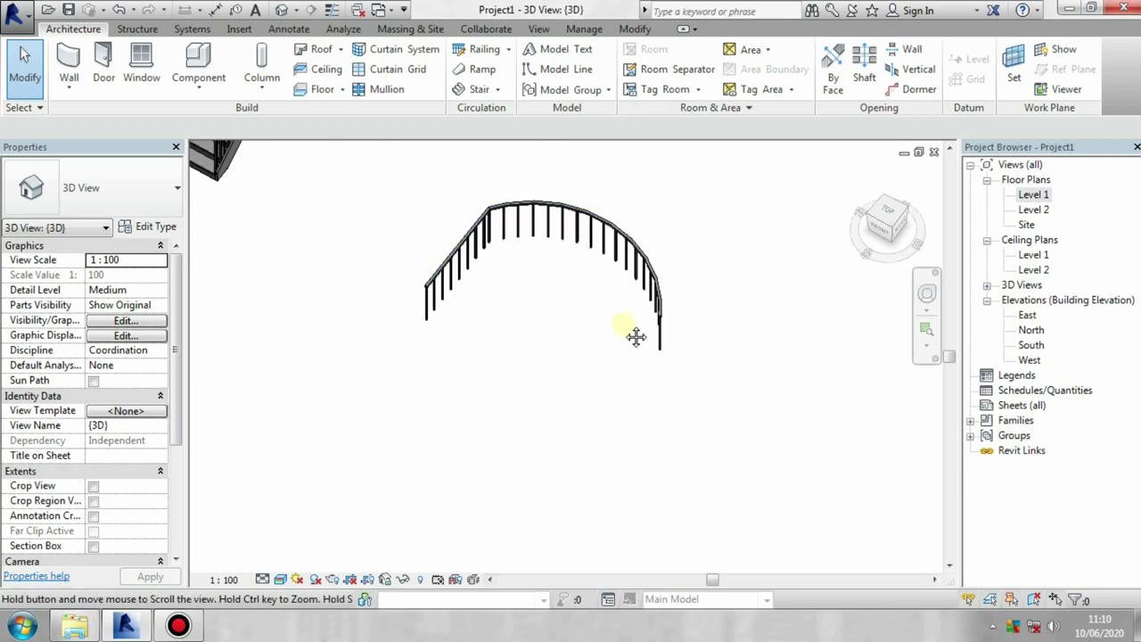
pyautogui.moveTo(633, 333); pyautogui.dragTo(654, 388, button='middle')
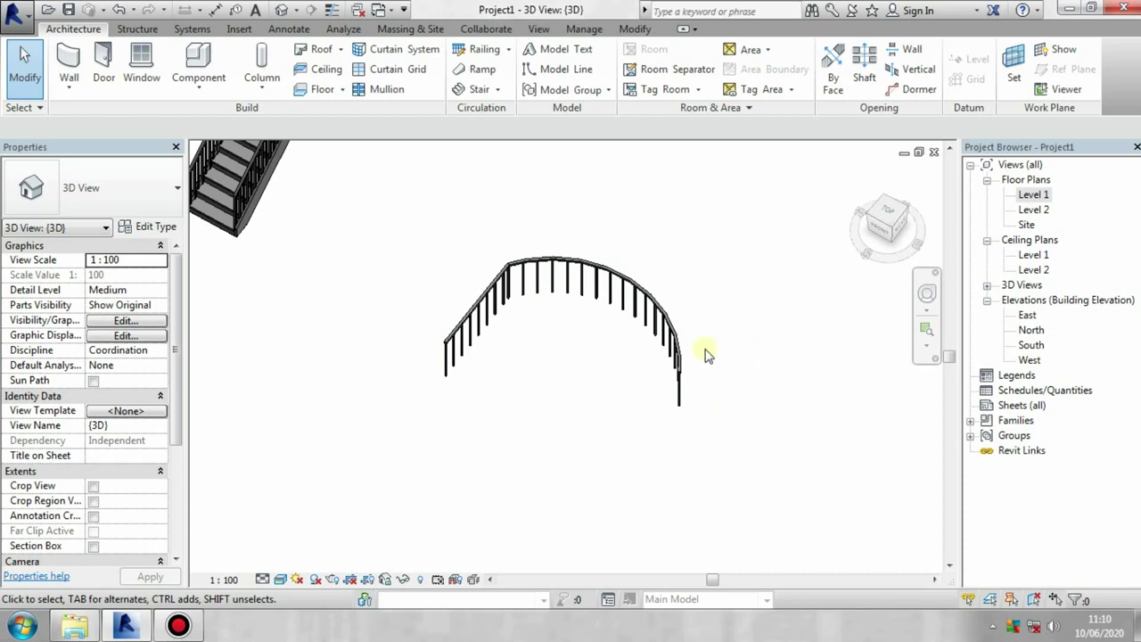
pyautogui.moveTo(433, 377); pyautogui.dragTo(476, 402, button='middle')
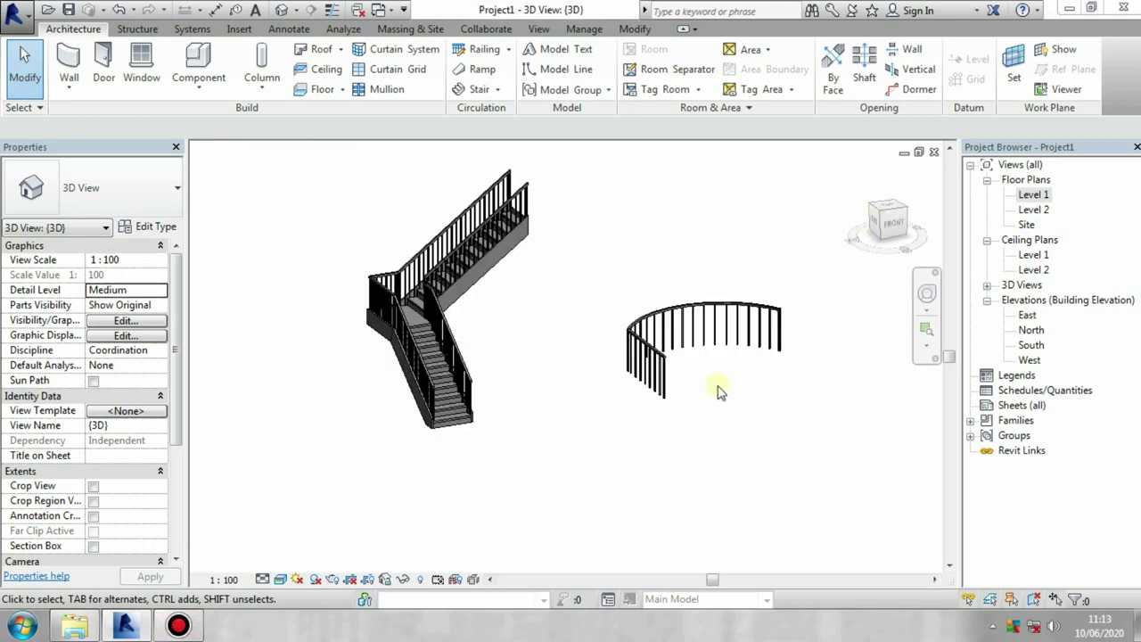
pyautogui.keyDown('shift'); pyautogui.moveTo(720, 392); pyautogui.dragTo(559, 459, button='middle'); pyautogui.keyUp('shift')
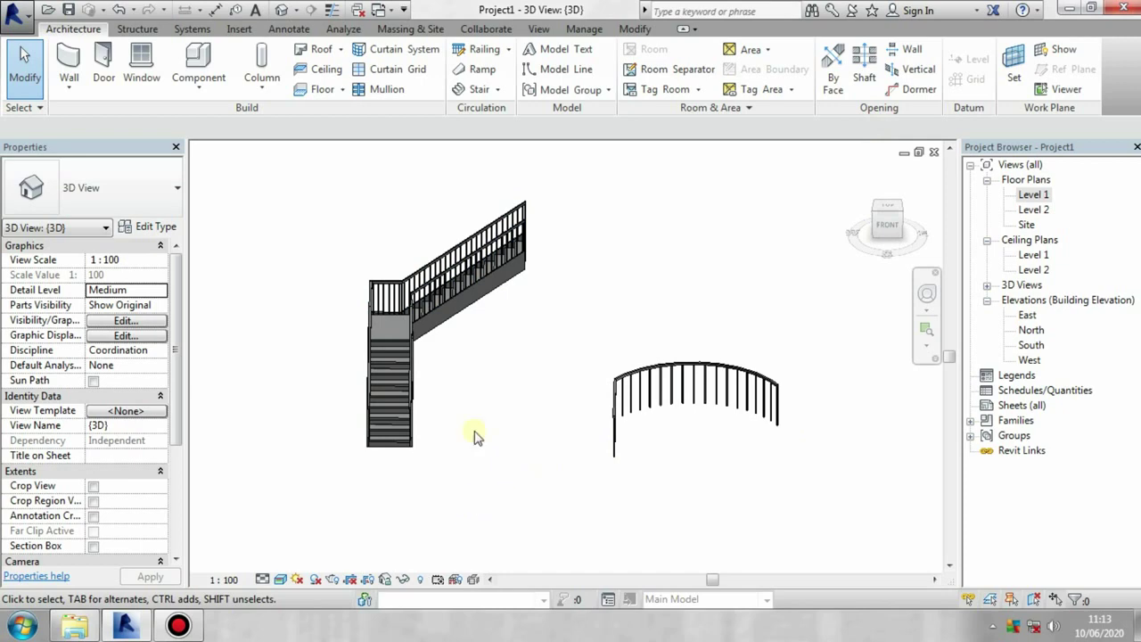
# Delete the L-shaped stair's 900mm railings, undoing an accidental deletion of the stair itself.
pyautogui.click(492, 233)
pyautogui.press('Escape')
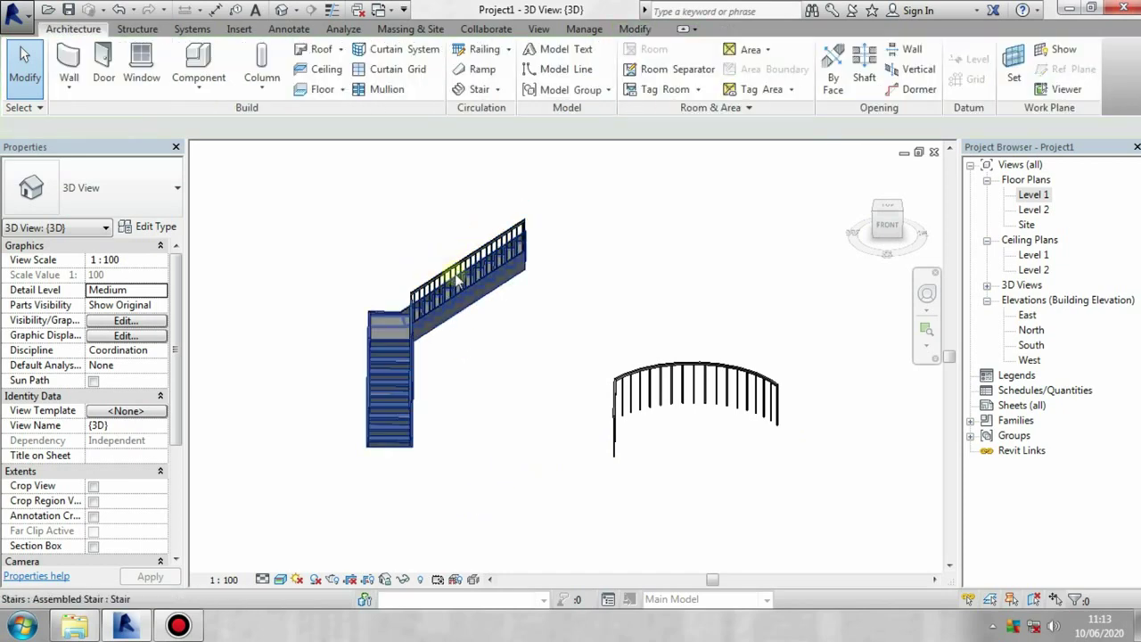
pyautogui.click(455, 279)
pyautogui.press('Delete')
pyautogui.hotkey('ctrl', 'z')
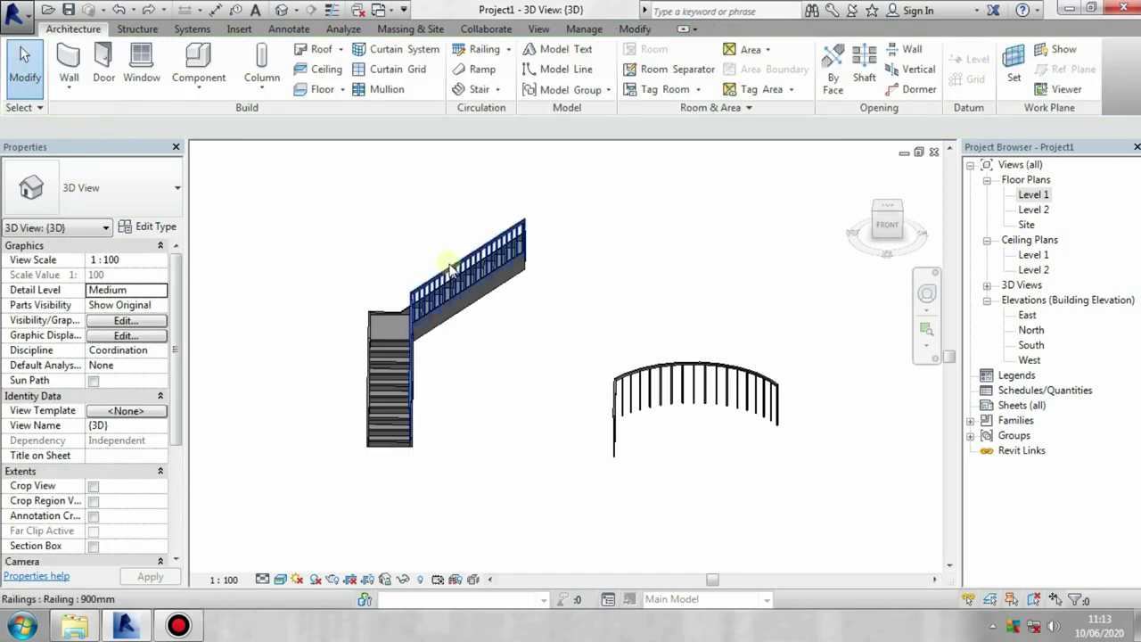
pyautogui.click(452, 270)
pyautogui.press('Delete')
# Frame the whole bare stair in view and check it by selecting it.
pyautogui.moveTo(537, 344); pyautogui.dragTo(408, 439, button='middle')
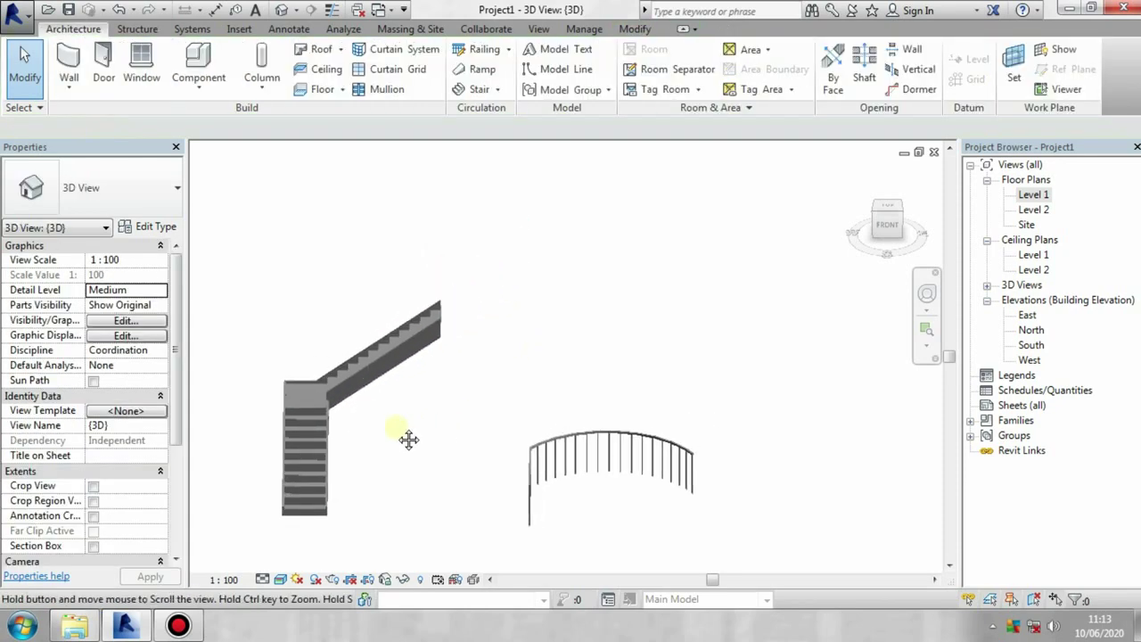
pyautogui.moveTo(509, 377)
pyautogui.keyDown('shift'); pyautogui.mouseDown(button='middle')
pyautogui.moveTo(454, 381)
pyautogui.moveTo(454, 331)
pyautogui.mouseUp(button='middle'); pyautogui.keyUp('shift')
pyautogui.scroll(3, 531, 427)
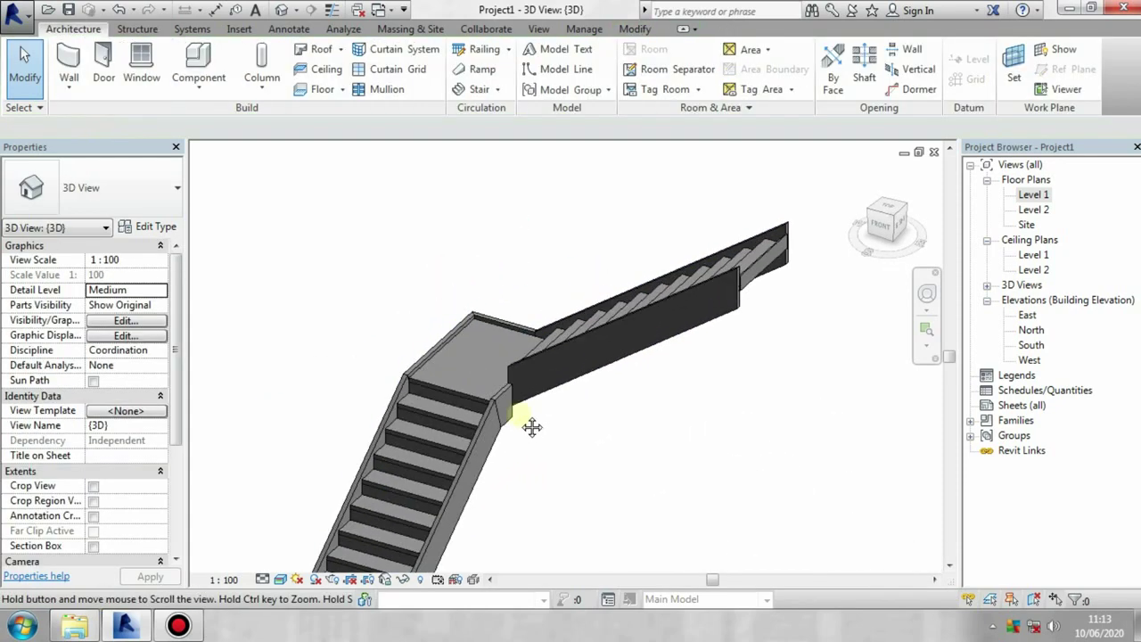
pyautogui.moveTo(531, 427); pyautogui.dragTo(482, 347, button='middle')
pyautogui.click(410, 320)
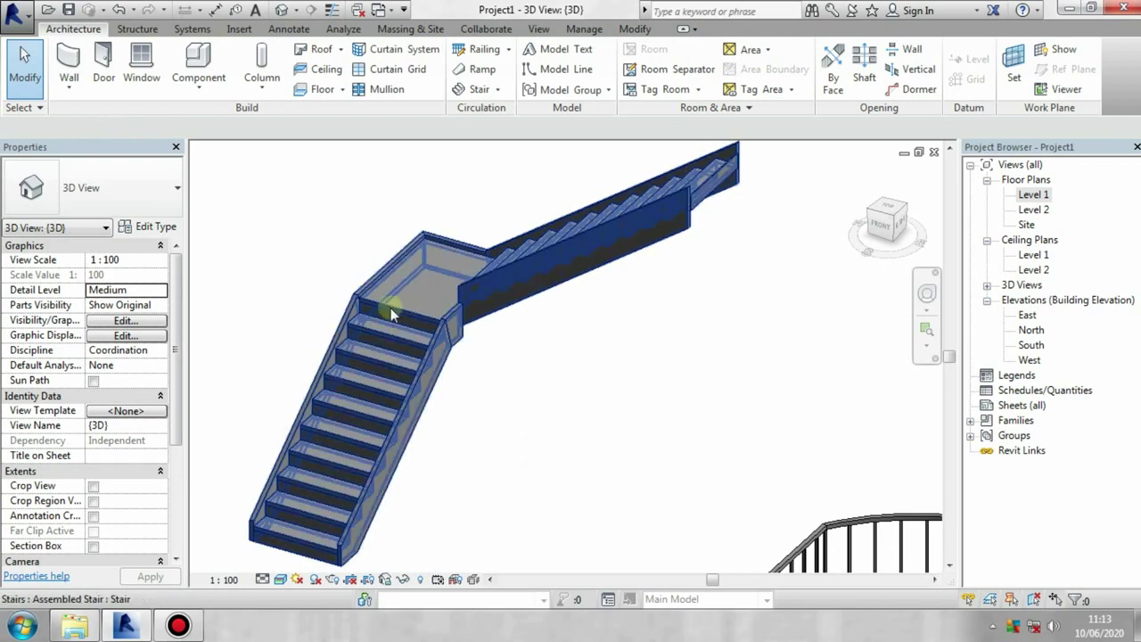
pyautogui.click(618, 258)
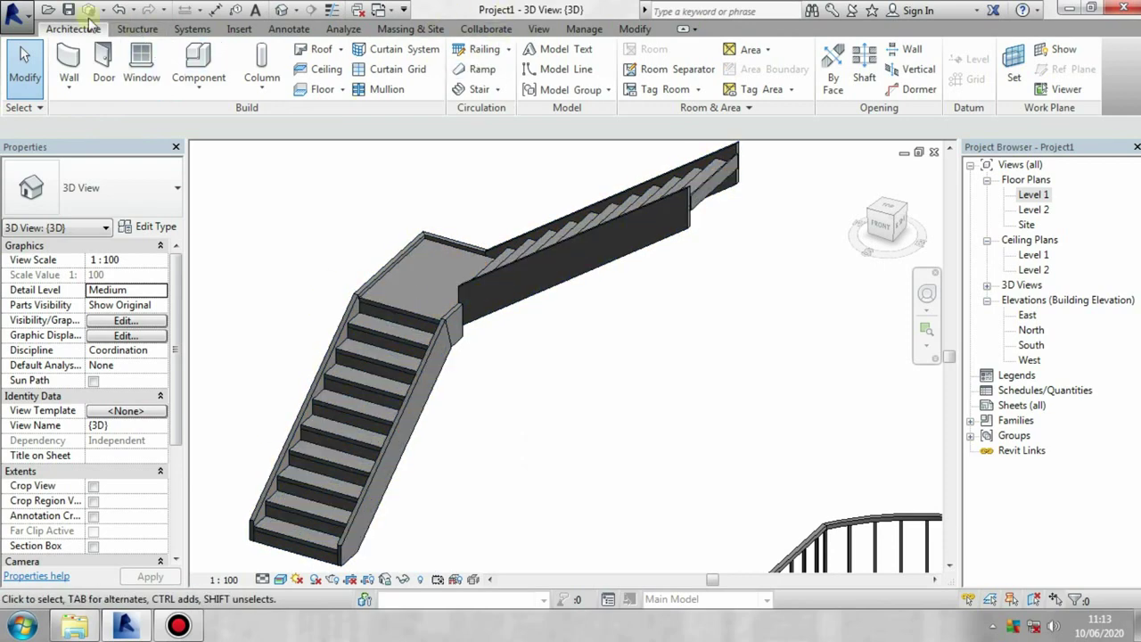
pyautogui.click(509, 50)
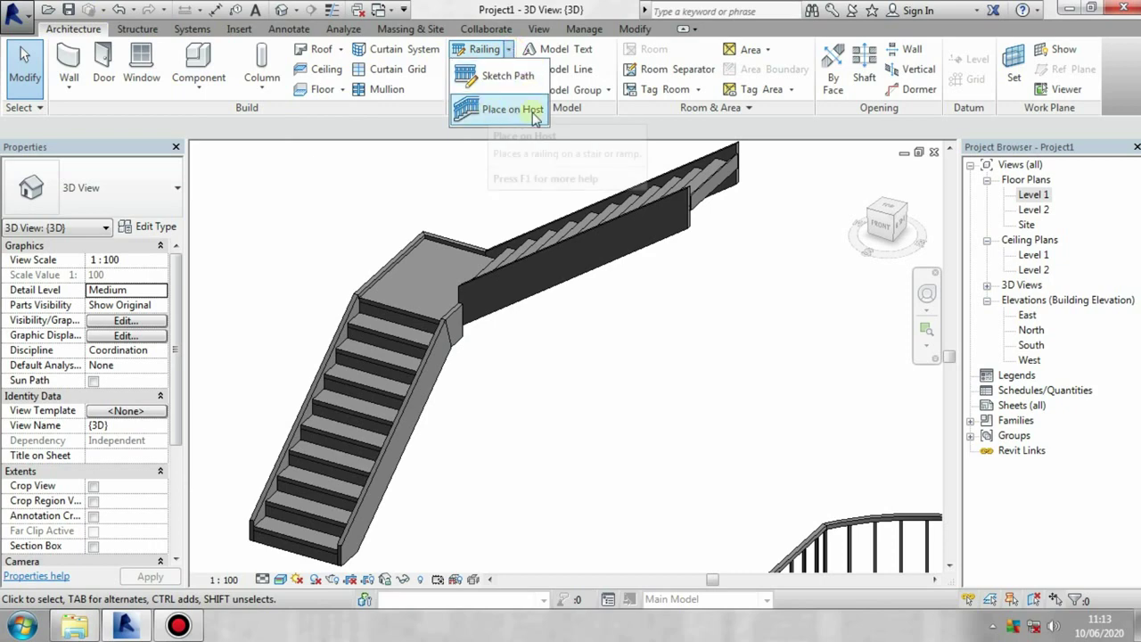
pyautogui.click(495, 108)
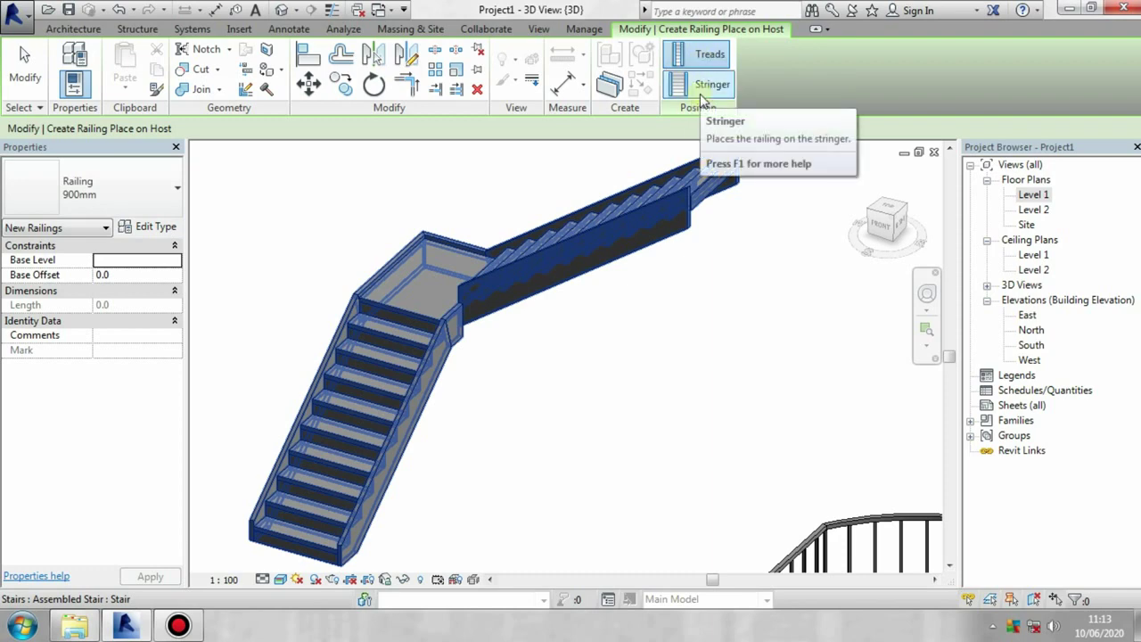
pyautogui.click(701, 94)
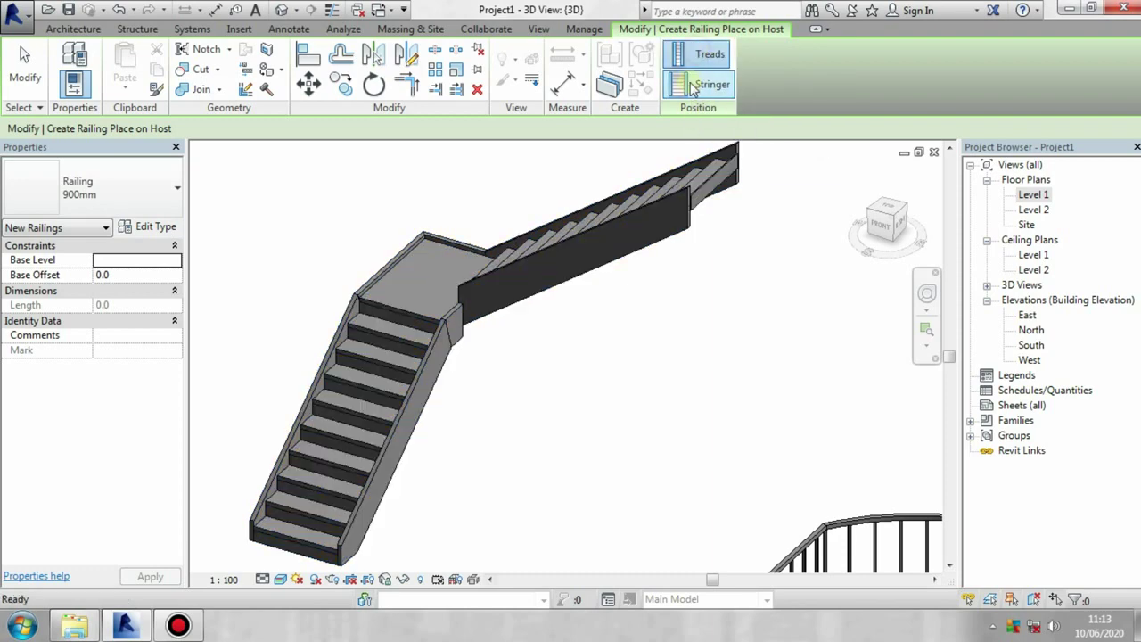
pyautogui.click(699, 56)
pyautogui.click(124, 194)
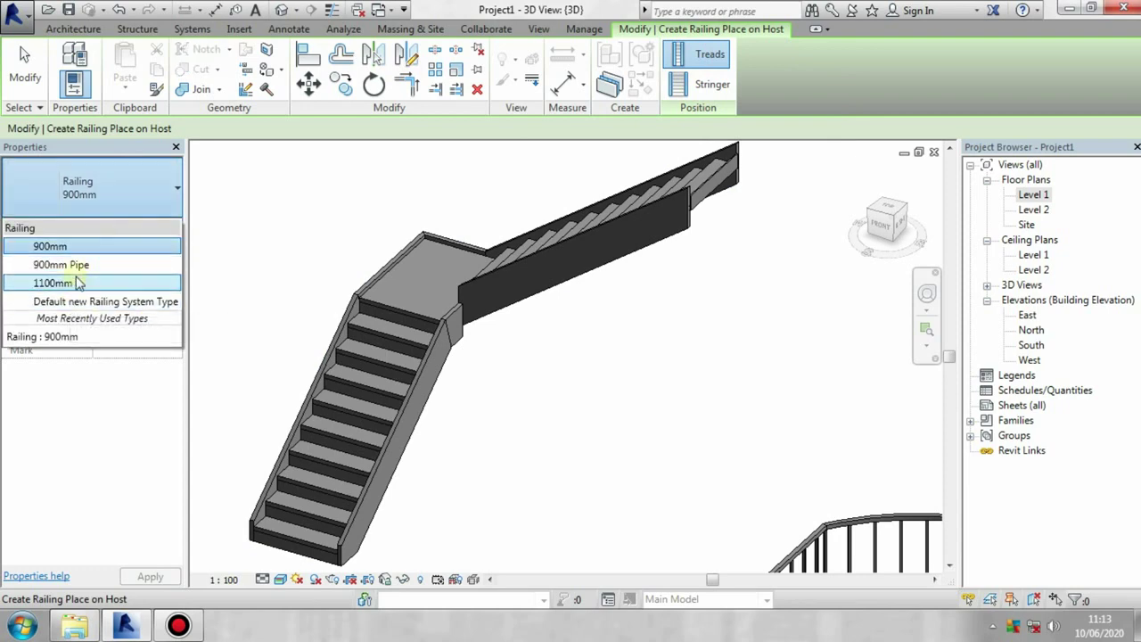
pyautogui.click(77, 282)
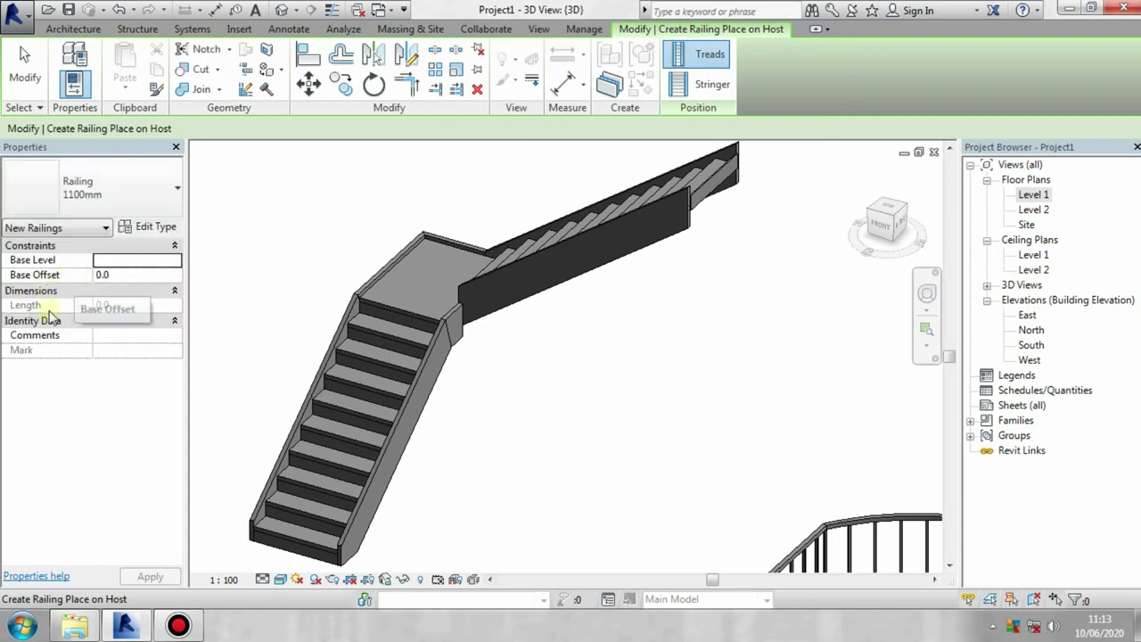
pyautogui.click(426, 366)
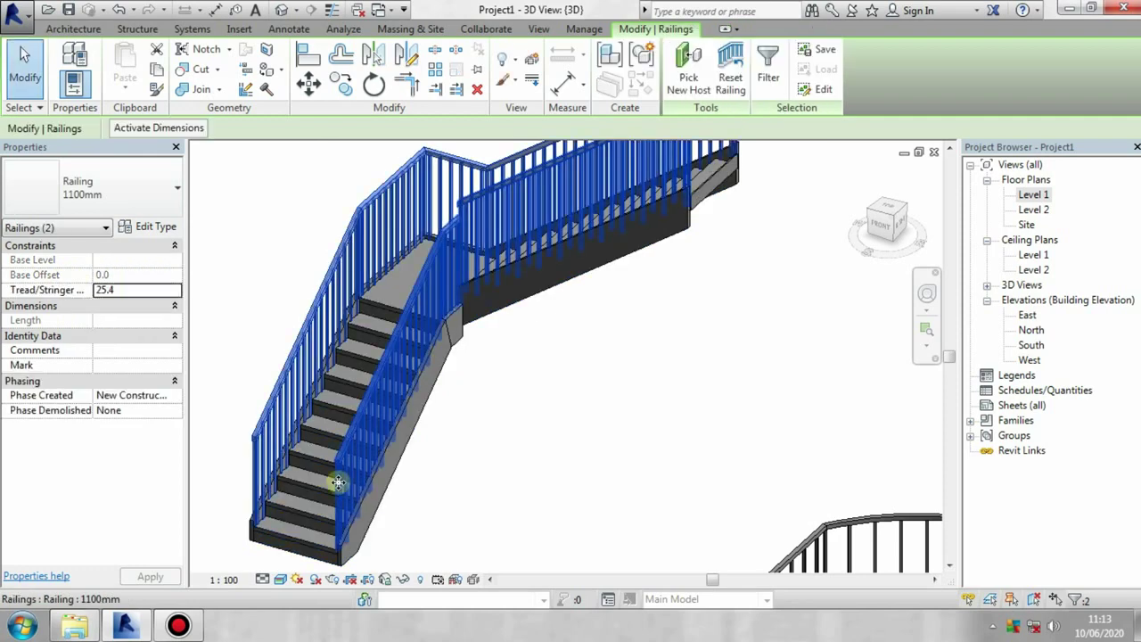
pyautogui.press('Delete')
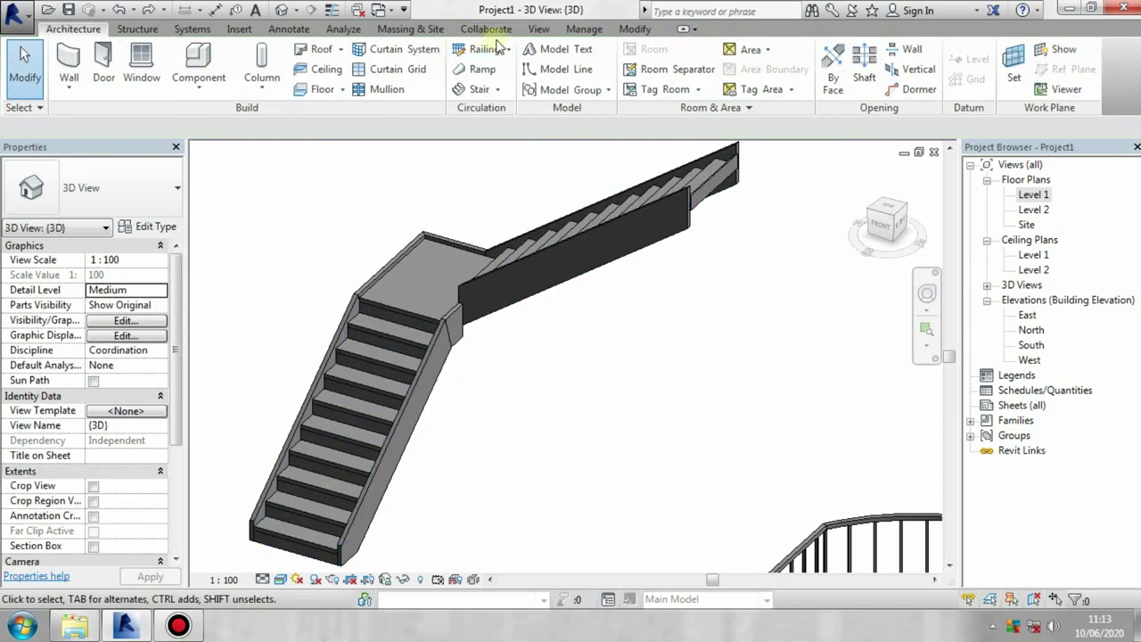
# Host 1100mm railings on the L-shaped stair with Railing > Place on Host, then review them.
pyautogui.click(498, 46)
pyautogui.click(497, 172)
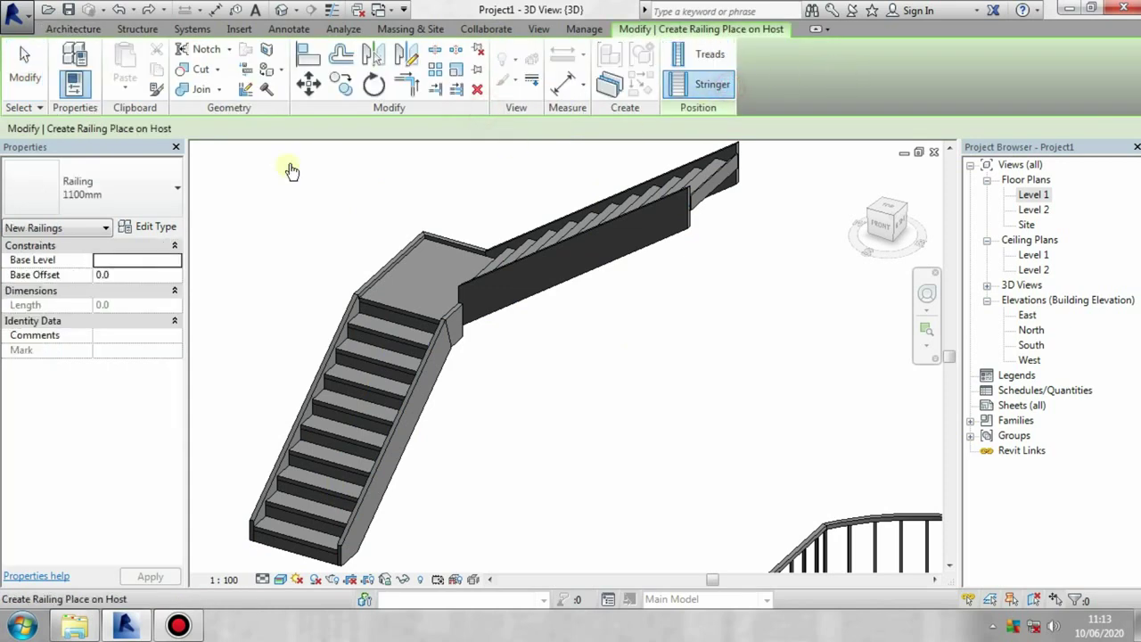
pyautogui.click(423, 415)
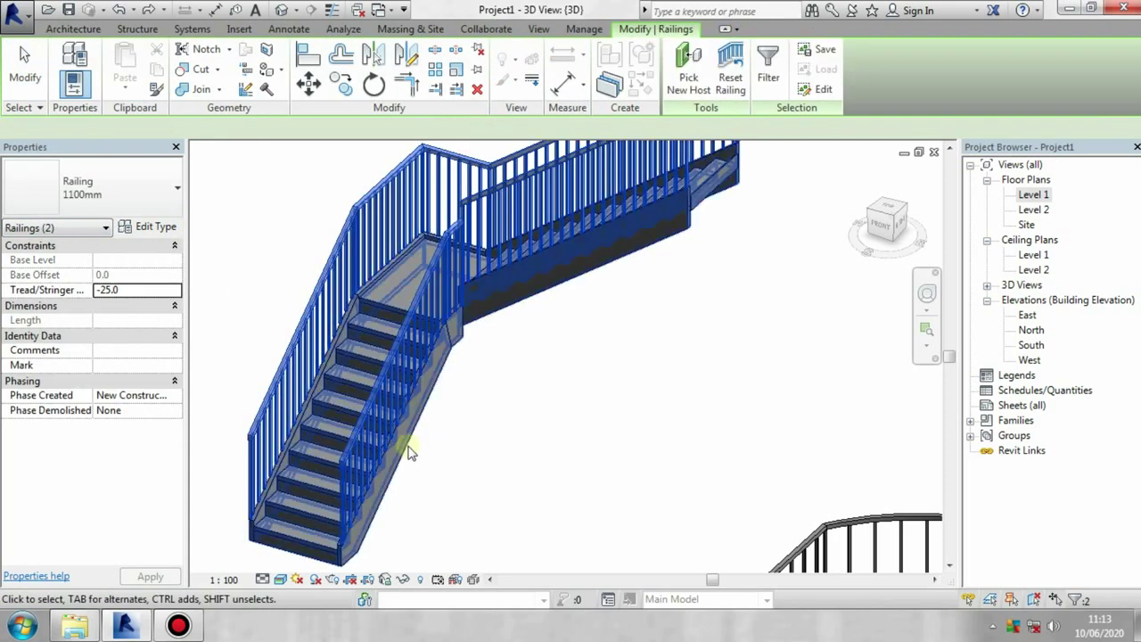
pyautogui.moveTo(445, 461)
pyautogui.keyDown('shift'); pyautogui.mouseDown(button='middle')
pyautogui.moveTo(456, 471)
pyautogui.moveTo(517, 454)
pyautogui.mouseUp(button='middle'); pyautogui.keyUp('shift')
pyautogui.click(517, 454)
pyautogui.moveTo(542, 415)
pyautogui.keyDown('shift'); pyautogui.mouseDown(button='middle')
pyautogui.moveTo(374, 413)
pyautogui.moveTo(469, 383)
pyautogui.moveTo(412, 422)
pyautogui.mouseUp(button='middle'); pyautogui.keyUp('shift')
pyautogui.moveTo(473, 395)
pyautogui.keyDown('shift'); pyautogui.mouseDown(button='middle')
pyautogui.moveTo(493, 392)
pyautogui.moveTo(463, 332)
pyautogui.mouseUp(button='middle'); pyautogui.keyUp('shift')
pyautogui.scroll(-3, 492, 392)
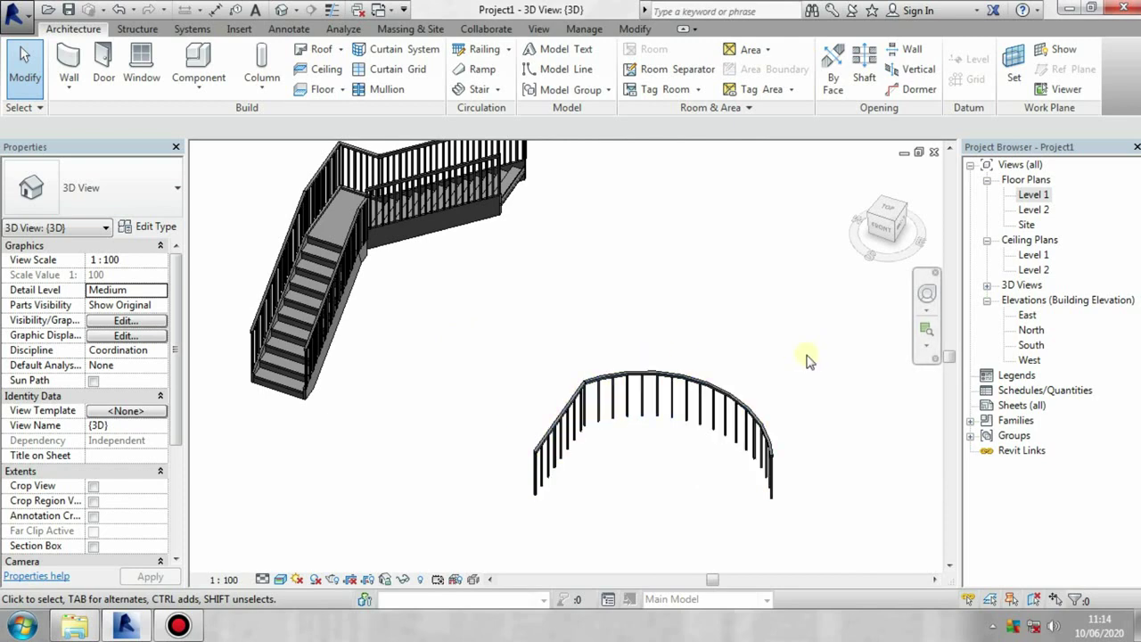
# In the Level 1 plan, start a railing path sketch with a 5800.0 straight line.
pyautogui.doubleClick(1017, 196)
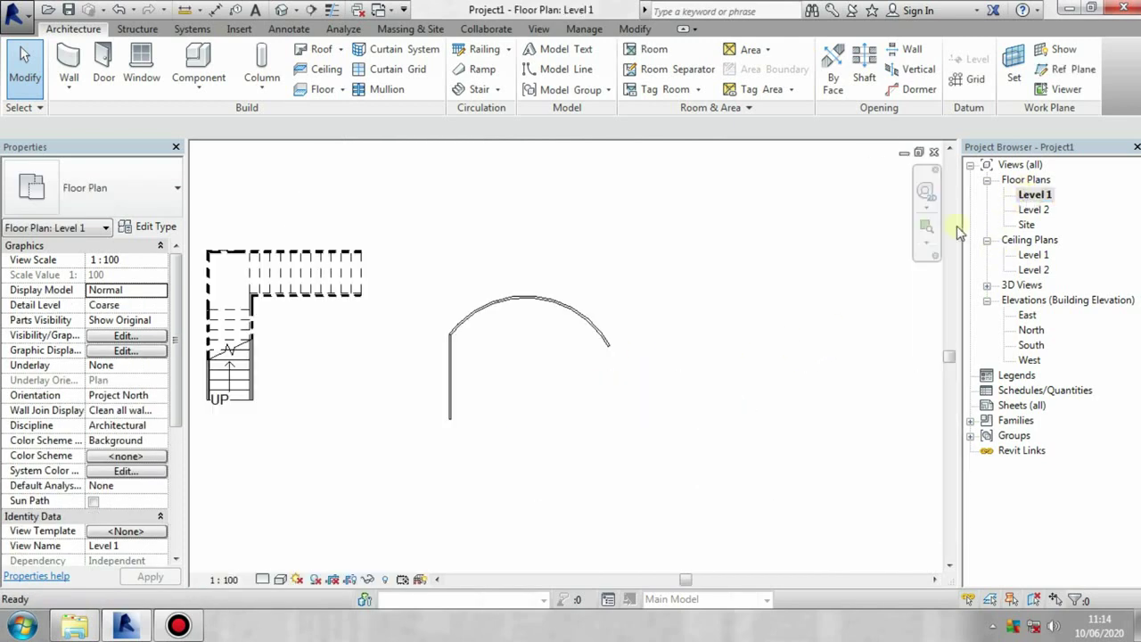
pyautogui.click(509, 50)
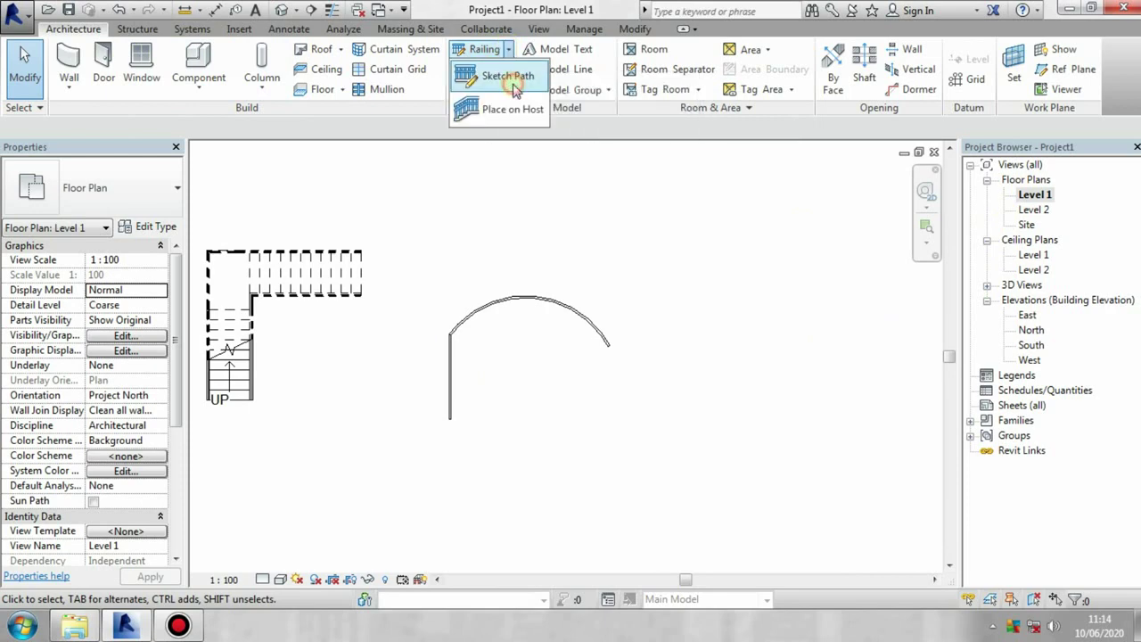
pyautogui.click(515, 89)
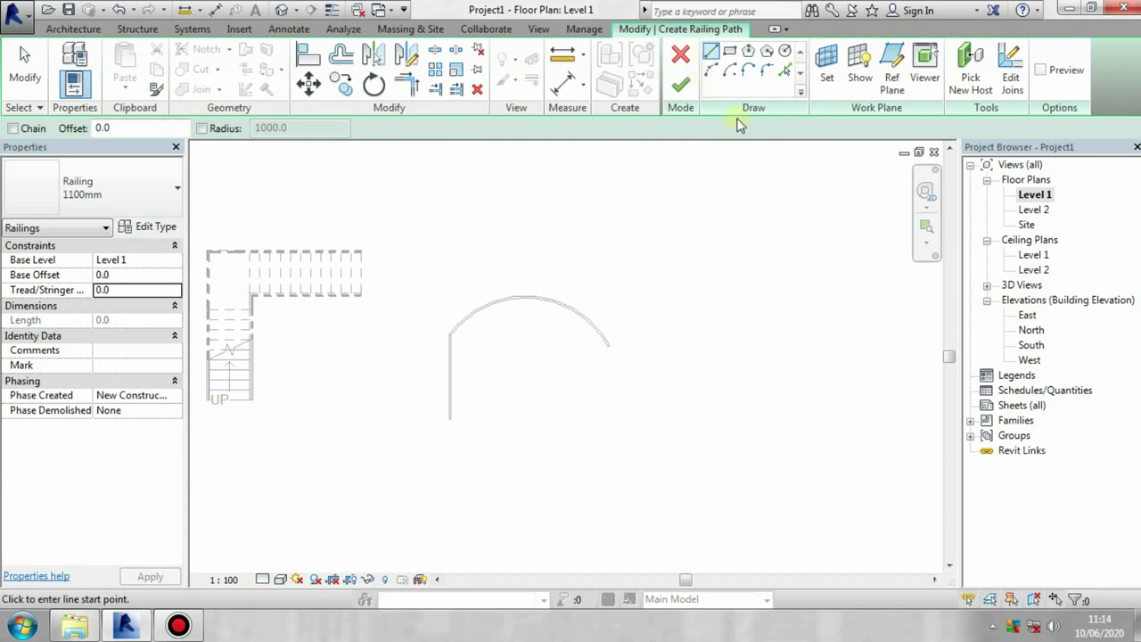
pyautogui.moveTo(544, 471); pyautogui.dragTo(510, 392, button='middle')
pyautogui.click(466, 381)
pyautogui.click(670, 381)
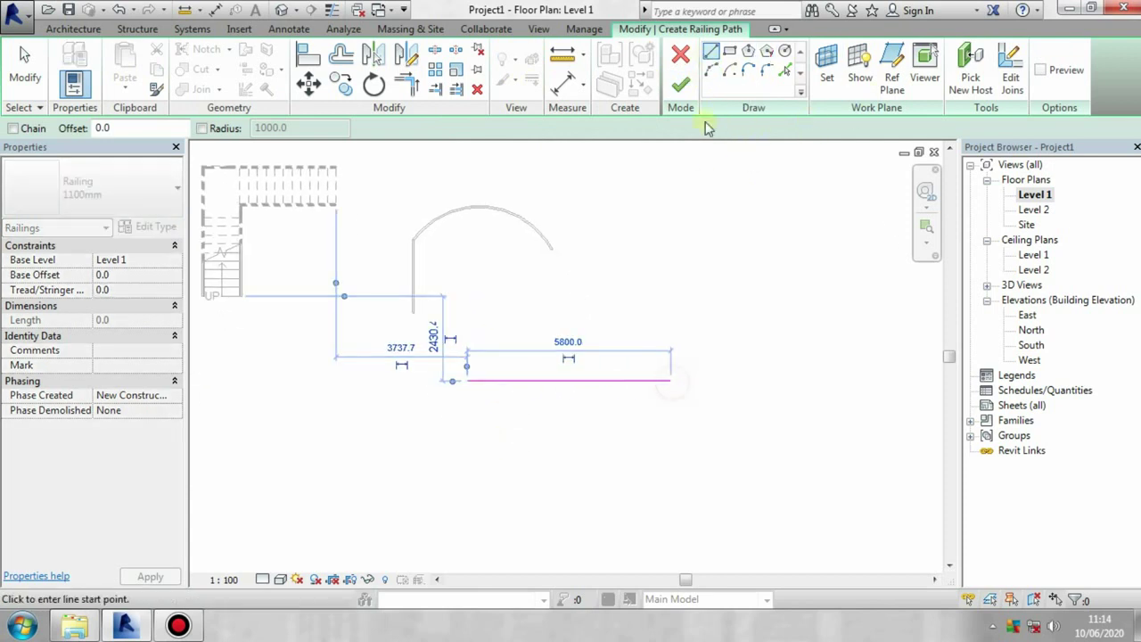
# Add a wide Start-End-Radius arc curving down-left from the line's end and finish the railing.
pyautogui.click(712, 71)
pyautogui.click(670, 381)
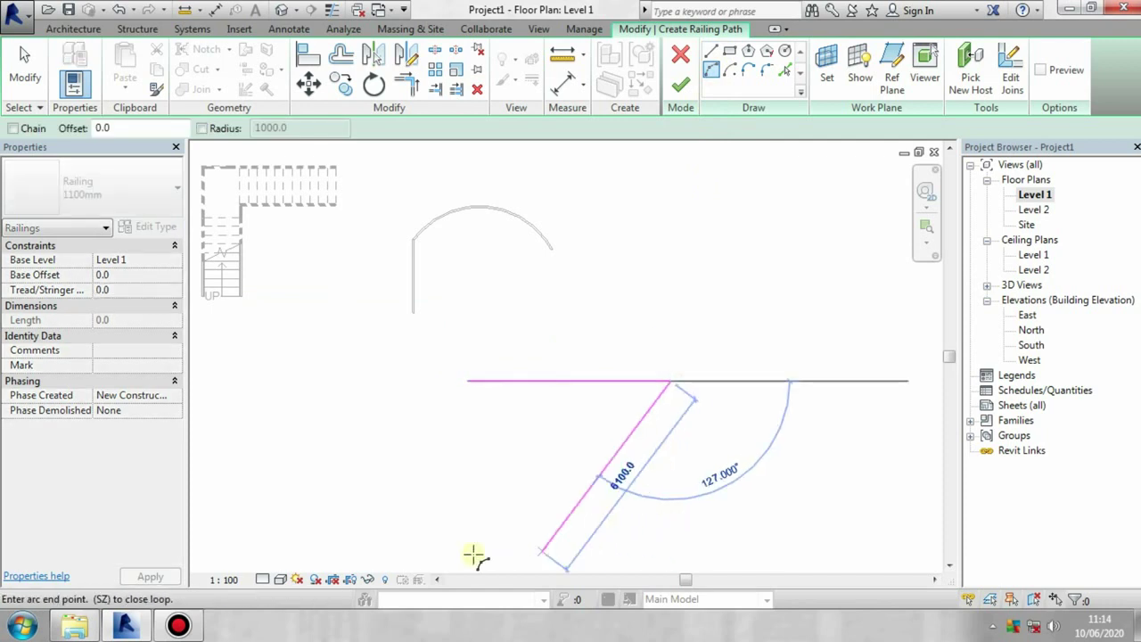
pyautogui.click(388, 551)
pyautogui.moveTo(491, 476); pyautogui.dragTo(523, 334, button='middle')
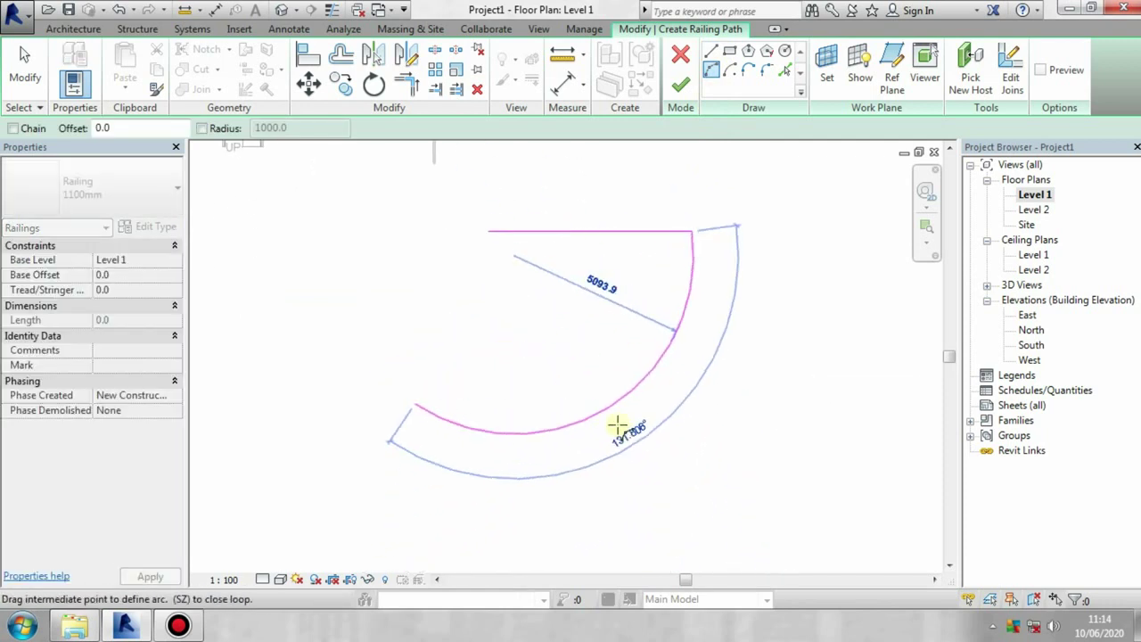
pyautogui.click(618, 428)
pyautogui.click(680, 84)
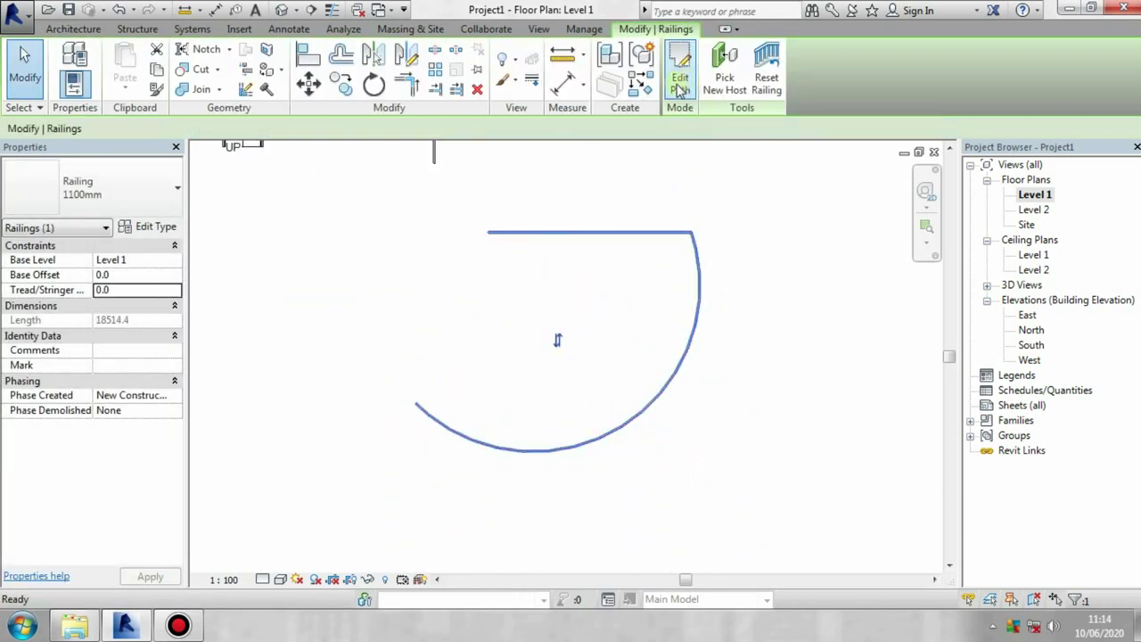
# Show the new straight-and-arc railing in 3D and orbit to view it beside the railed stair.
pyautogui.click(281, 10)
pyautogui.scroll(2, 585, 298)
pyautogui.scroll(3, 537, 381)
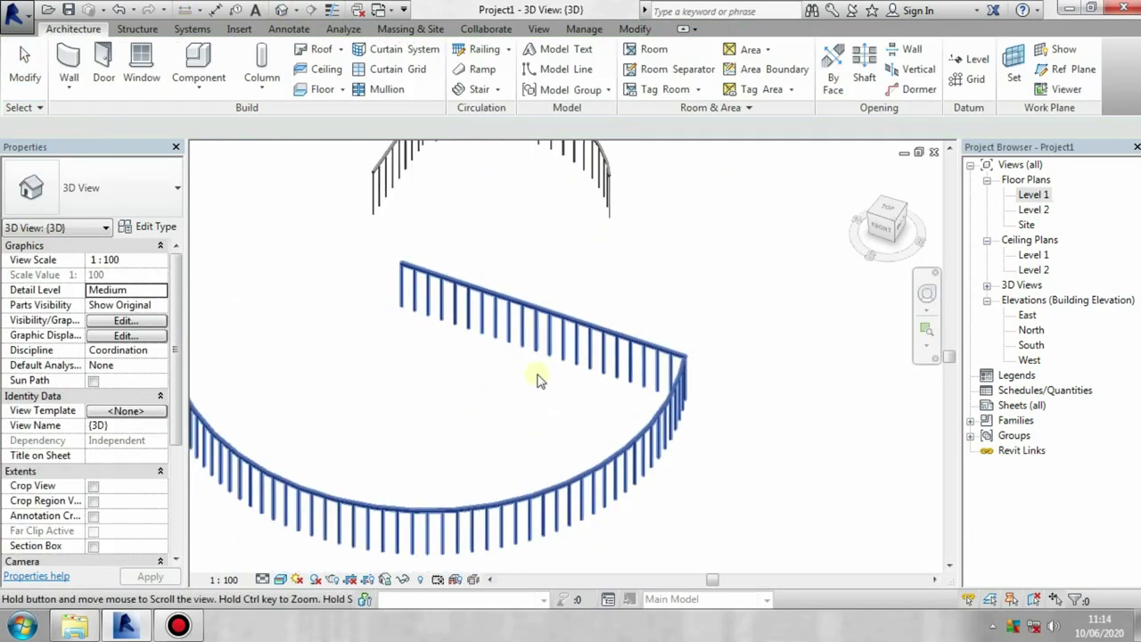
pyautogui.click(537, 380)
pyautogui.keyDown('shift'); pyautogui.moveTo(538, 381); pyautogui.dragTo(554, 421, button='middle'); pyautogui.keyUp('shift')
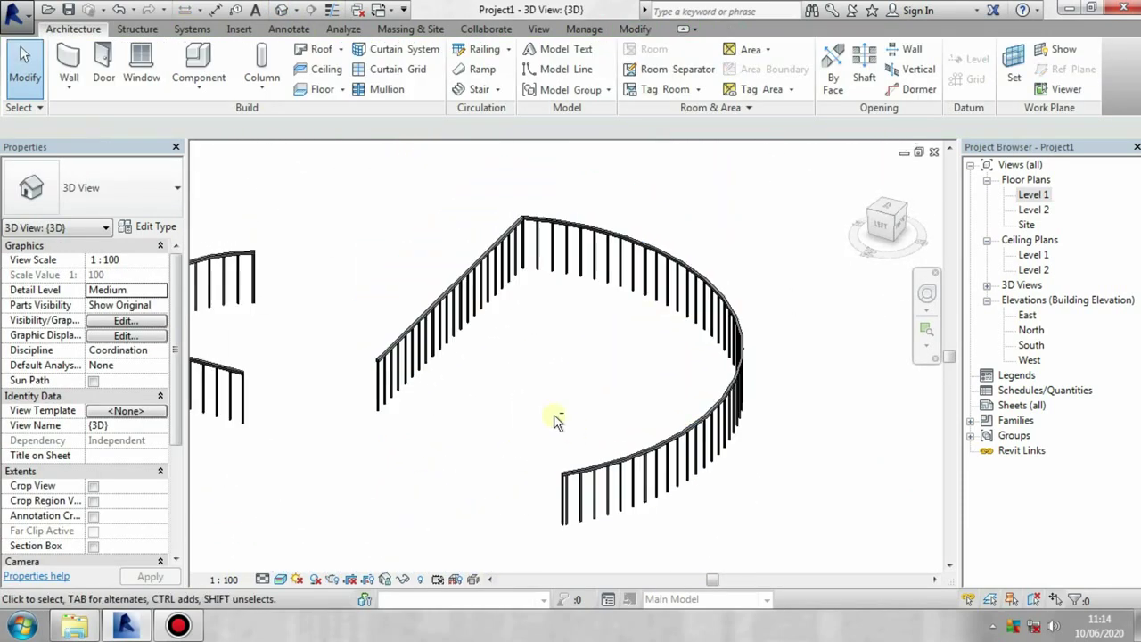
pyautogui.moveTo(555, 421)
pyautogui.keyDown('shift'); pyautogui.mouseDown(button='middle')
pyautogui.moveTo(628, 486)
pyautogui.moveTo(438, 345)
pyautogui.mouseUp(button='middle'); pyautogui.keyUp('shift')
pyautogui.keyDown('shift'); pyautogui.moveTo(548, 436); pyautogui.dragTo(153, 599, button='middle'); pyautogui.keyUp('shift')
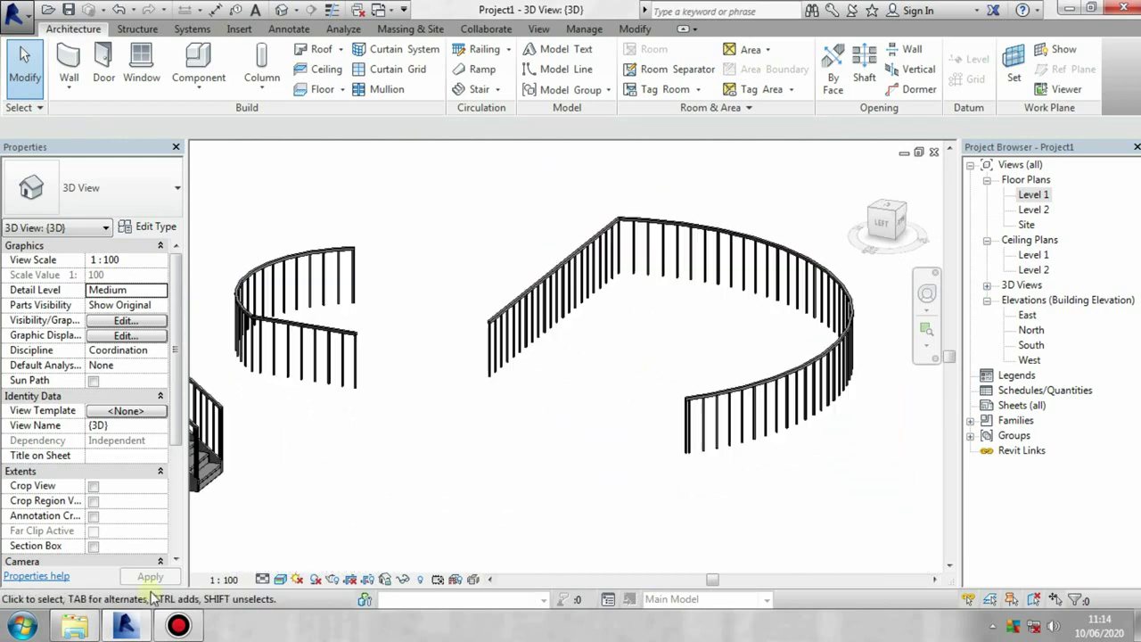
pyautogui.click(179, 624)
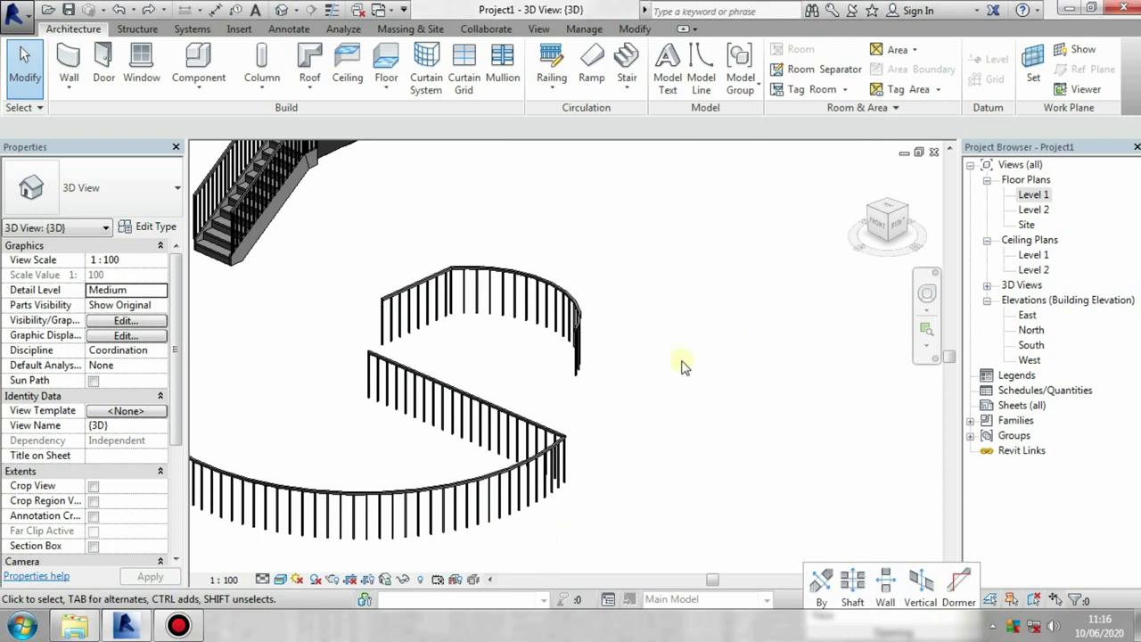
pyautogui.moveTo(683, 365)
pyautogui.keyDown('shift'); pyautogui.mouseDown(button='middle')
pyautogui.moveTo(701, 324)
pyautogui.moveTo(612, 326)
pyautogui.moveTo(650, 366)
pyautogui.moveTo(624, 438)
pyautogui.mouseUp(button='middle'); pyautogui.keyUp('shift')
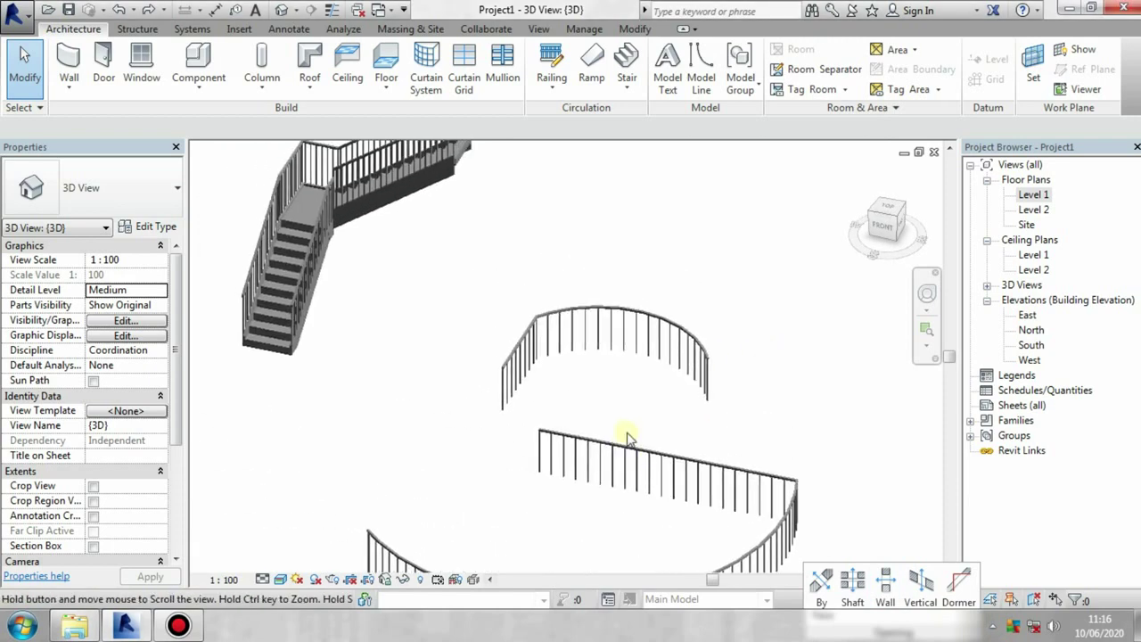
# Duplicate the curved railing's Railing 1100mm type as a new 900mm type with 900.0 height.
pyautogui.click(274, 186)
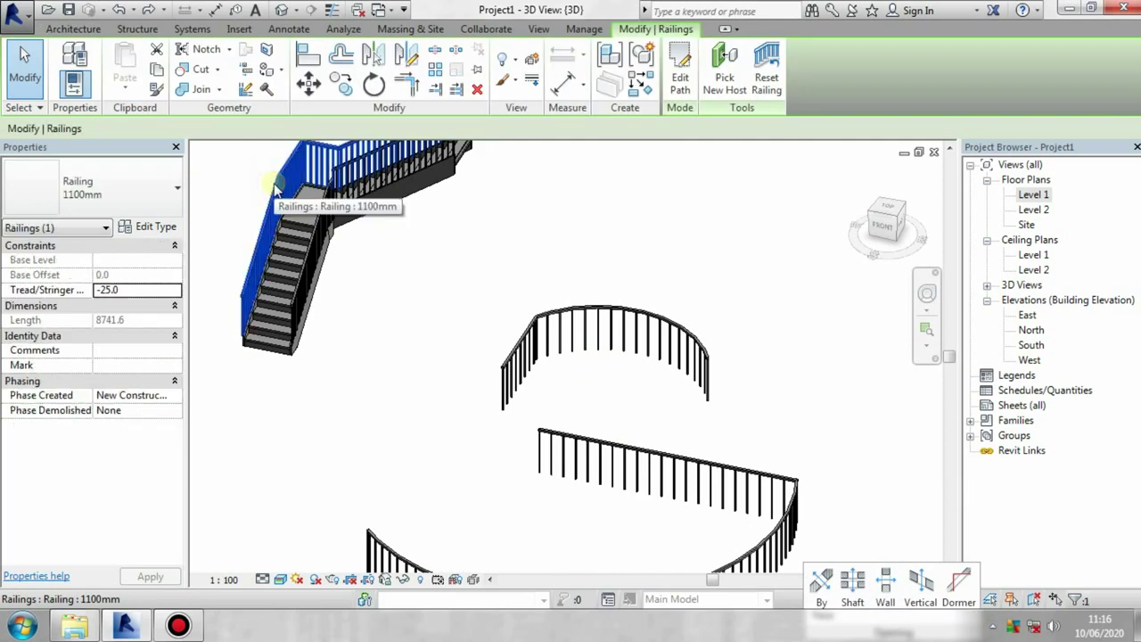
pyautogui.press('Escape')
pyautogui.click(577, 328)
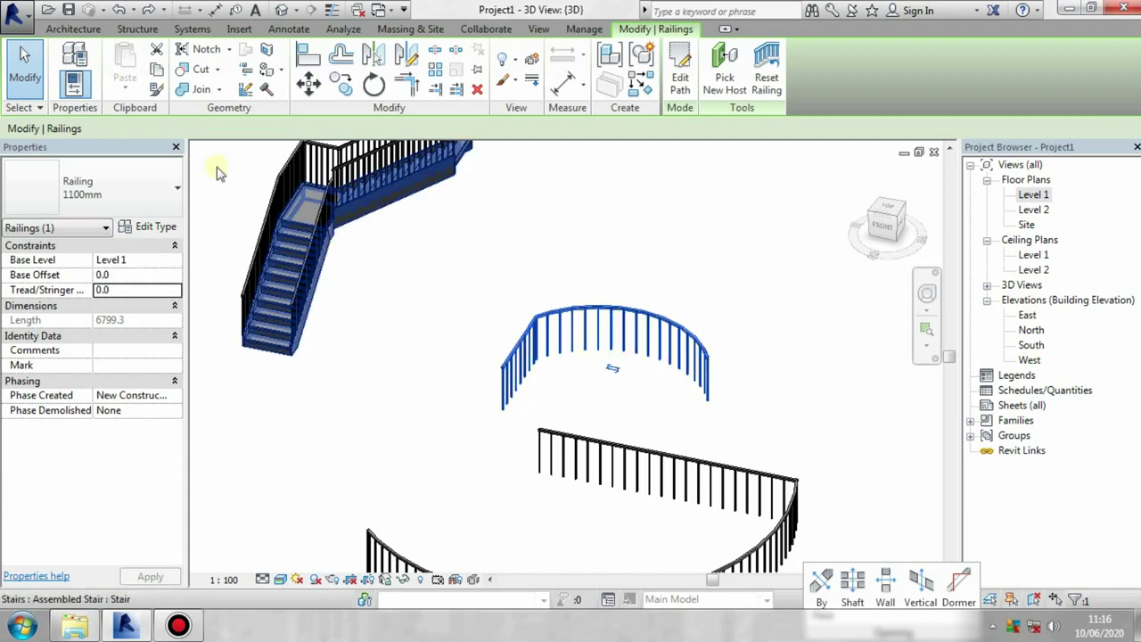
pyautogui.click(157, 228)
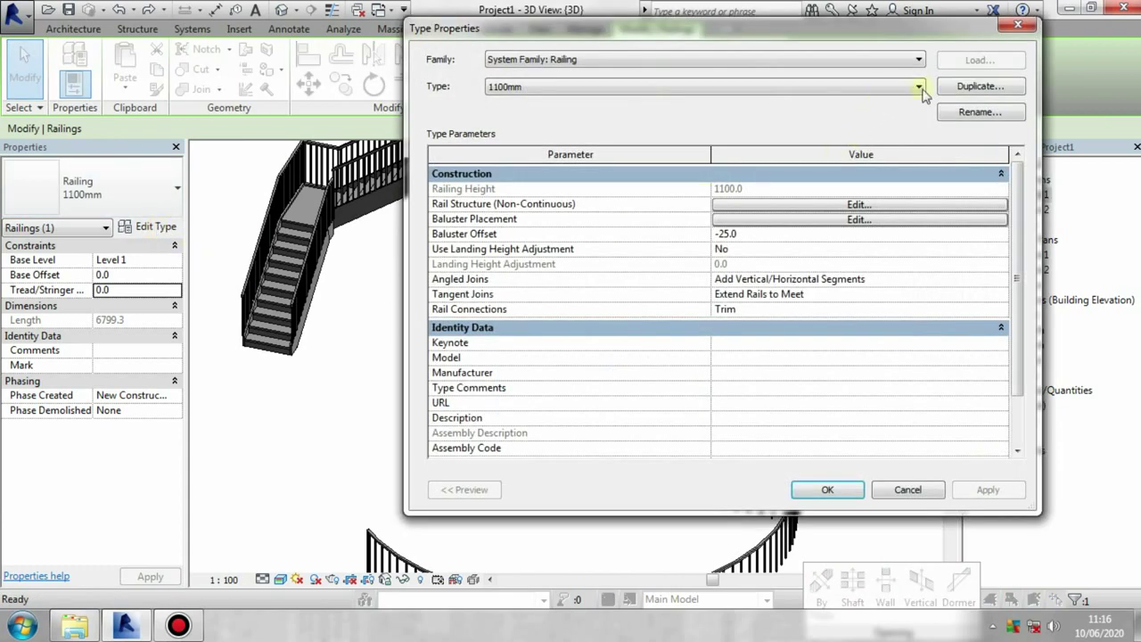
pyautogui.click(978, 89)
pyautogui.click(730, 264)
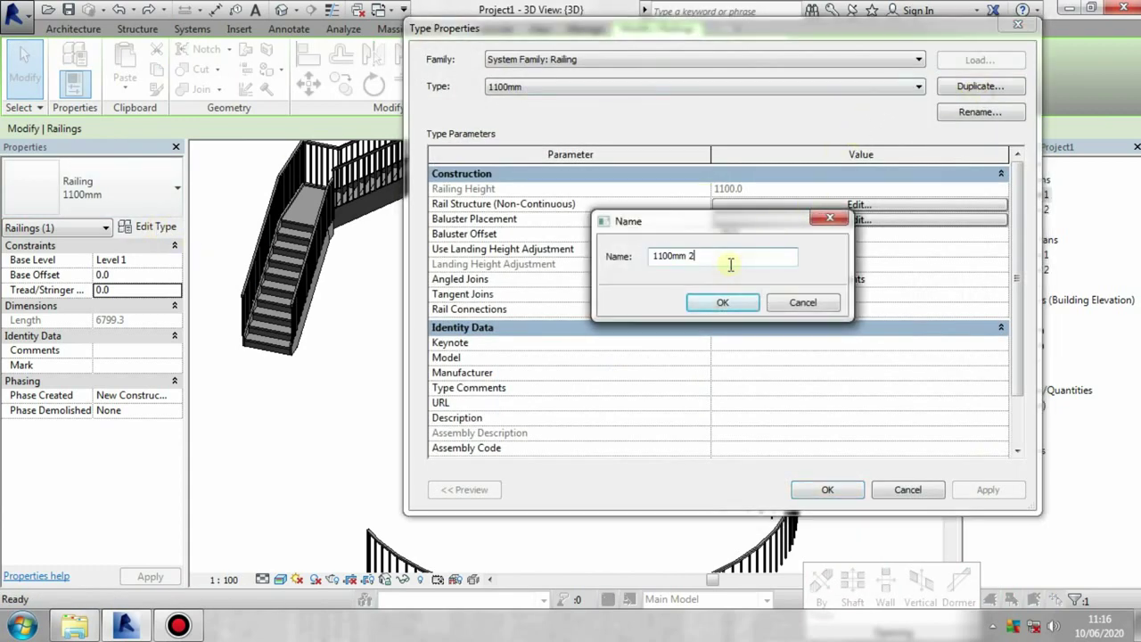
pyautogui.click(713, 307)
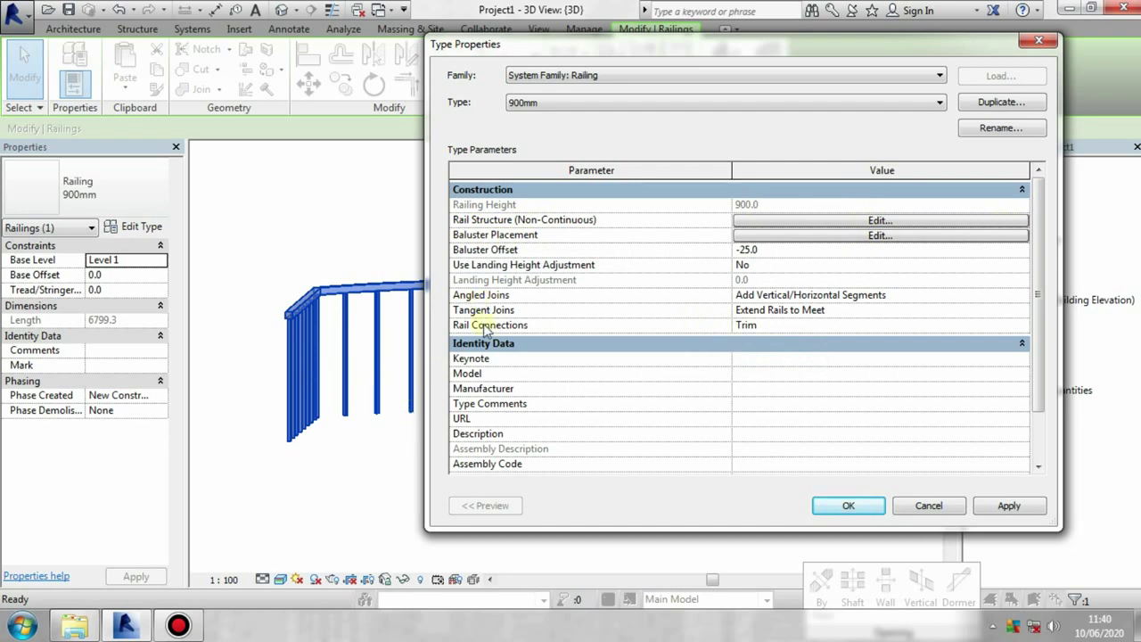
# Set Rail 1 of the 900mm type to 1000 height with the M_Circular Handrail : 40mm profile.
pyautogui.moveTo(1037, 310)
pyautogui.mouseDown()
pyautogui.moveTo(1037, 385)
pyautogui.moveTo(1034, 267)
pyautogui.mouseUp()
pyautogui.click(861, 222)
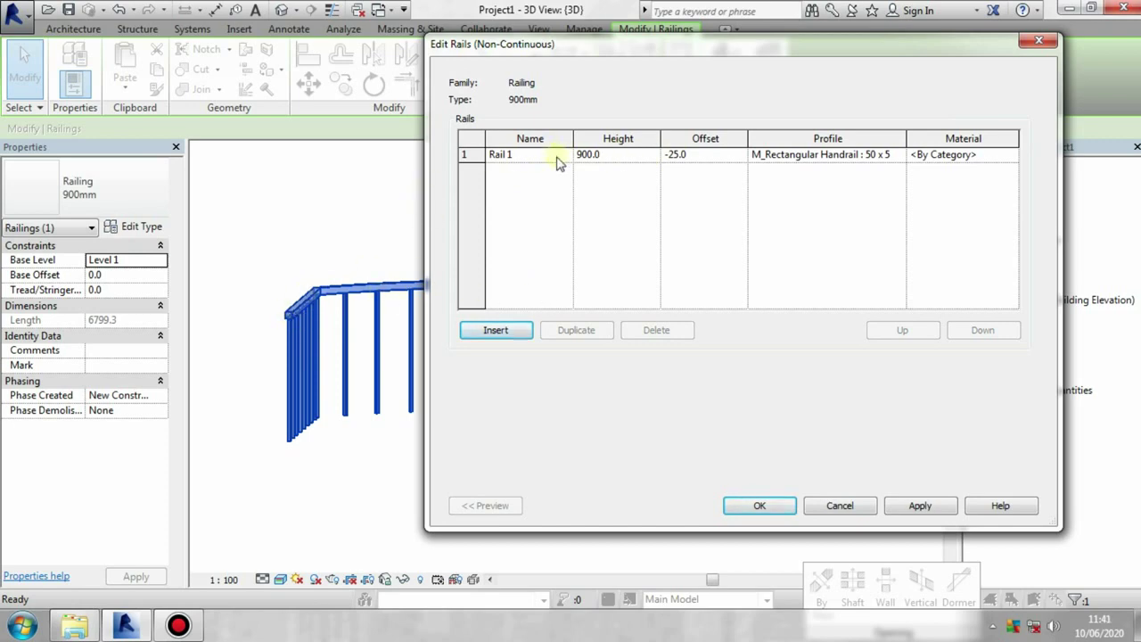
pyautogui.click(623, 157)
pyautogui.write('1000')
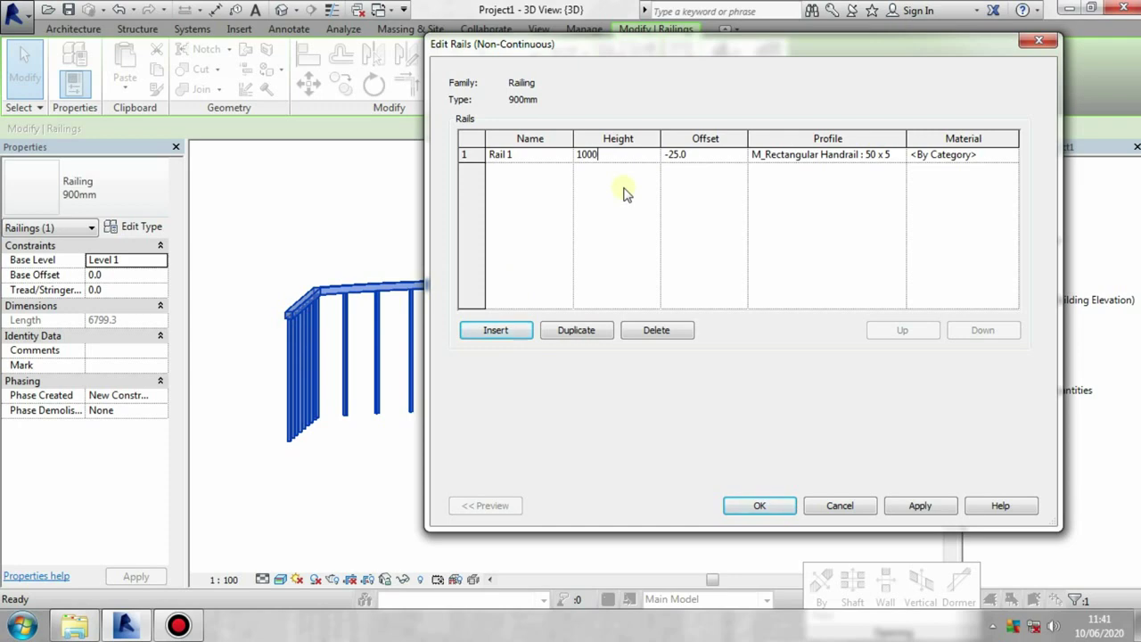
pyautogui.click(688, 183)
pyautogui.click(829, 155)
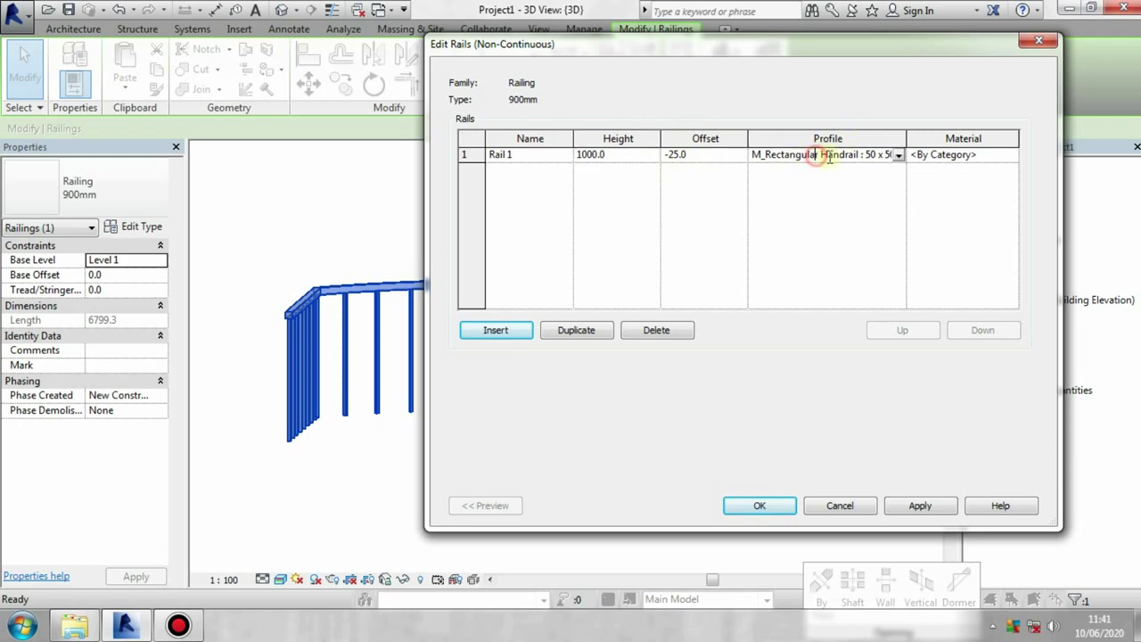
pyautogui.click(898, 154)
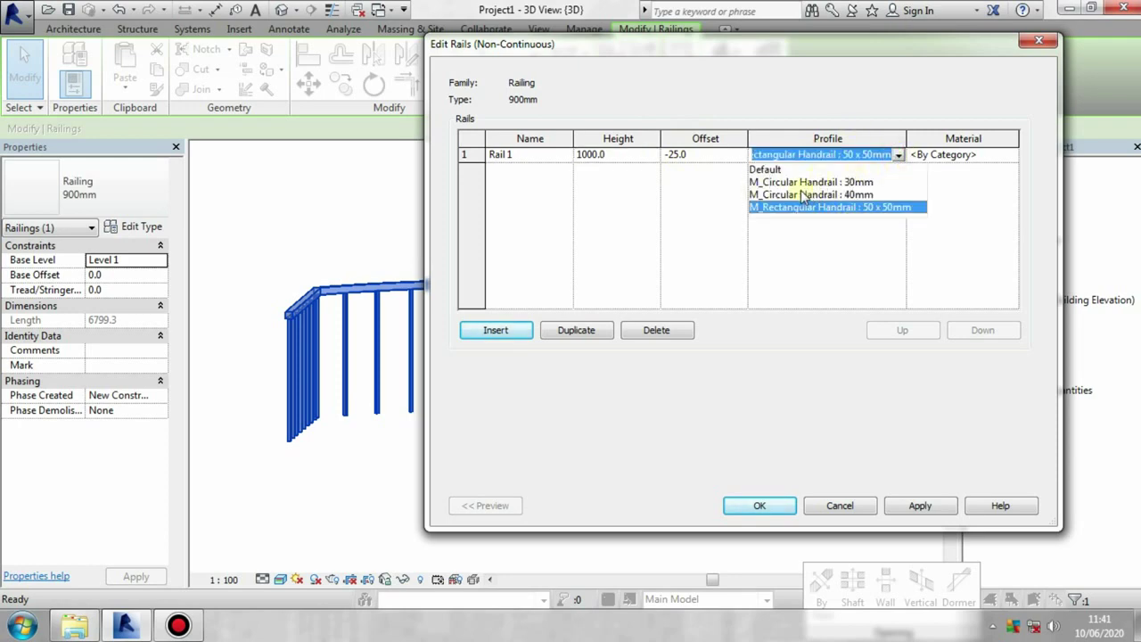
pyautogui.click(793, 196)
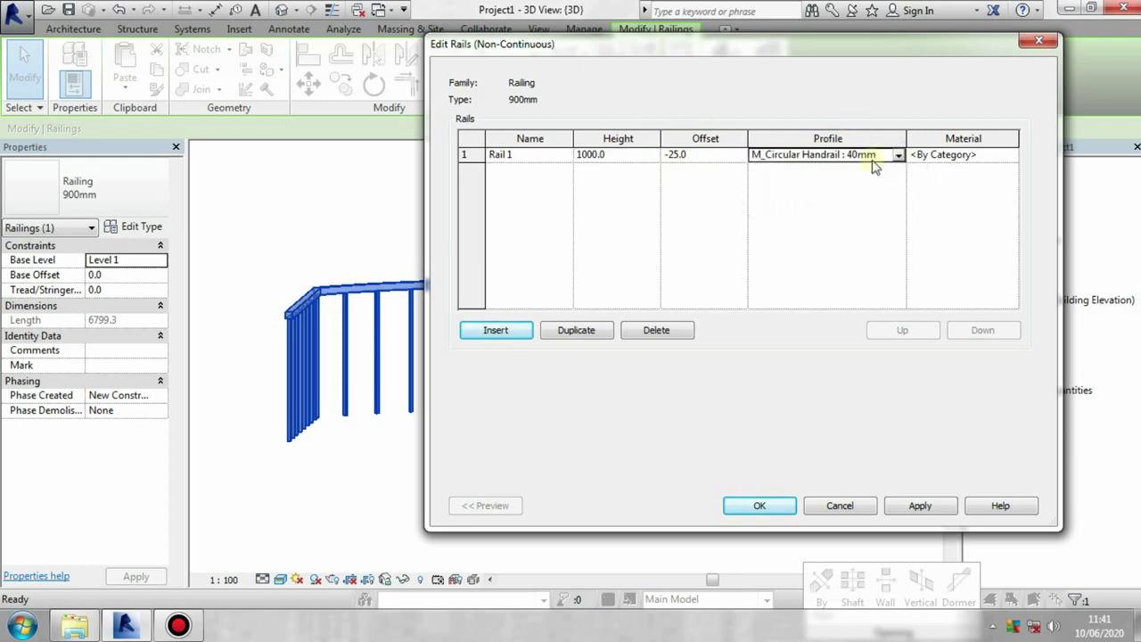
pyautogui.click(987, 155)
pyautogui.click(1013, 155)
pyautogui.write('steel')
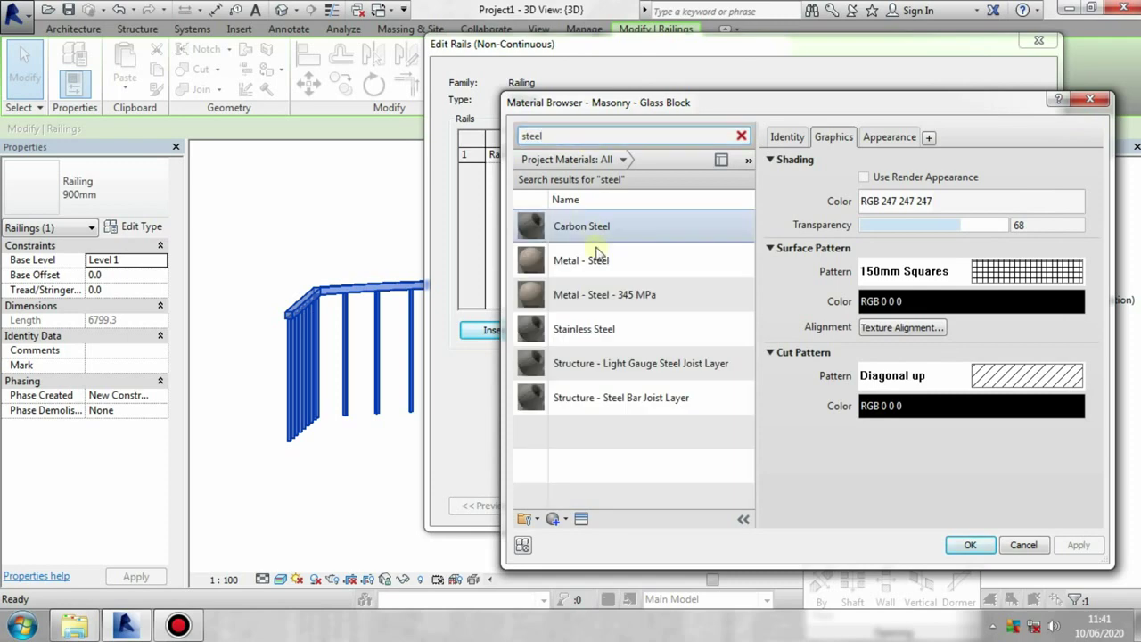
# Give Rail 1 Stainless Steel material with glossiness 56 and reflectivity enabled.
pyautogui.click(606, 330)
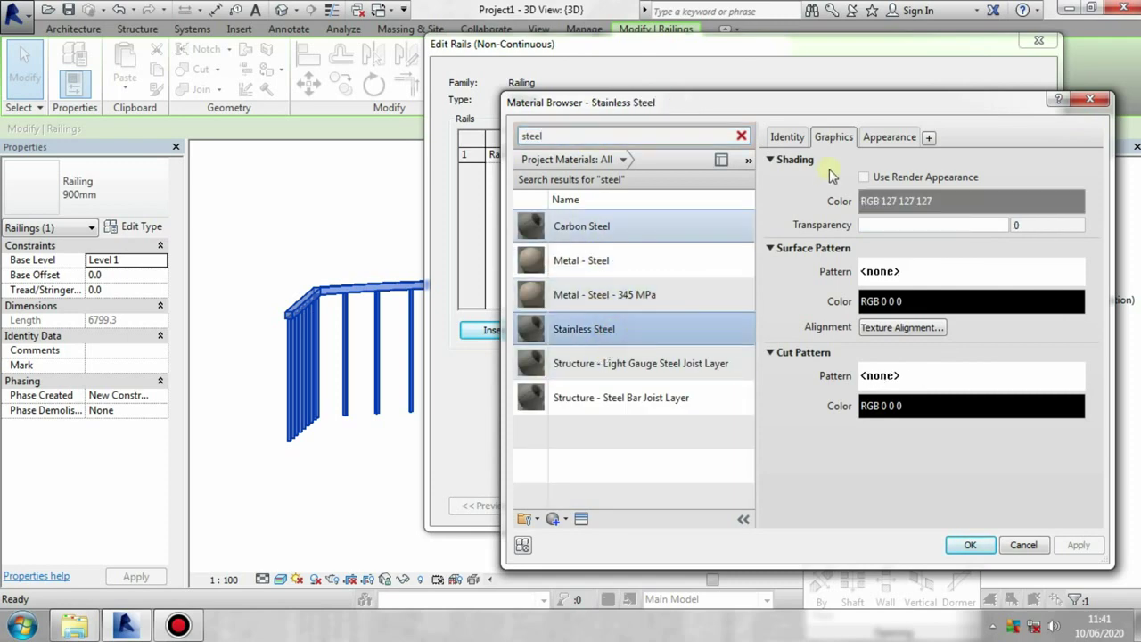
pyautogui.click(887, 138)
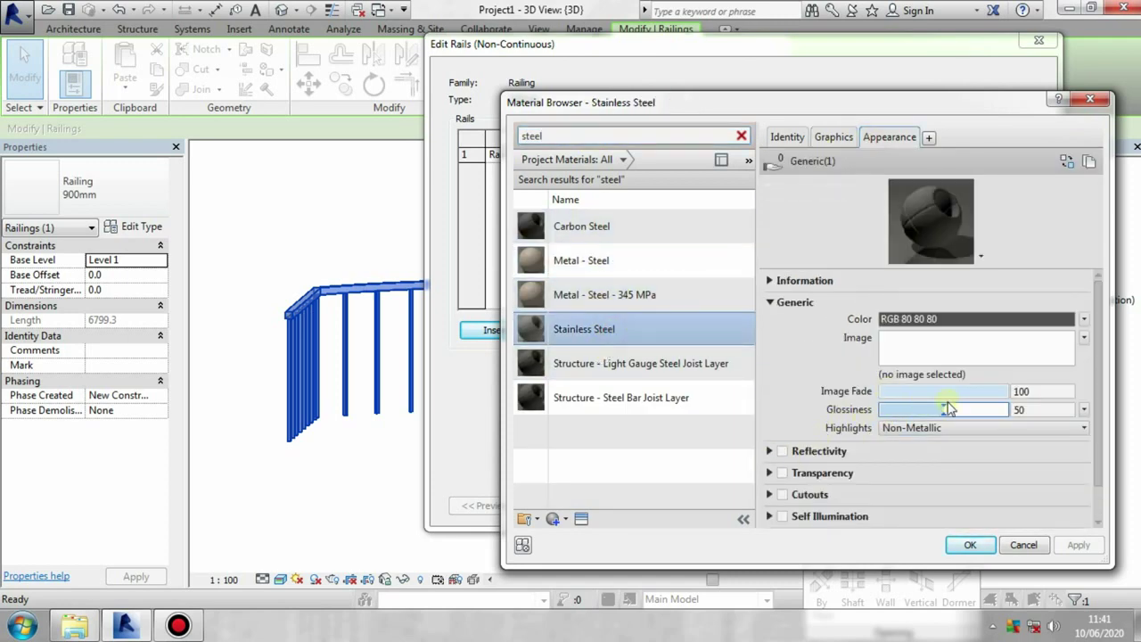
pyautogui.click(950, 409)
pyautogui.click(782, 451)
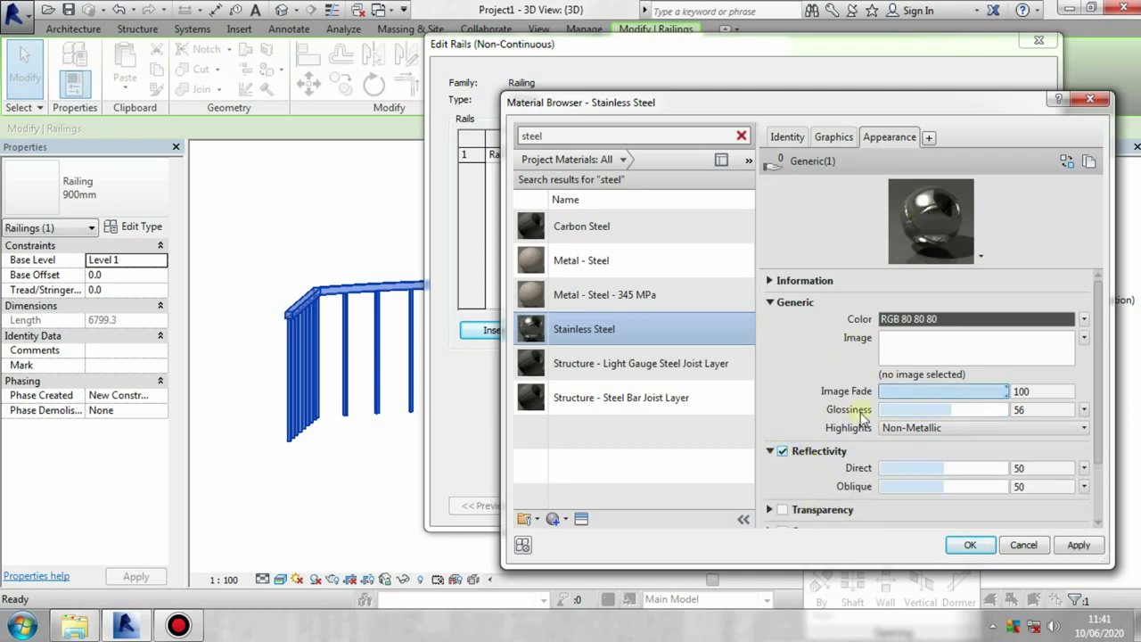
pyautogui.click(782, 452)
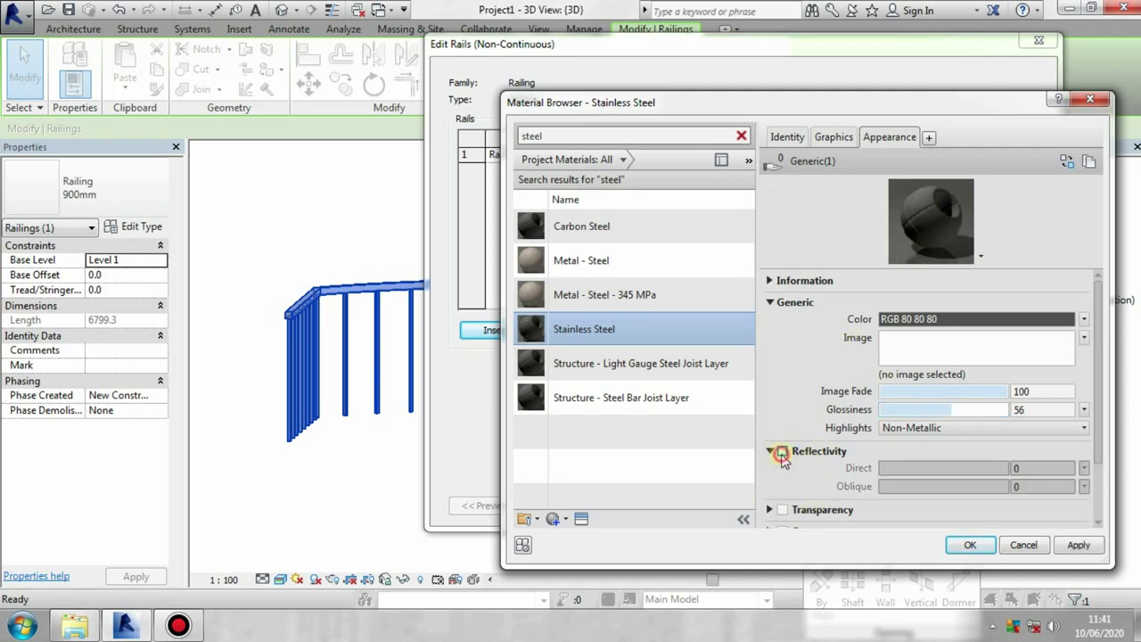
pyautogui.click(782, 453)
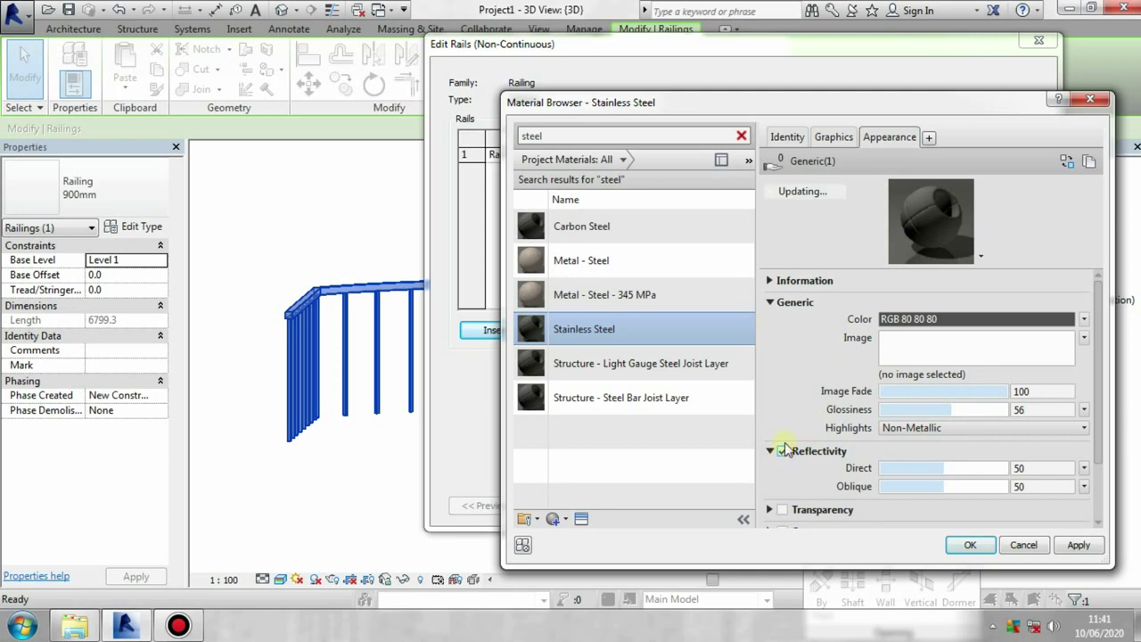
pyautogui.click(980, 545)
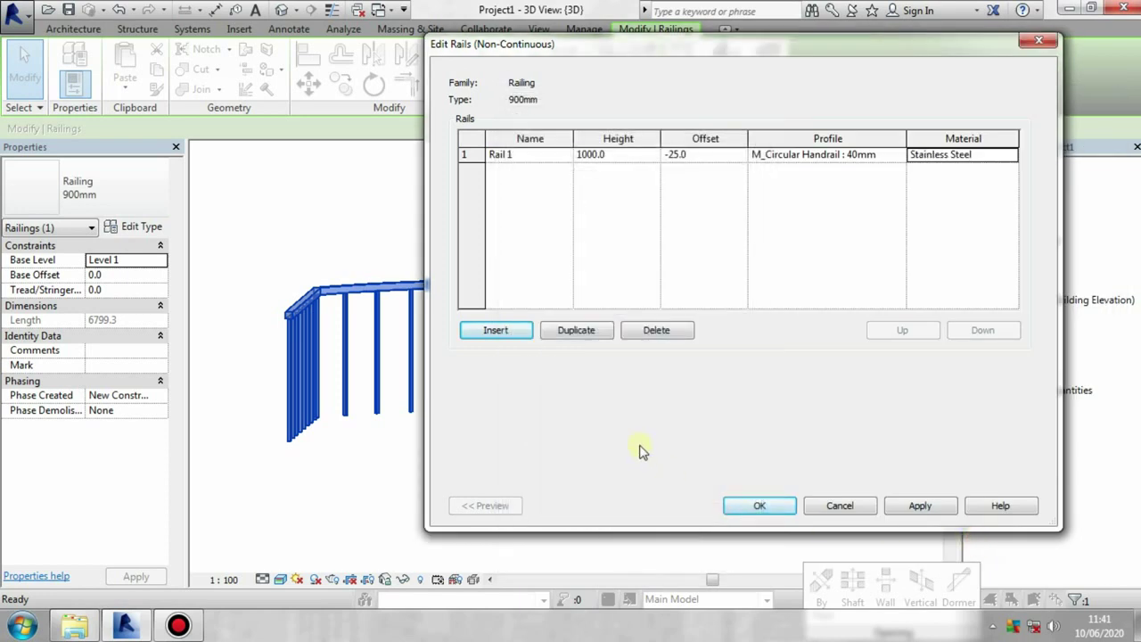
# Apply Rail 1's changes and insert a second rail named rail 2 at 500 height.
pyautogui.click(923, 506)
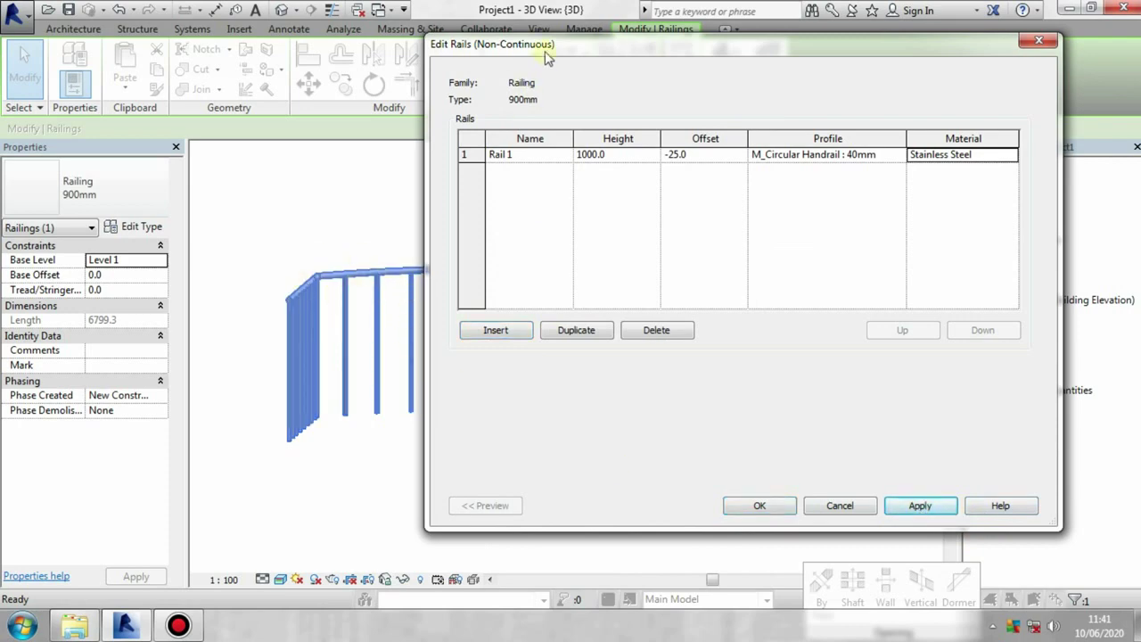
pyautogui.moveTo(546, 55); pyautogui.dragTo(649, 52)
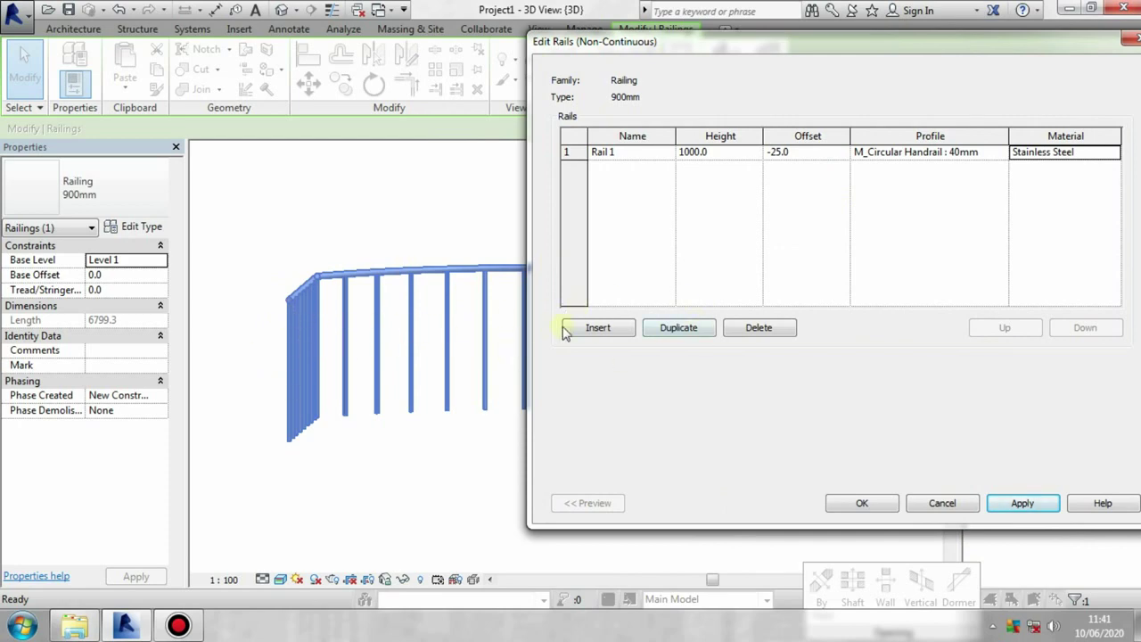
pyautogui.click(600, 328)
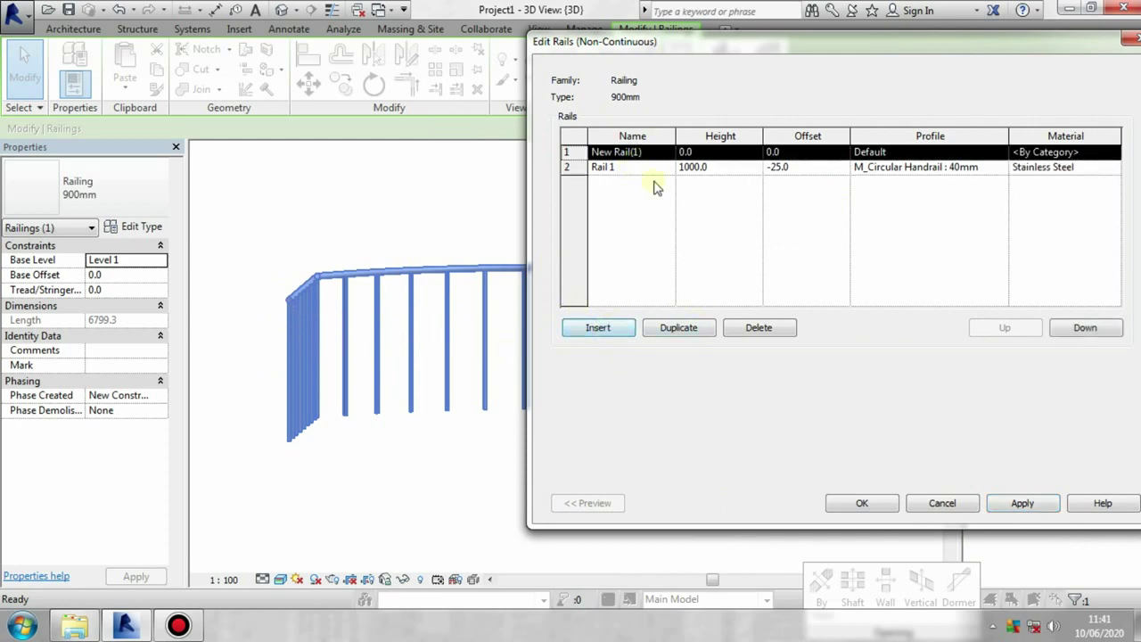
pyautogui.click(1089, 329)
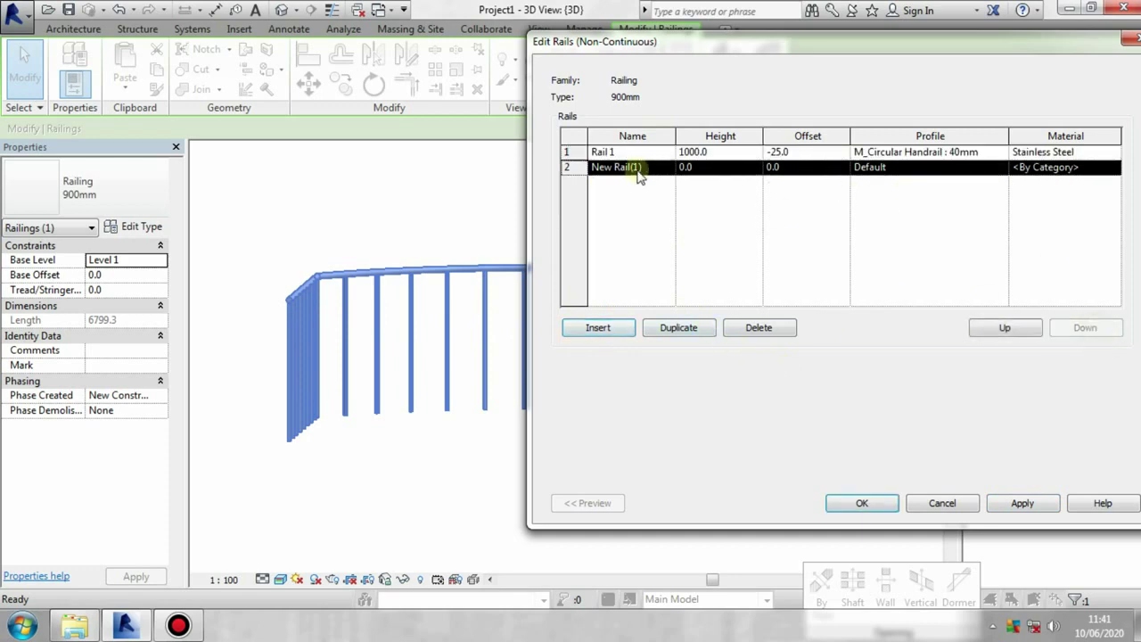
pyautogui.click(642, 168)
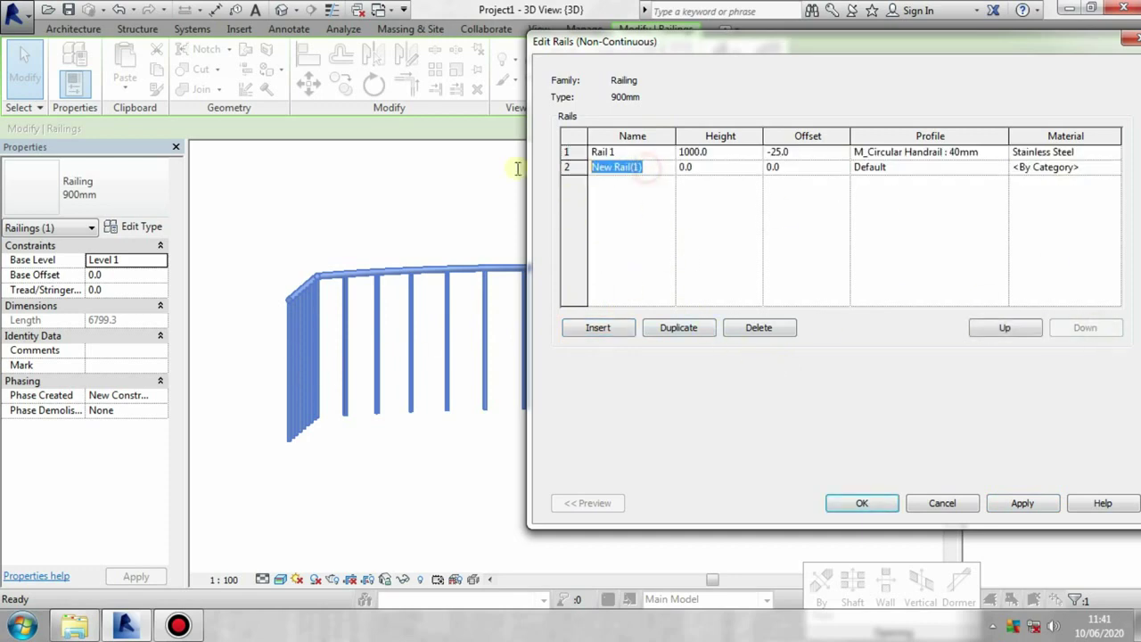
pyautogui.write('rail 2')
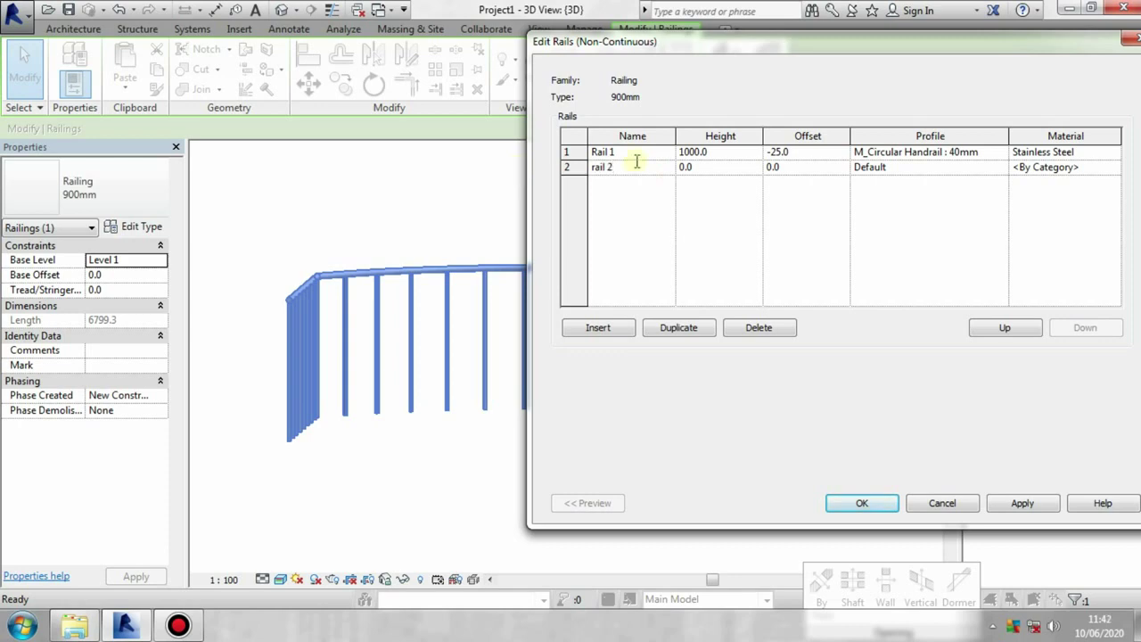
pyautogui.click(717, 167)
pyautogui.click(794, 175)
# Give rail 2 a -25 offset, M_Rectangular Handrail : 50 x 5 profile and Stainless Steel material.
pyautogui.click(932, 174)
pyautogui.click(1002, 169)
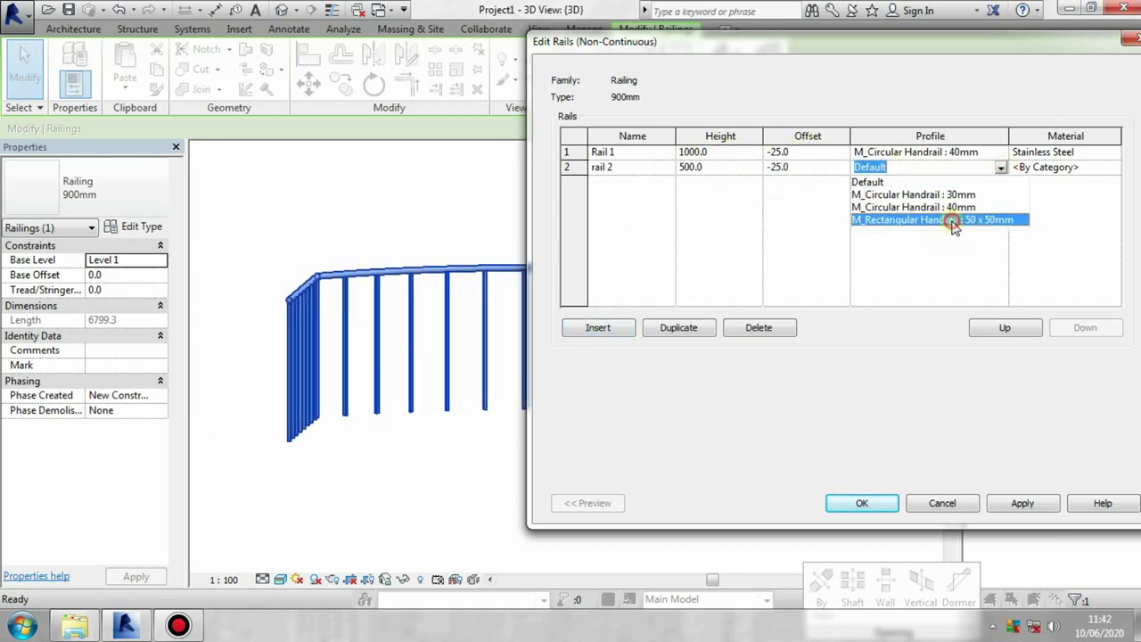
pyautogui.click(934, 222)
pyautogui.click(1088, 169)
pyautogui.click(1110, 168)
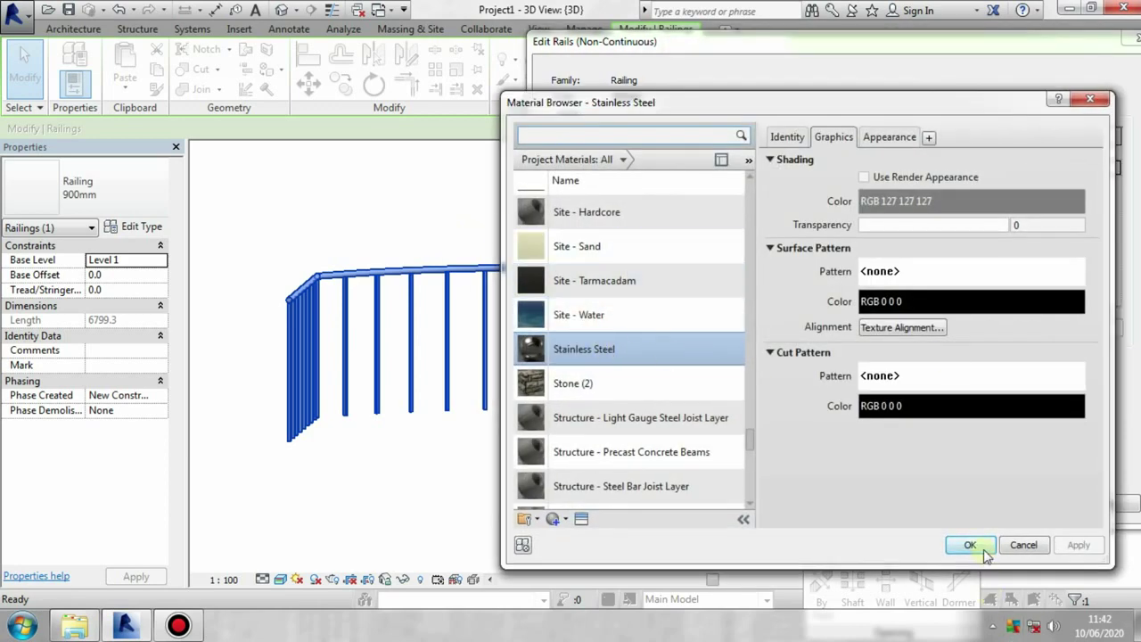
pyautogui.click(970, 545)
pyautogui.click(1055, 505)
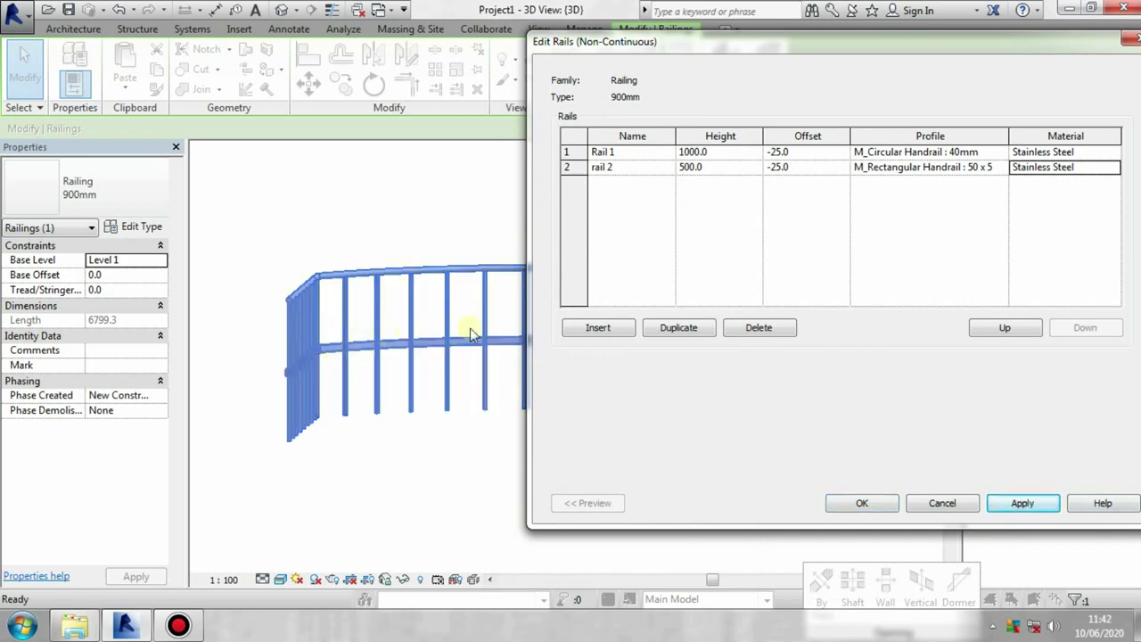
pyautogui.click(861, 504)
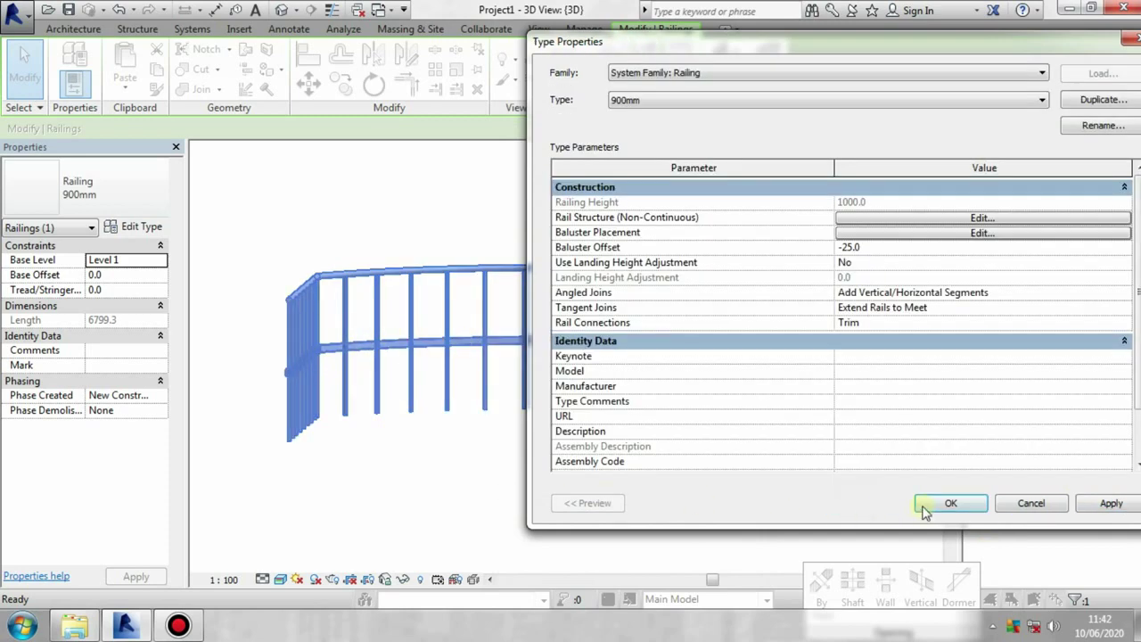
# Orbit to check the new mid-height rail, then reopen the 900mm railing's type settings.
pyautogui.click(950, 503)
pyautogui.moveTo(389, 461)
pyautogui.keyDown('shift'); pyautogui.mouseDown(button='middle')
pyautogui.moveTo(738, 479)
pyautogui.moveTo(693, 458)
pyautogui.moveTo(456, 525)
pyautogui.mouseUp(button='middle'); pyautogui.keyUp('shift')
pyautogui.click(481, 331)
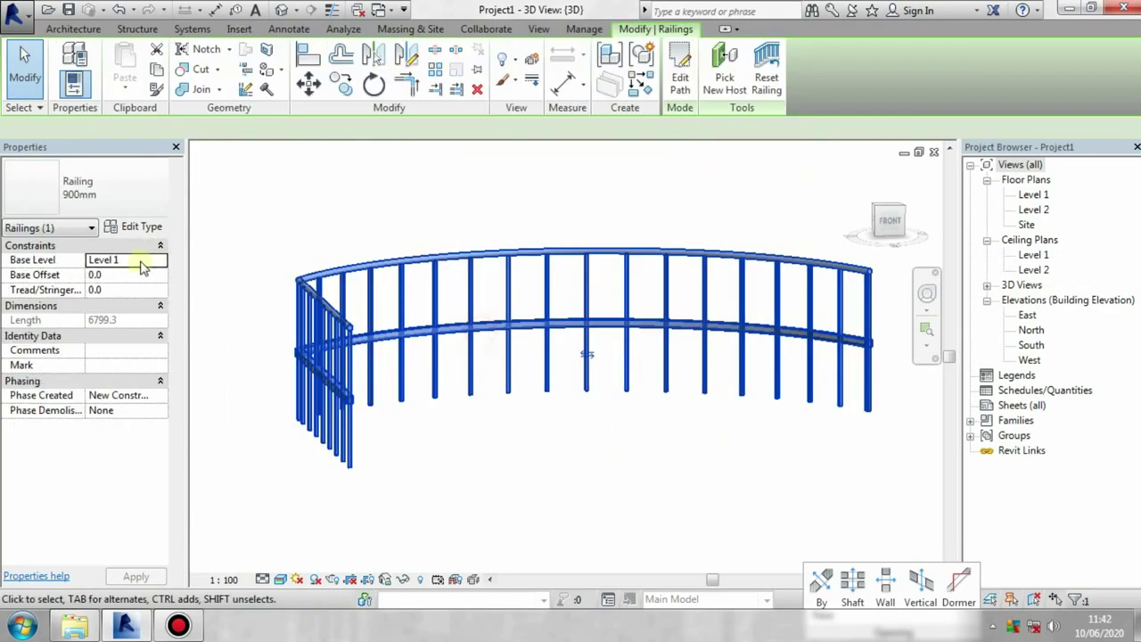
pyautogui.click(145, 226)
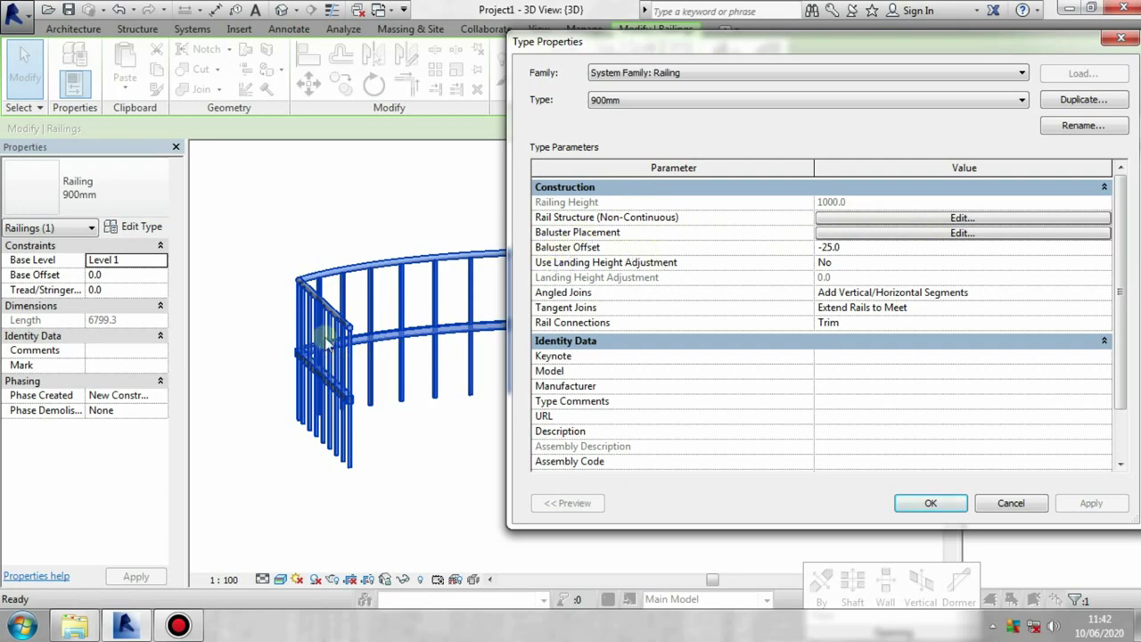
pyautogui.click(950, 232)
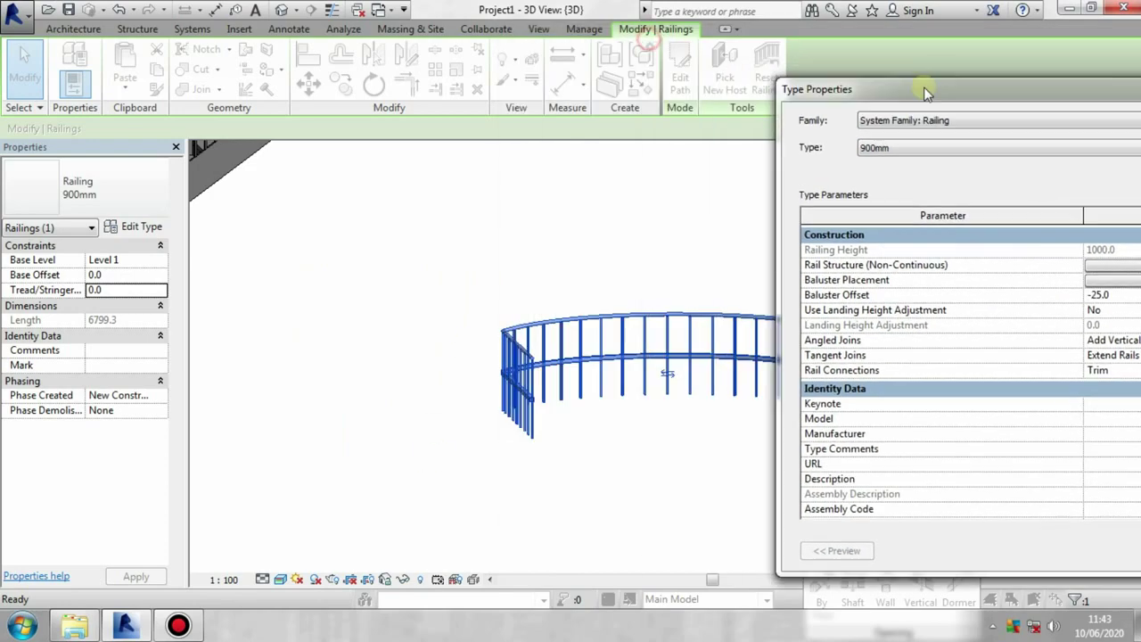
pyautogui.moveTo(651, 42)
pyautogui.mouseDown()
pyautogui.moveTo(927, 91)
pyautogui.moveTo(638, 46)
pyautogui.mouseUp()
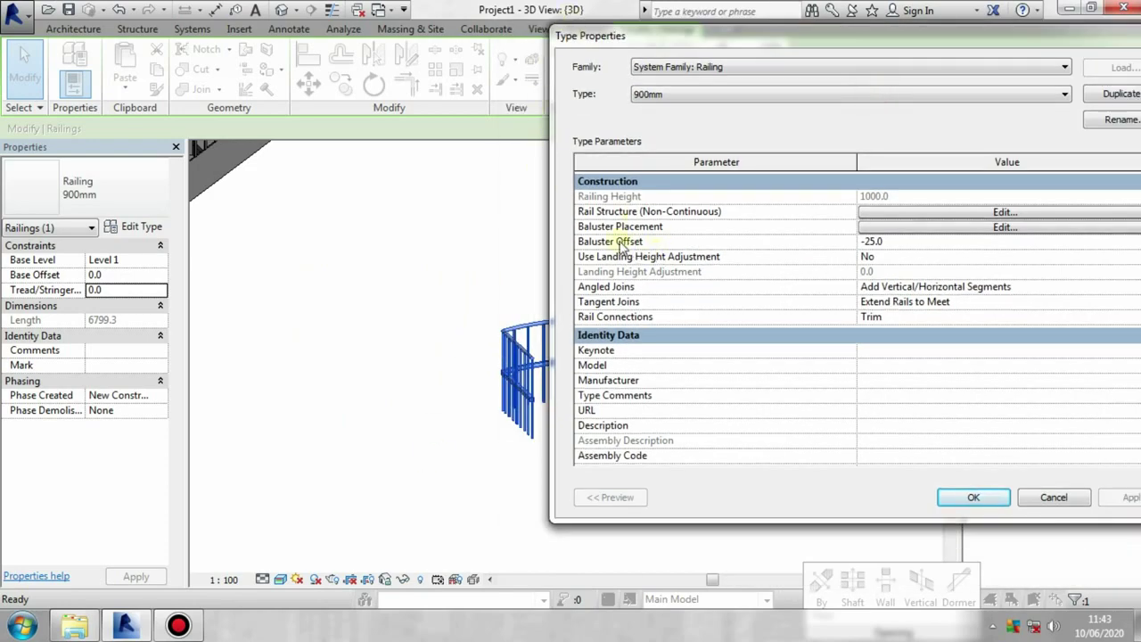
# Switch the regular baluster family to the 20mm M_Baluster - Round.
pyautogui.click(952, 228)
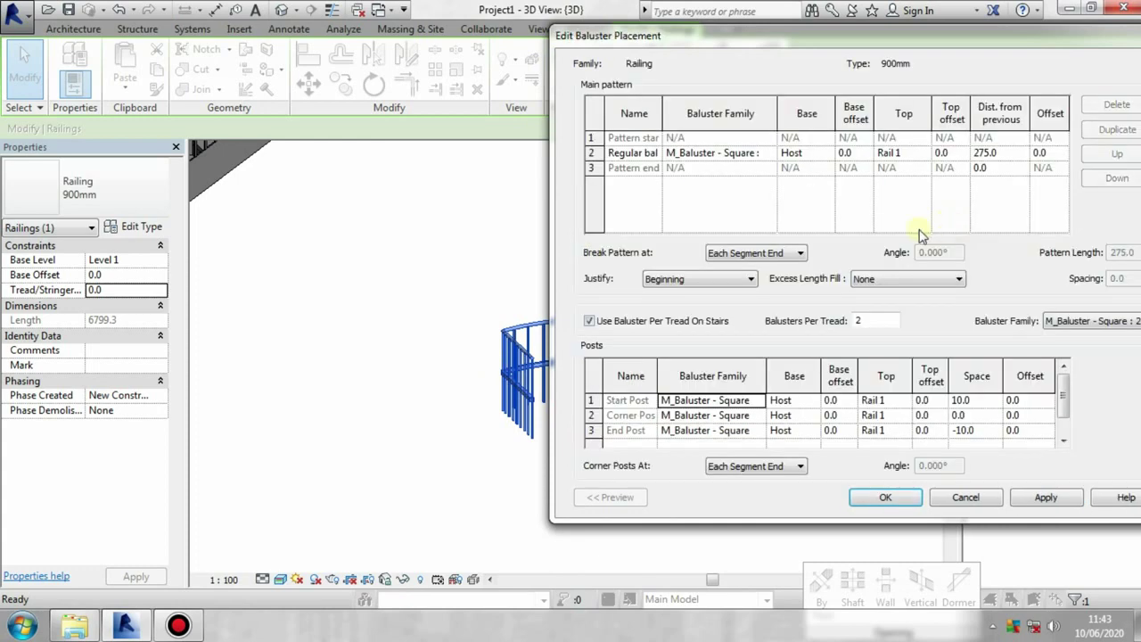
pyautogui.click(749, 152)
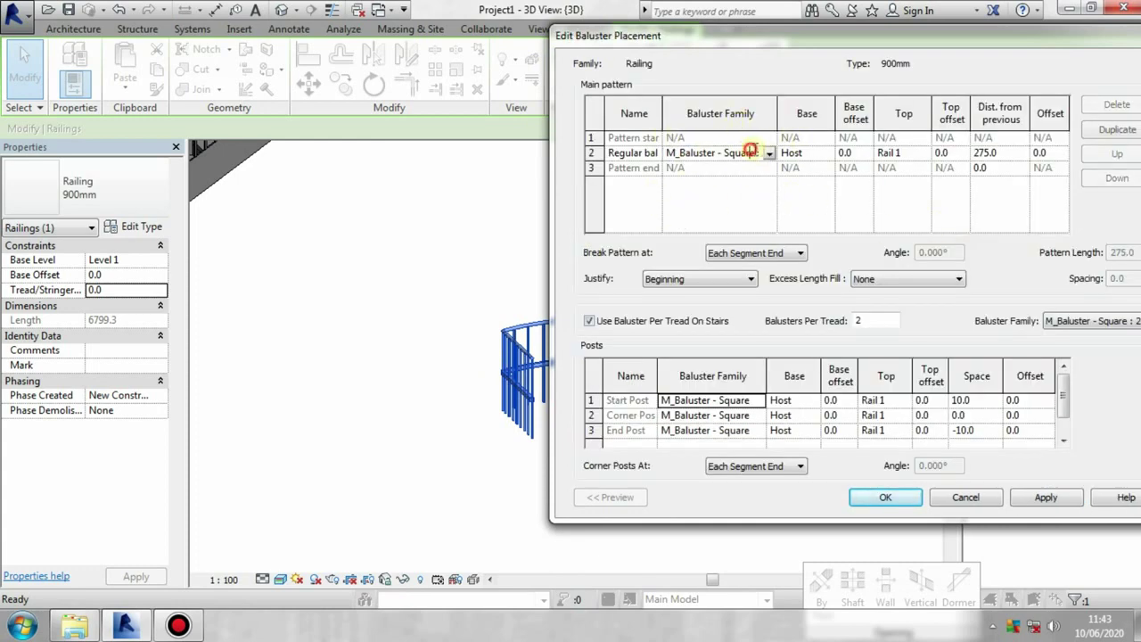
pyautogui.click(768, 154)
pyautogui.click(763, 212)
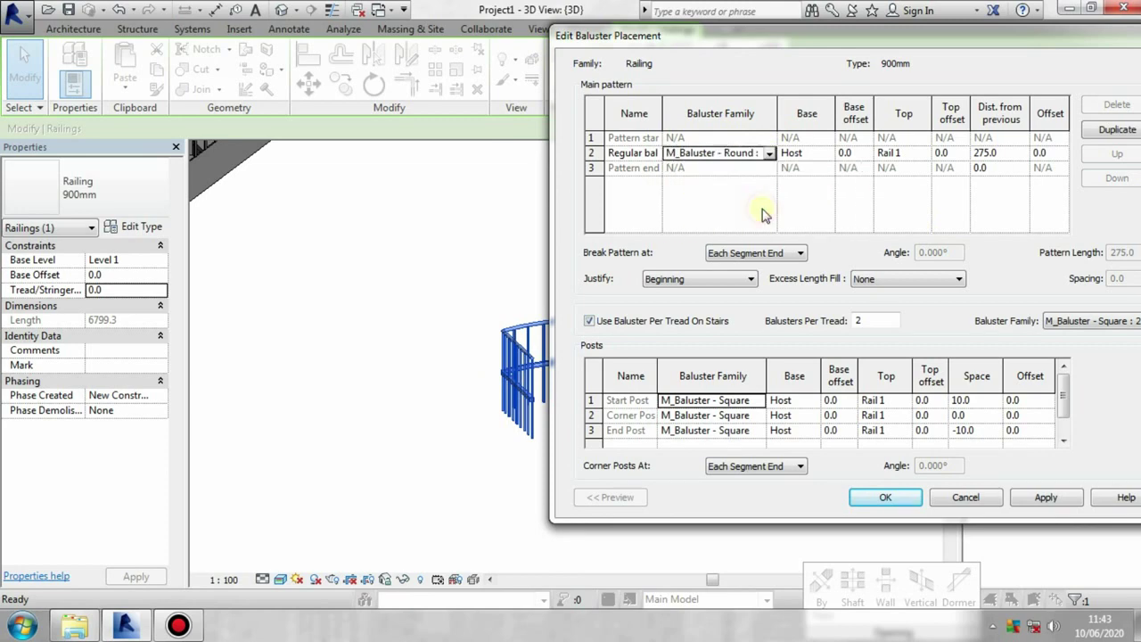
pyautogui.click(770, 153)
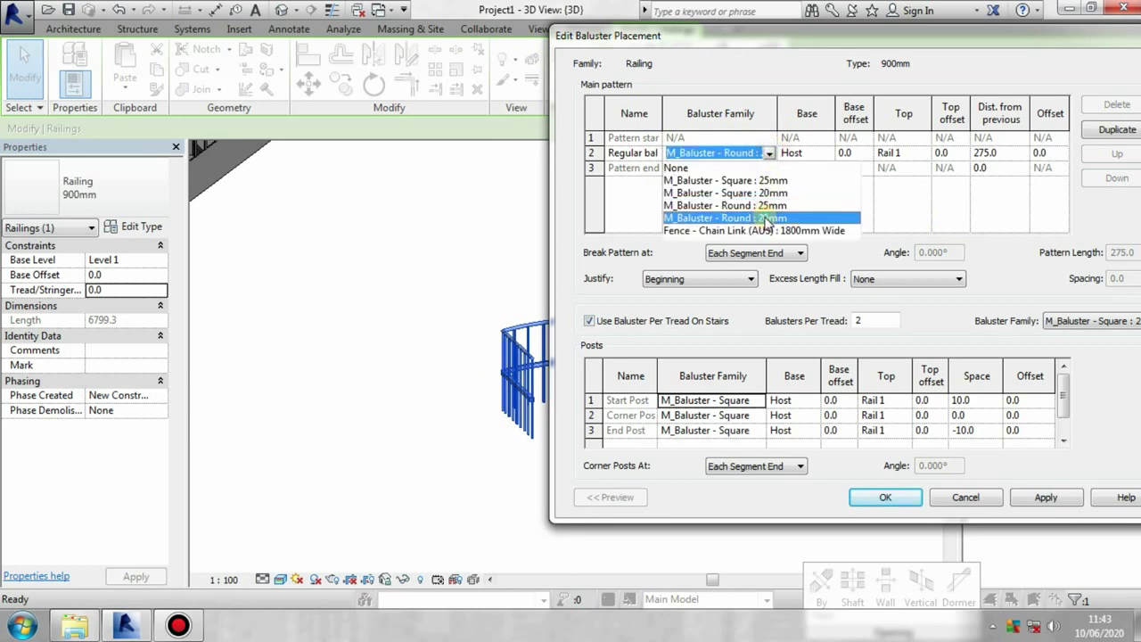
pyautogui.click(772, 218)
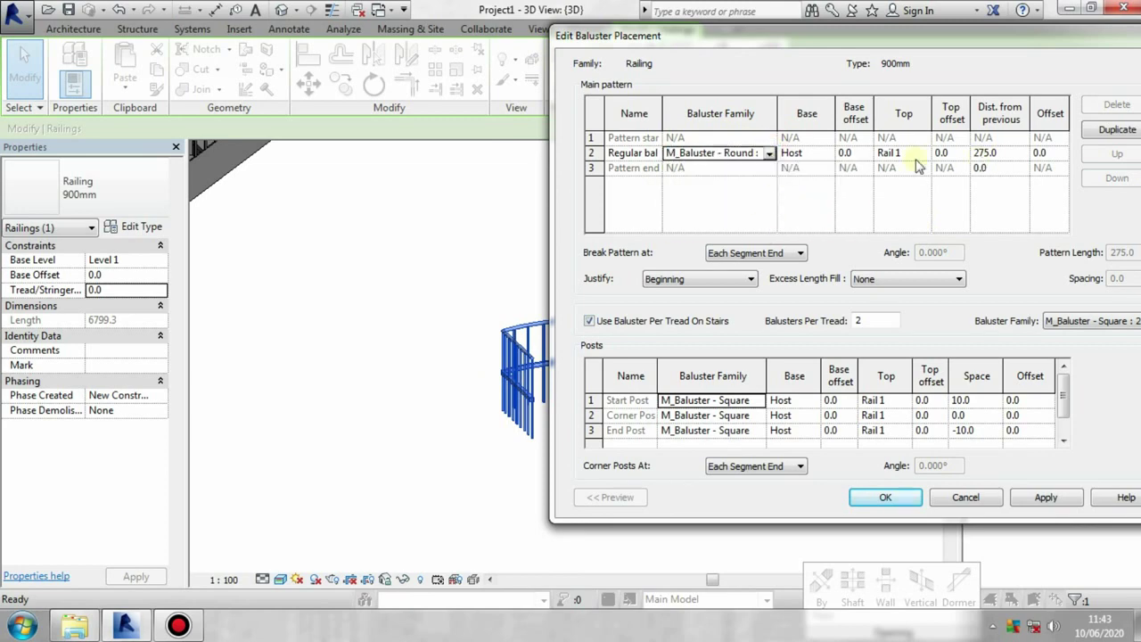
pyautogui.moveTo(922, 36); pyautogui.dragTo(786, 40)
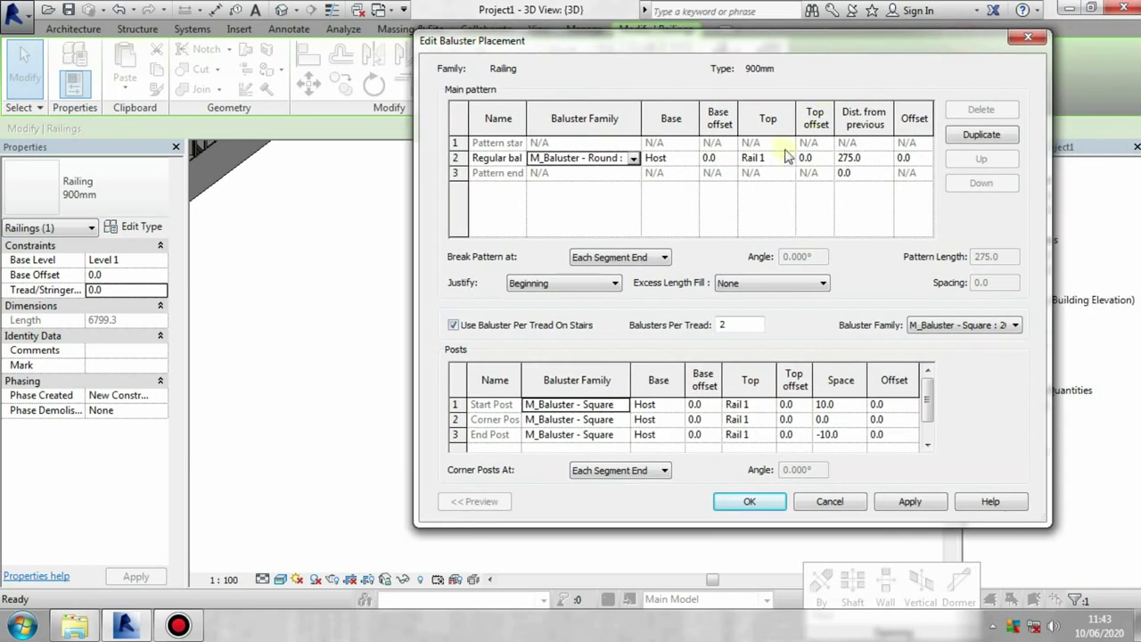
# Stop the regular balusters at rail 2 and space them 200 apart.
pyautogui.click(768, 161)
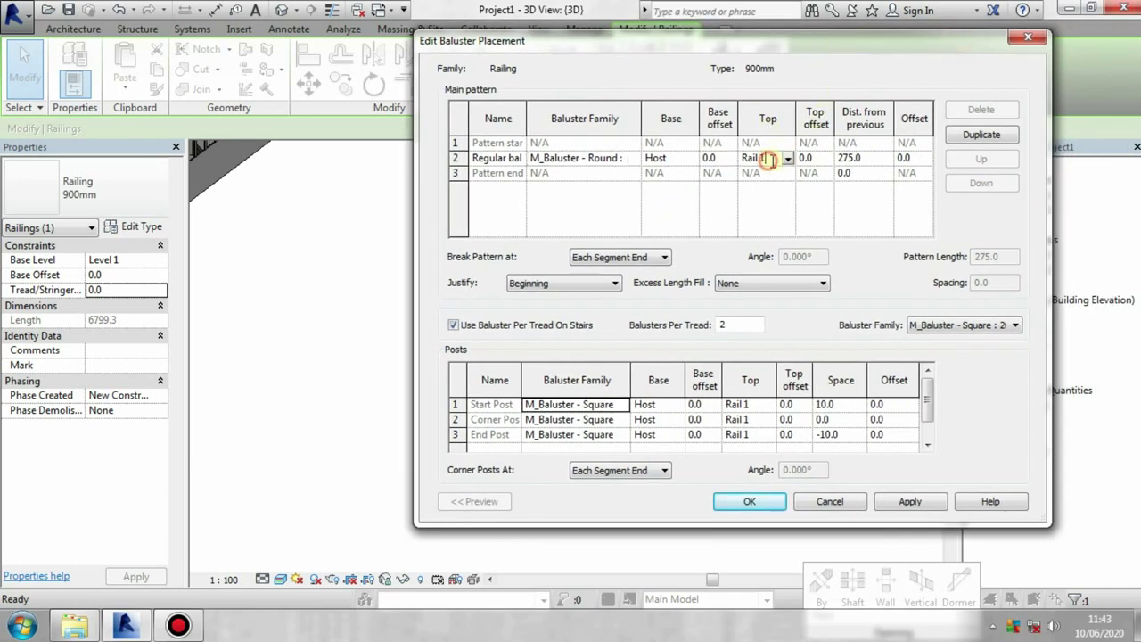
pyautogui.click(787, 158)
pyautogui.click(757, 199)
pyautogui.moveTo(755, 44); pyautogui.dragTo(999, 39)
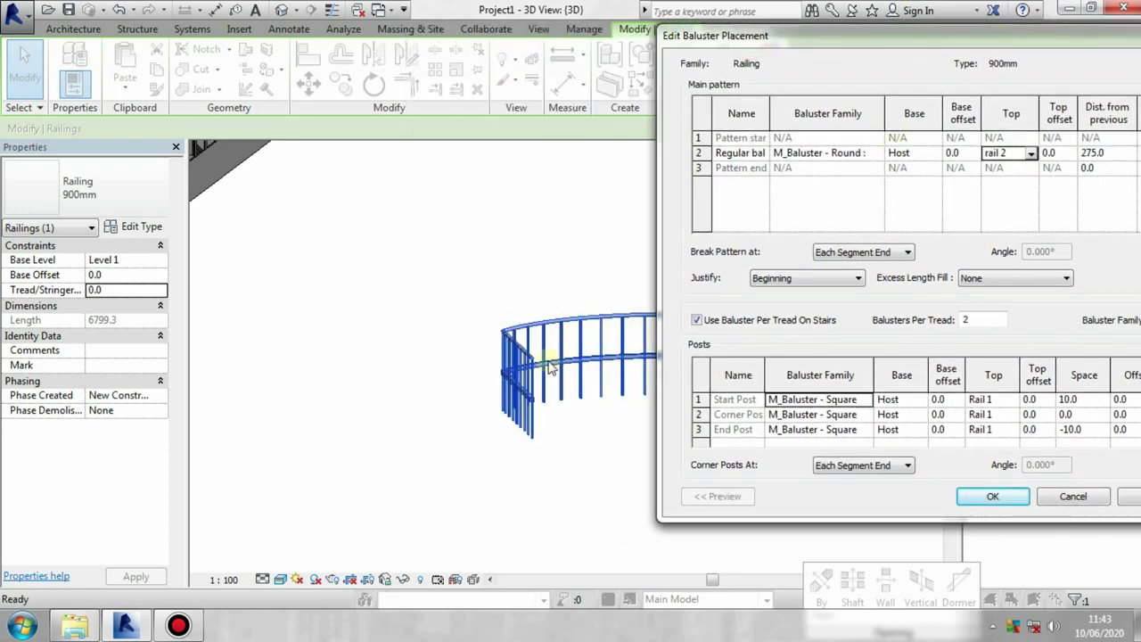
pyautogui.moveTo(802, 36); pyautogui.dragTo(550, 42)
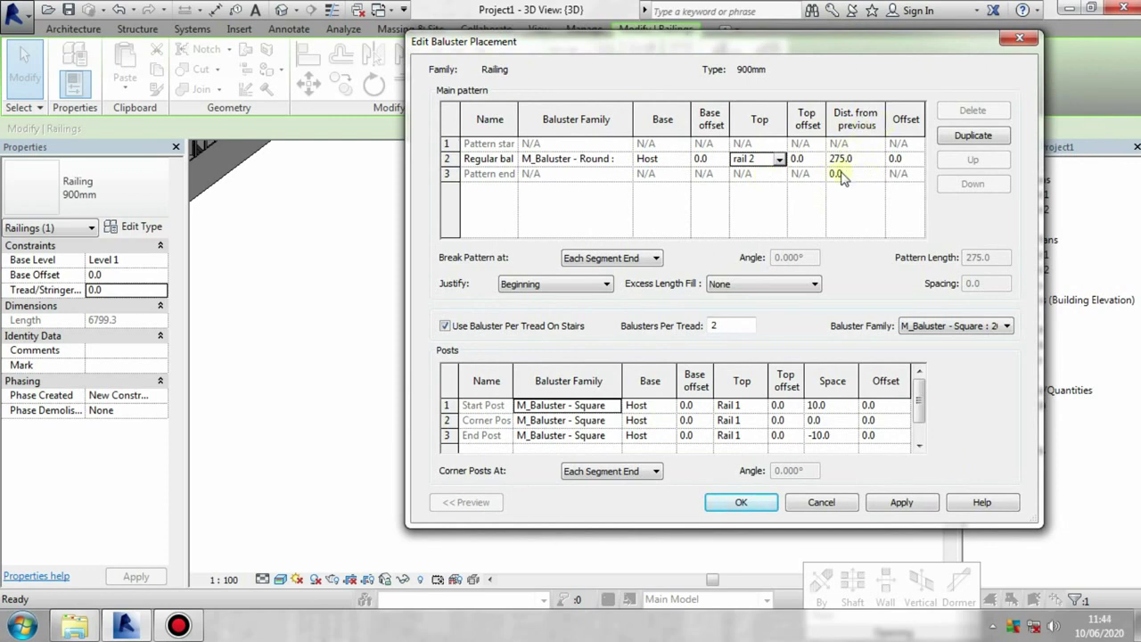
pyautogui.click(866, 159)
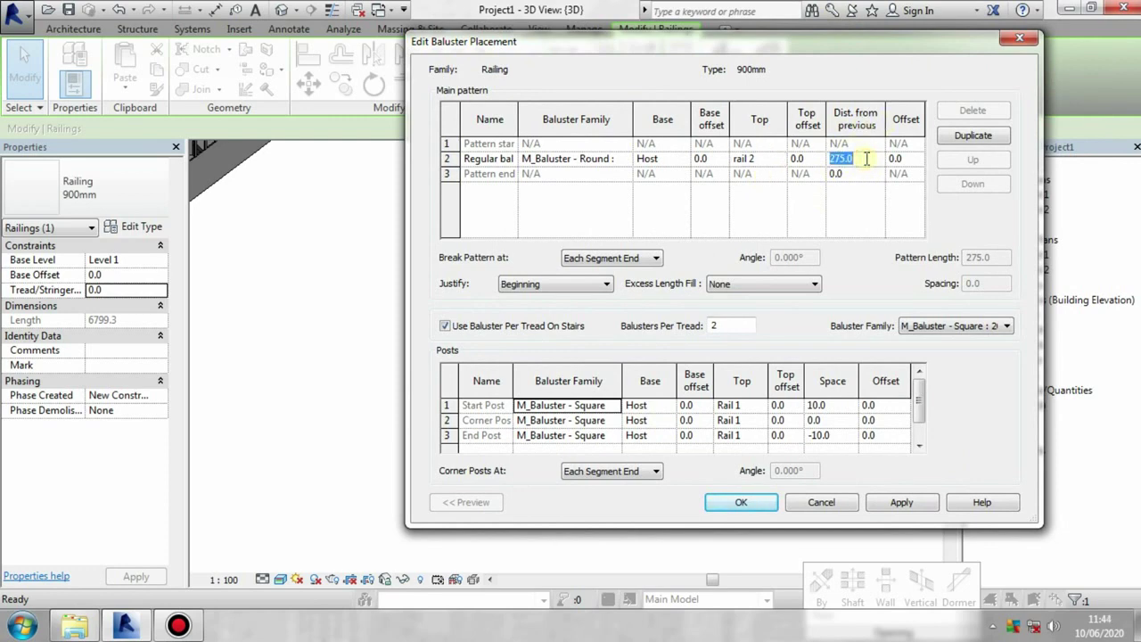
pyautogui.write('200')
pyautogui.press('Return')
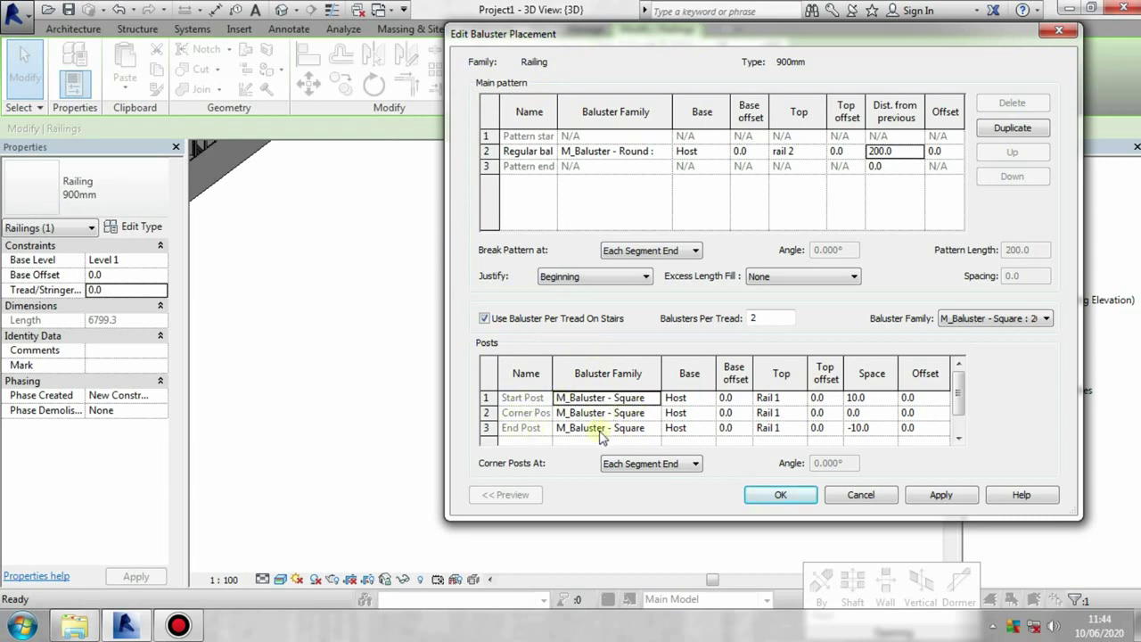
# Make the start post round, keep the end post square, and apply all baluster changes.
pyautogui.click(615, 399)
pyautogui.click(654, 398)
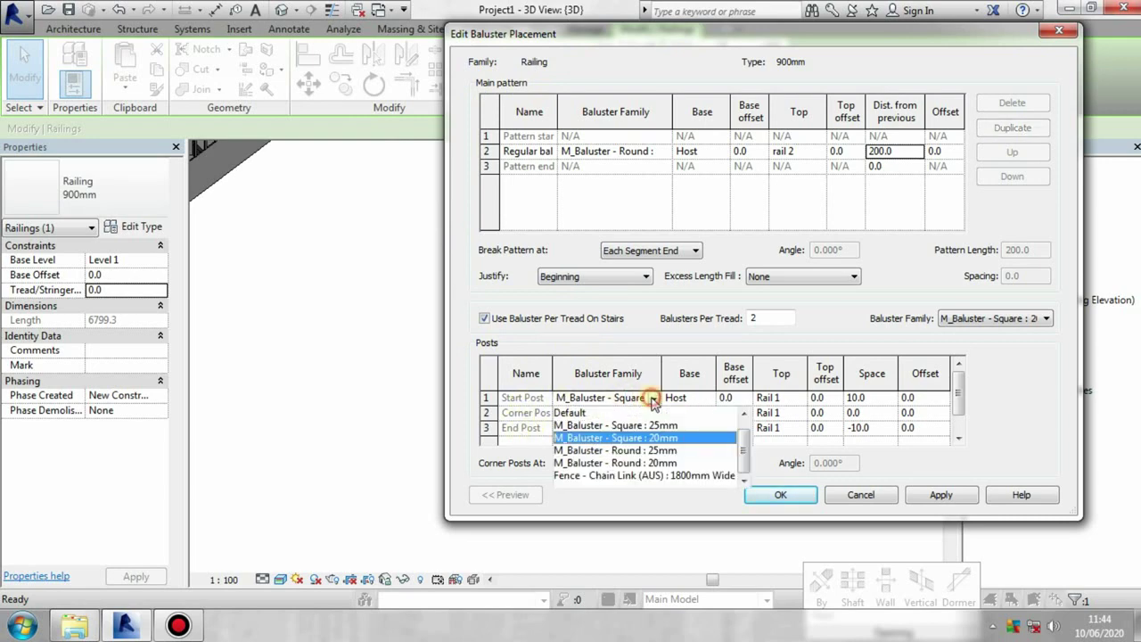
pyautogui.click(626, 463)
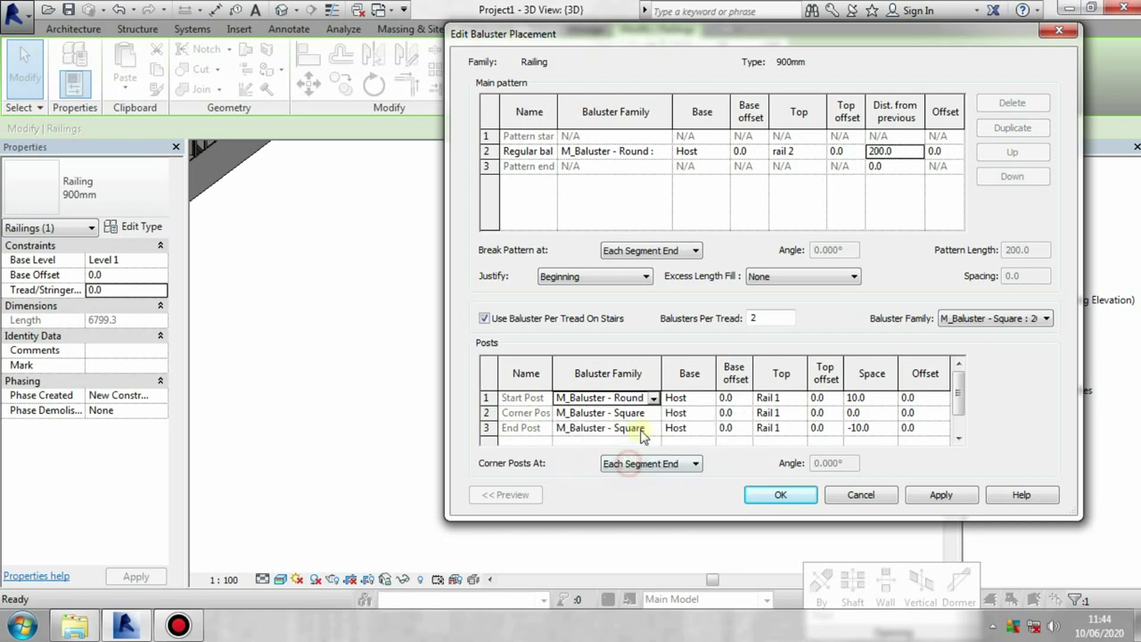
pyautogui.click(640, 430)
pyautogui.click(653, 429)
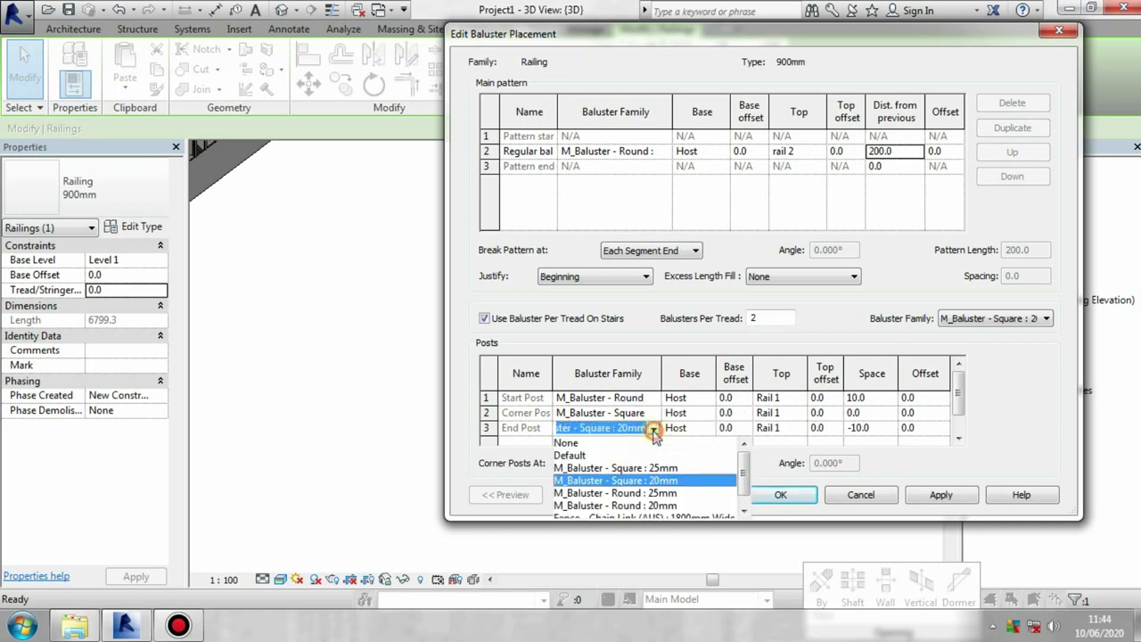
pyautogui.click(638, 472)
pyautogui.click(969, 495)
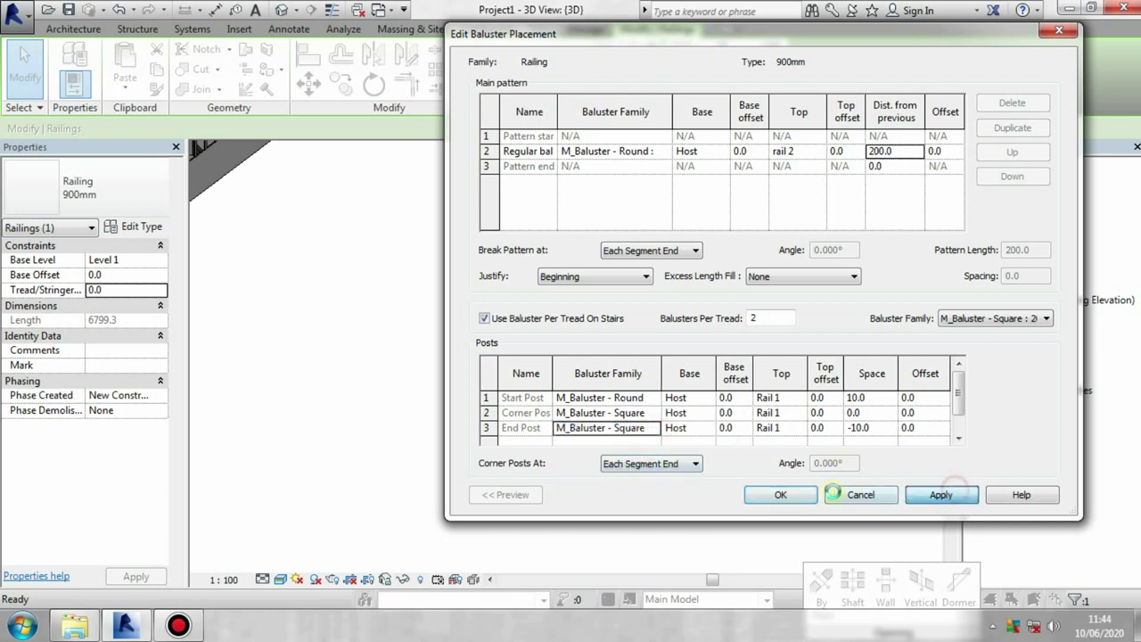
pyautogui.click(780, 495)
pyautogui.click(871, 495)
pyautogui.click(672, 435)
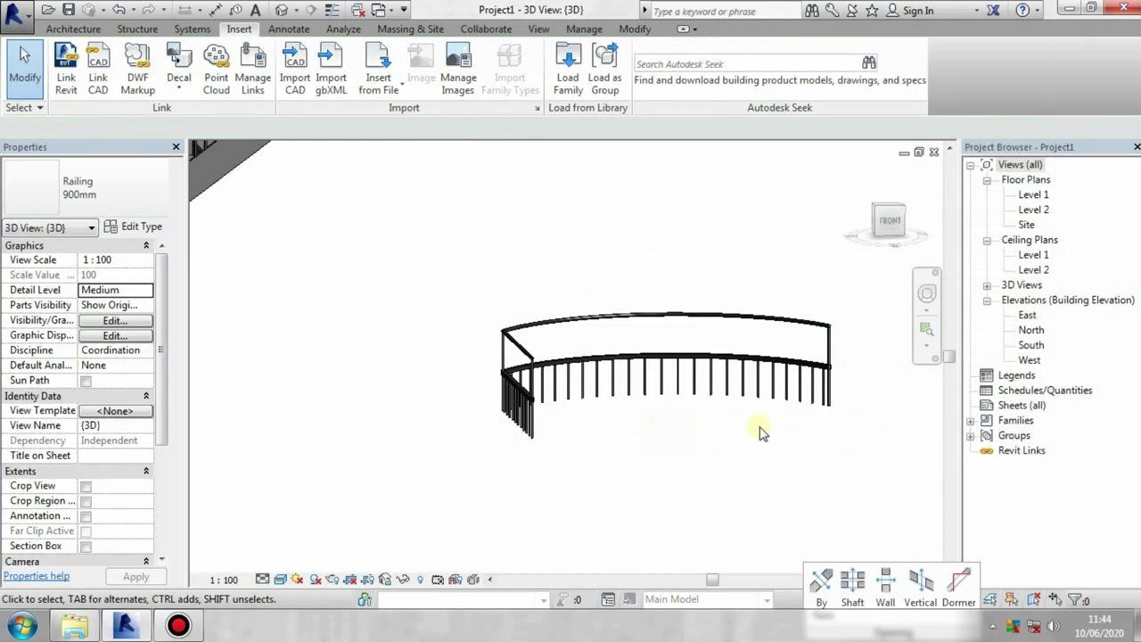
pyautogui.moveTo(719, 433)
pyautogui.mouseDown(button='middle')
pyautogui.moveTo(487, 431)
pyautogui.moveTo(548, 433)
pyautogui.mouseUp(button='middle')
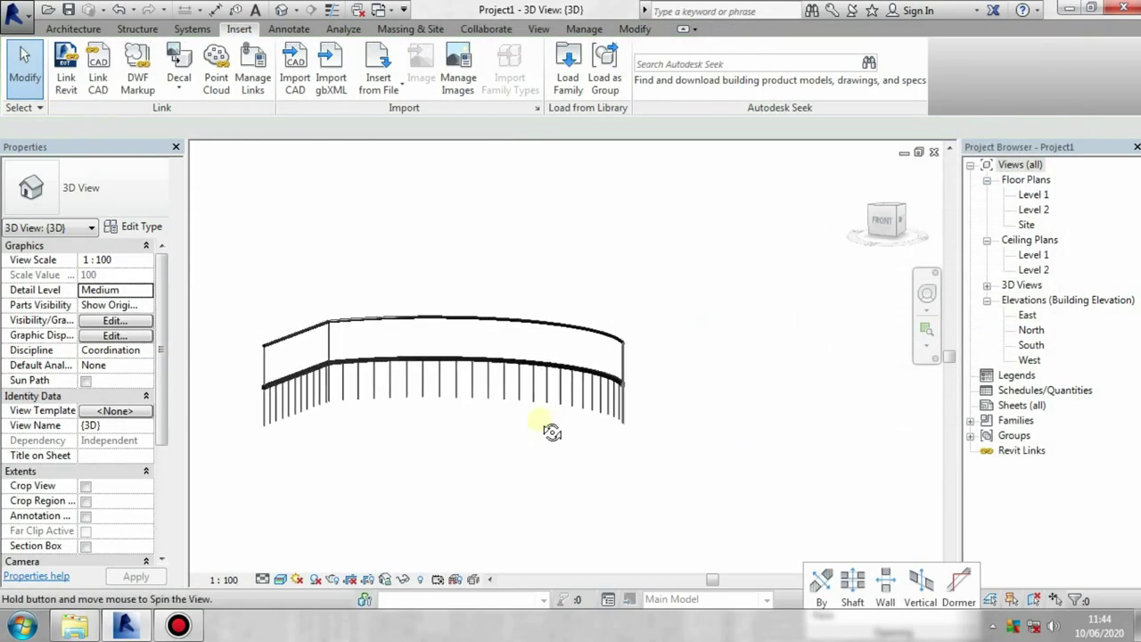
pyautogui.scroll(2, 472, 369)
pyautogui.moveTo(657, 377)
pyautogui.keyDown('shift'); pyautogui.mouseDown(button='middle')
pyautogui.moveTo(539, 381)
pyautogui.moveTo(543, 415)
pyautogui.mouseUp(button='middle'); pyautogui.keyUp('shift')
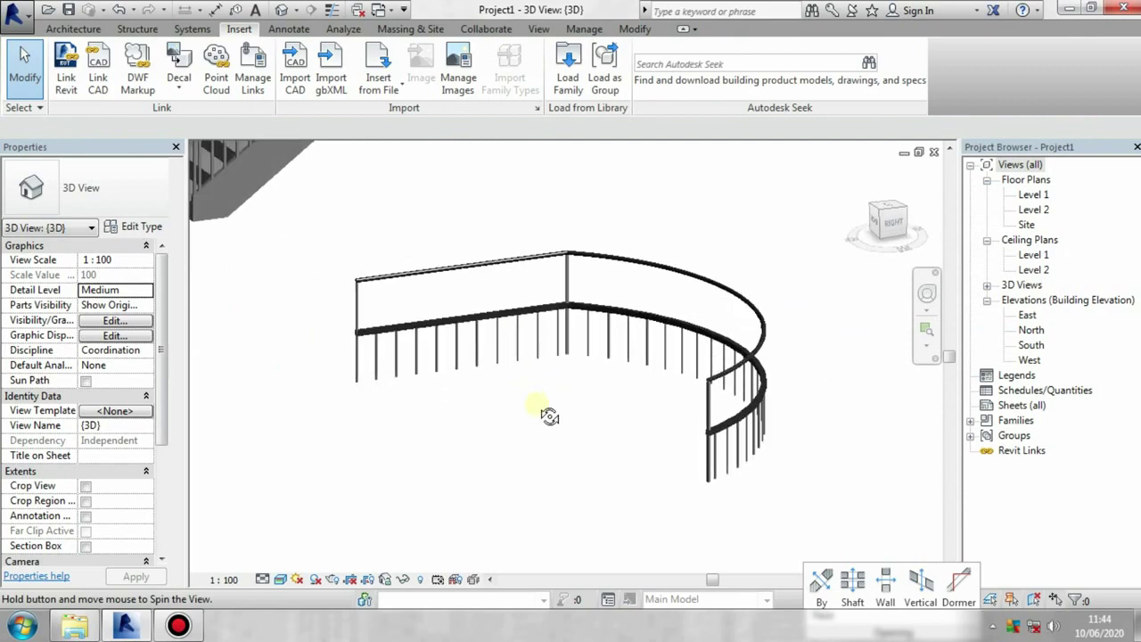
pyautogui.click(469, 265)
pyautogui.moveTo(468, 264)
pyautogui.keyDown('shift'); pyautogui.mouseDown(button='middle')
pyautogui.moveTo(746, 400)
pyautogui.moveTo(667, 436)
pyautogui.moveTo(425, 433)
pyautogui.moveTo(392, 287)
pyautogui.mouseUp(button='middle'); pyautogui.keyUp('shift')
pyautogui.click(134, 228)
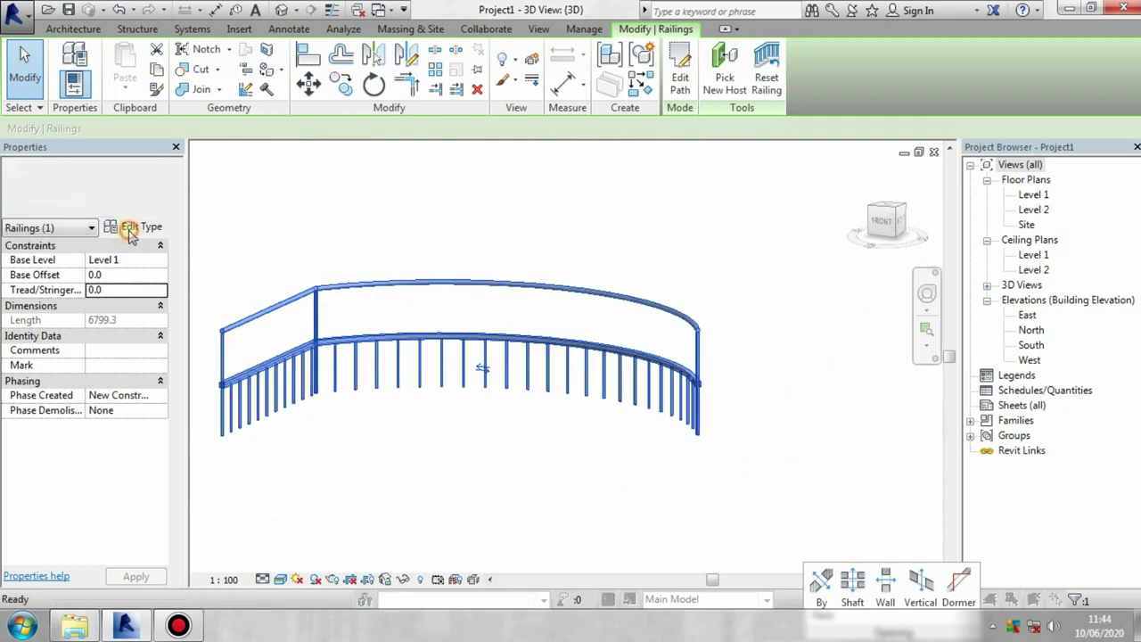
pyautogui.click(548, 420)
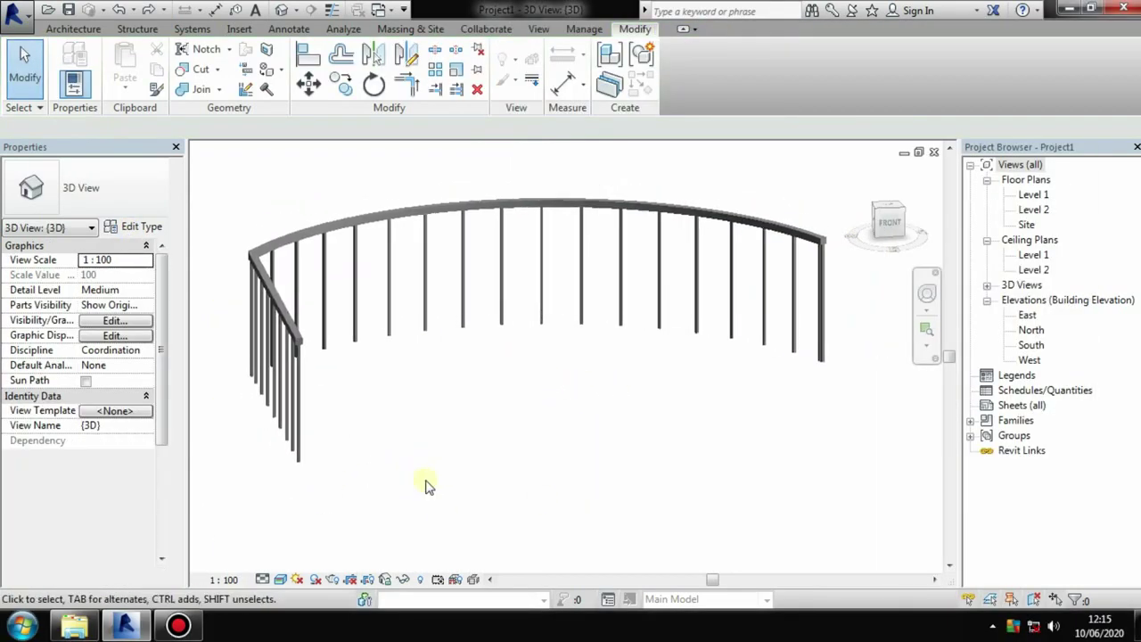
# Create a new family from Metric Profile-Rail.rft in the Metric Templates folder on drive D:.
pyautogui.click(13, 10)
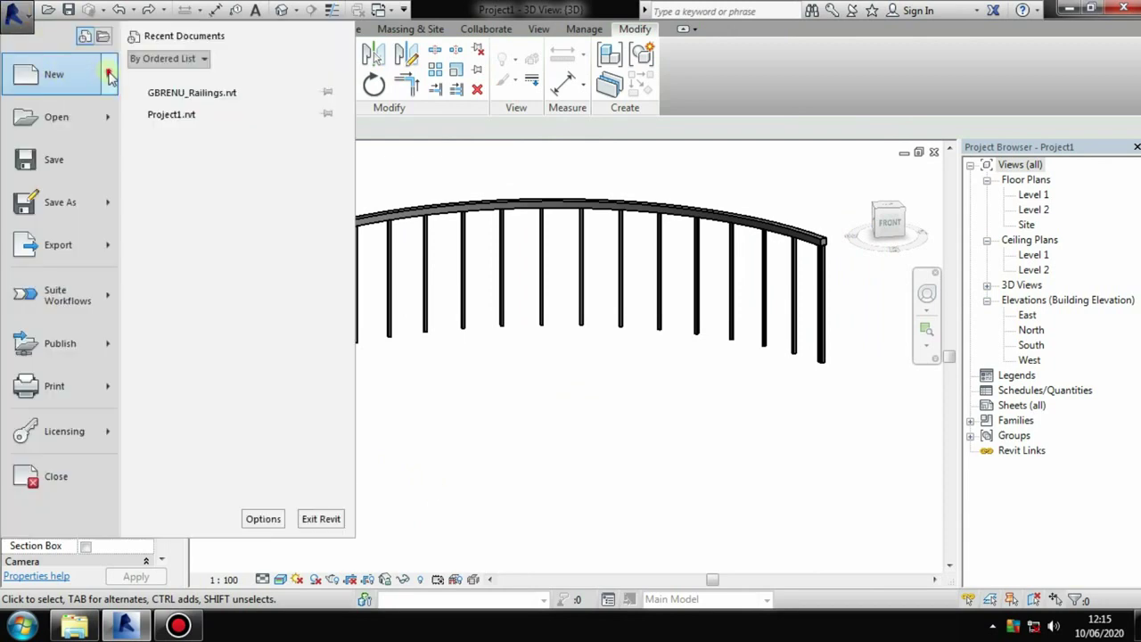
pyautogui.click(223, 114)
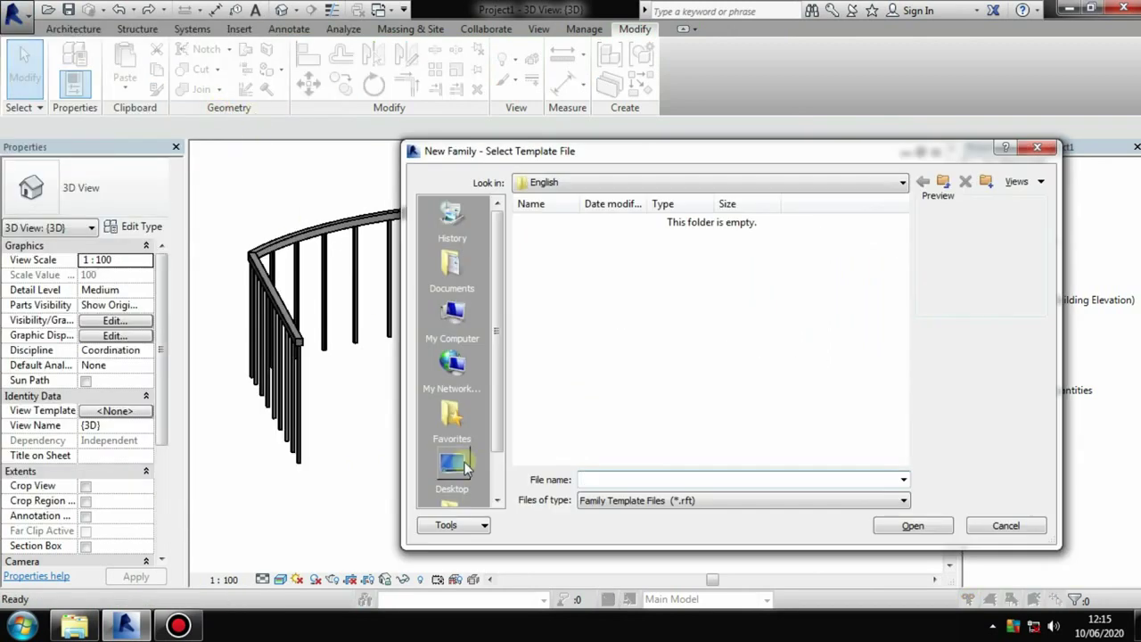
pyautogui.click(452, 316)
pyautogui.doubleClick(628, 276)
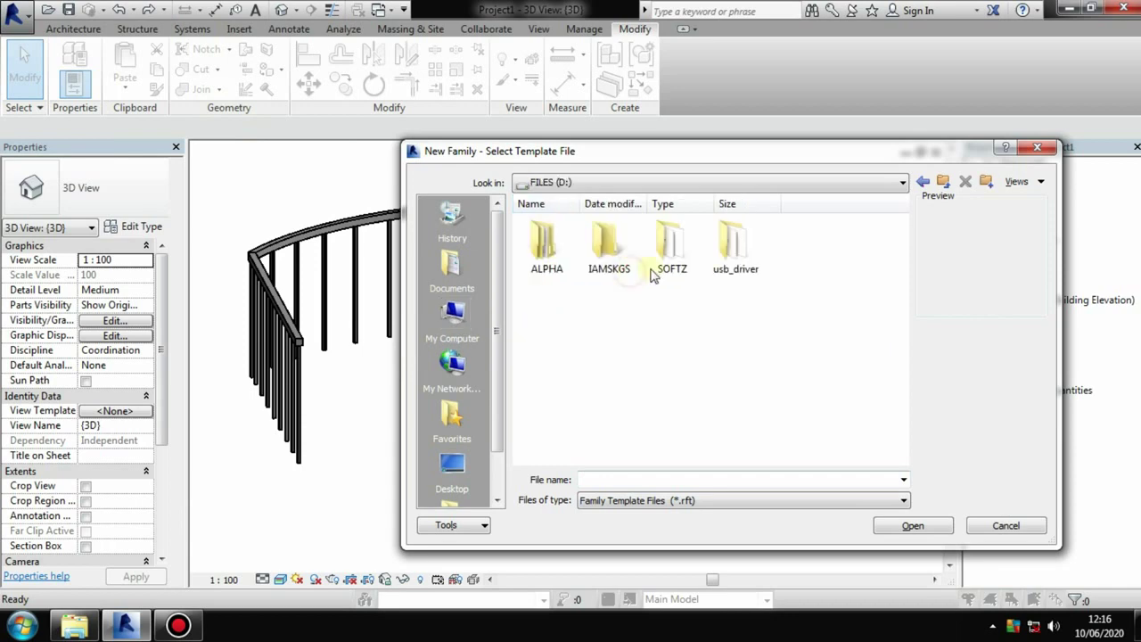
pyautogui.doubleClick(672, 260)
pyautogui.doubleClick(545, 325)
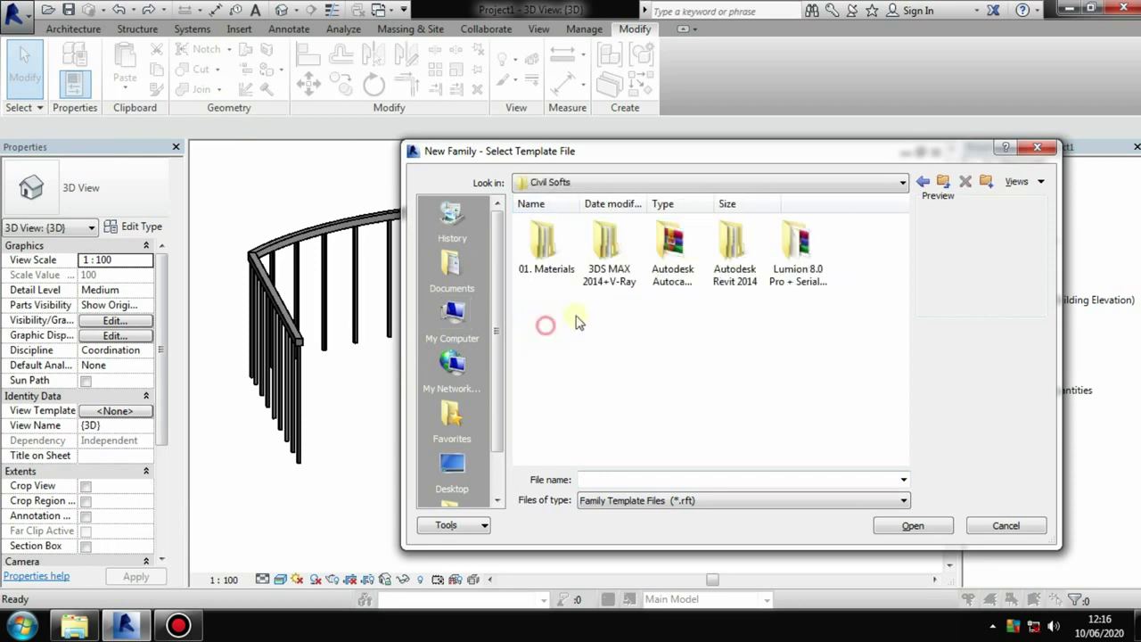
pyautogui.doubleClick(733, 250)
pyautogui.doubleClick(542, 254)
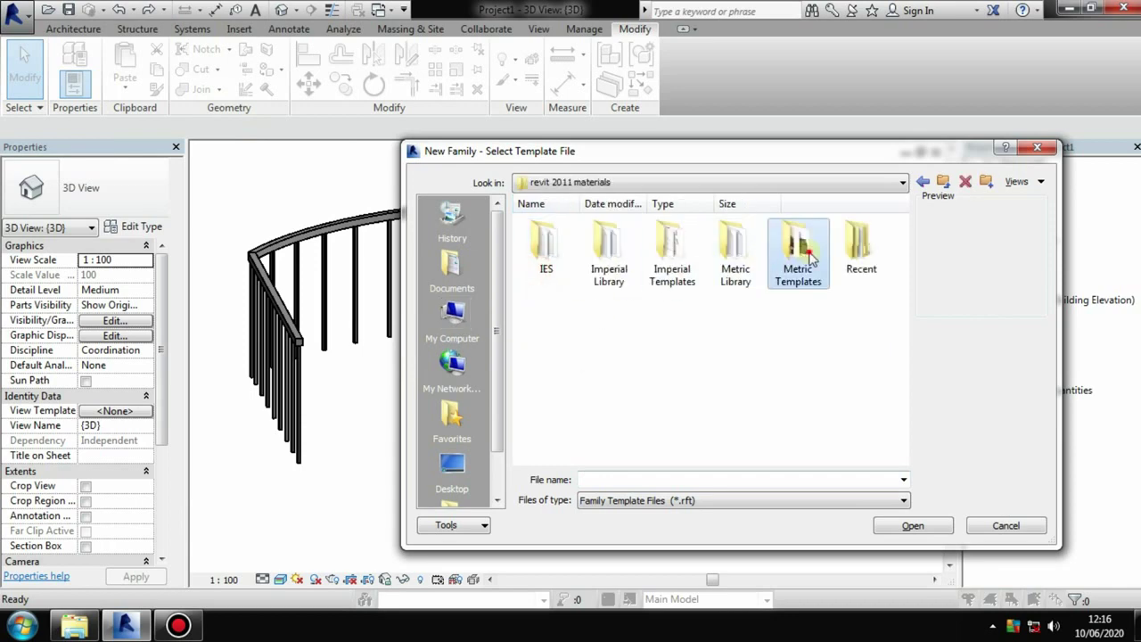
pyautogui.doubleClick(777, 248)
pyautogui.click(635, 479)
pyautogui.write('Metric Profile-Rail.rft')
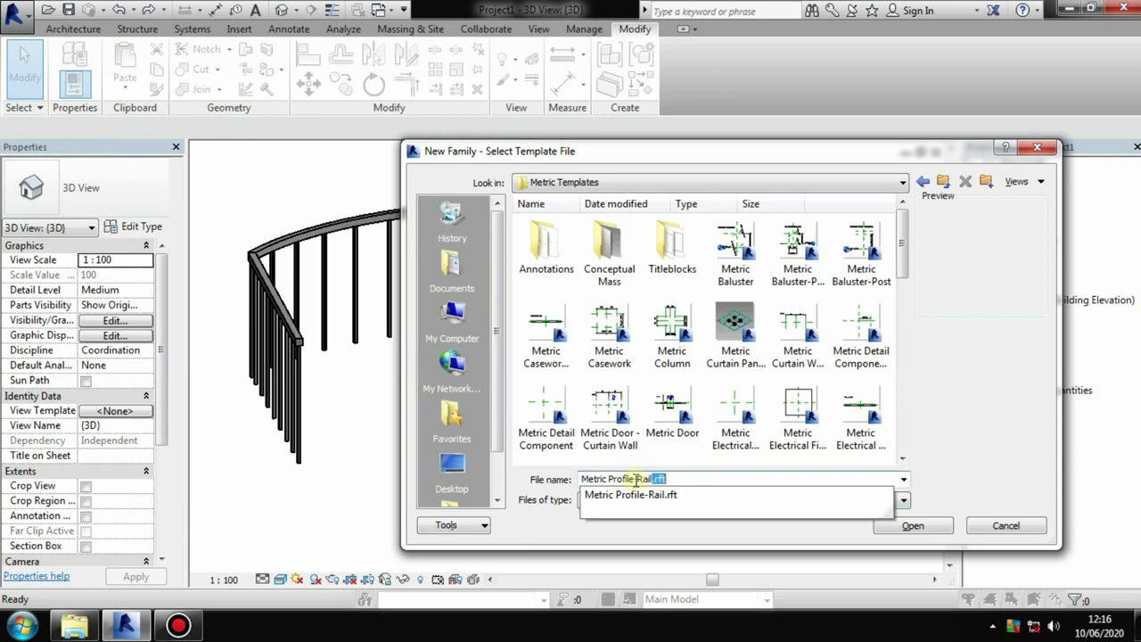
pyautogui.click(928, 526)
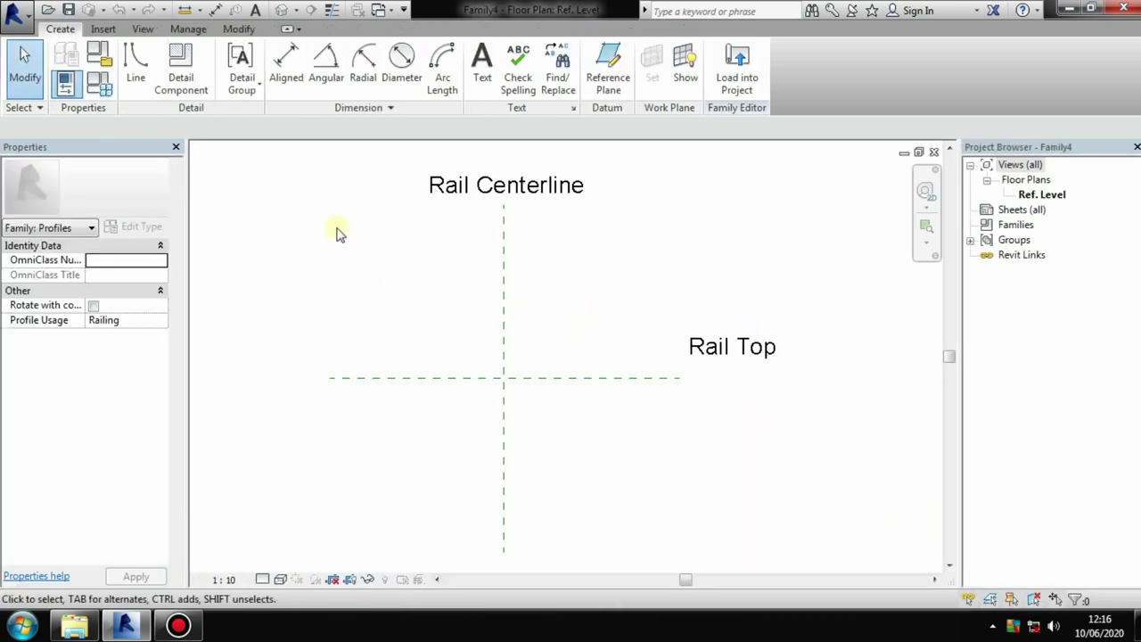
# Try sketching a rectangle on the rail centerline, dismissing the element-too-small error.
pyautogui.moveTo(443, 489); pyautogui.dragTo(510, 470, button='middle')
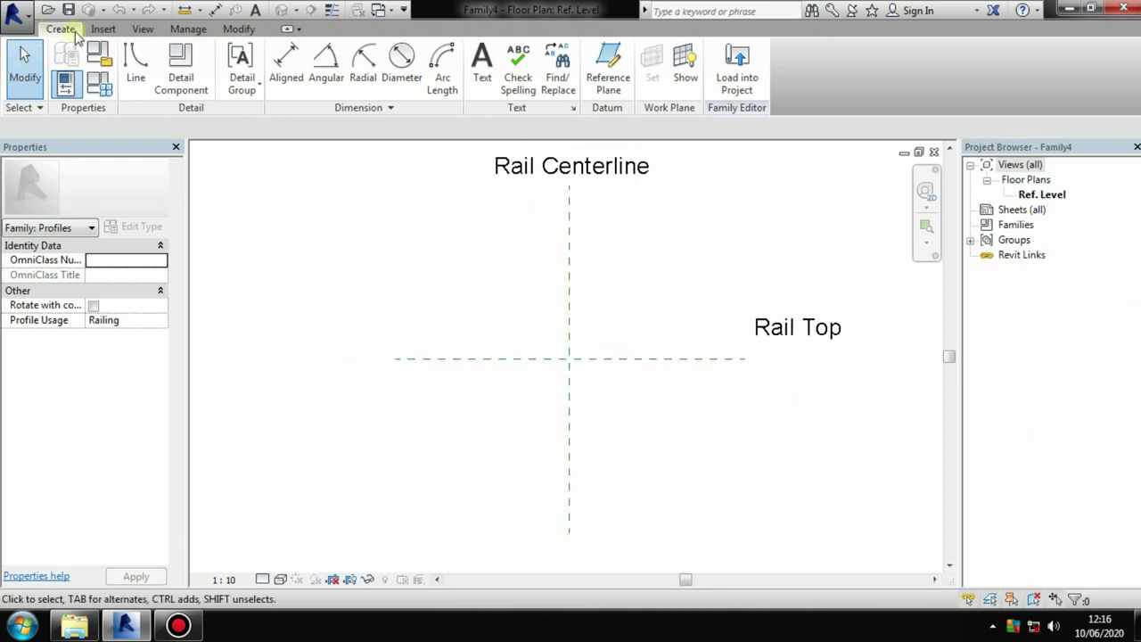
pyautogui.click(136, 62)
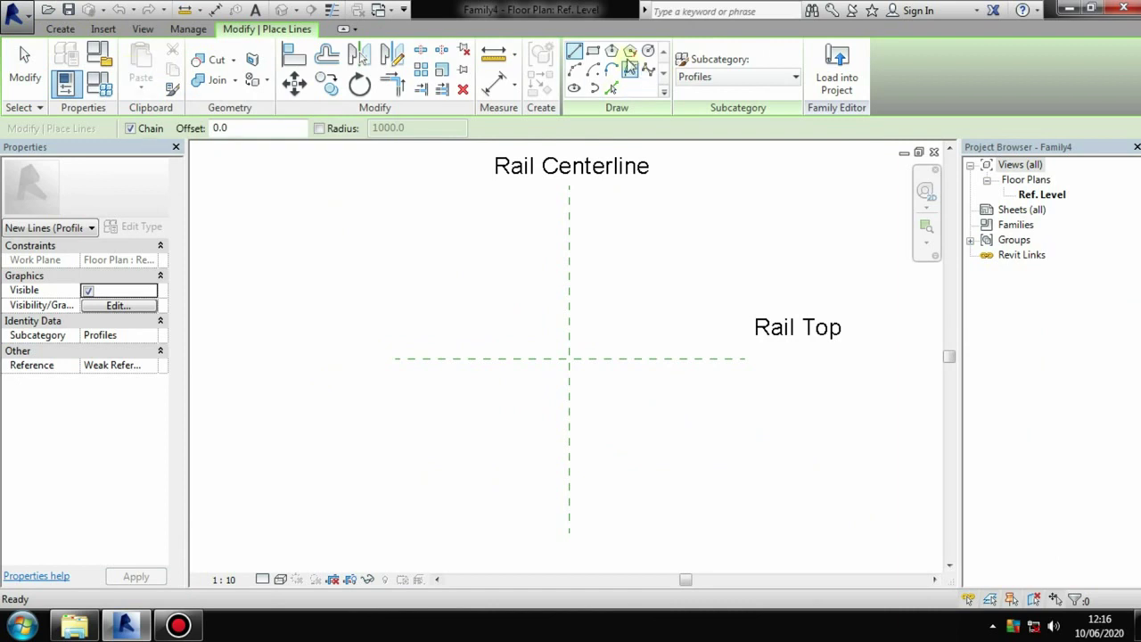
pyautogui.click(593, 51)
pyautogui.click(568, 291)
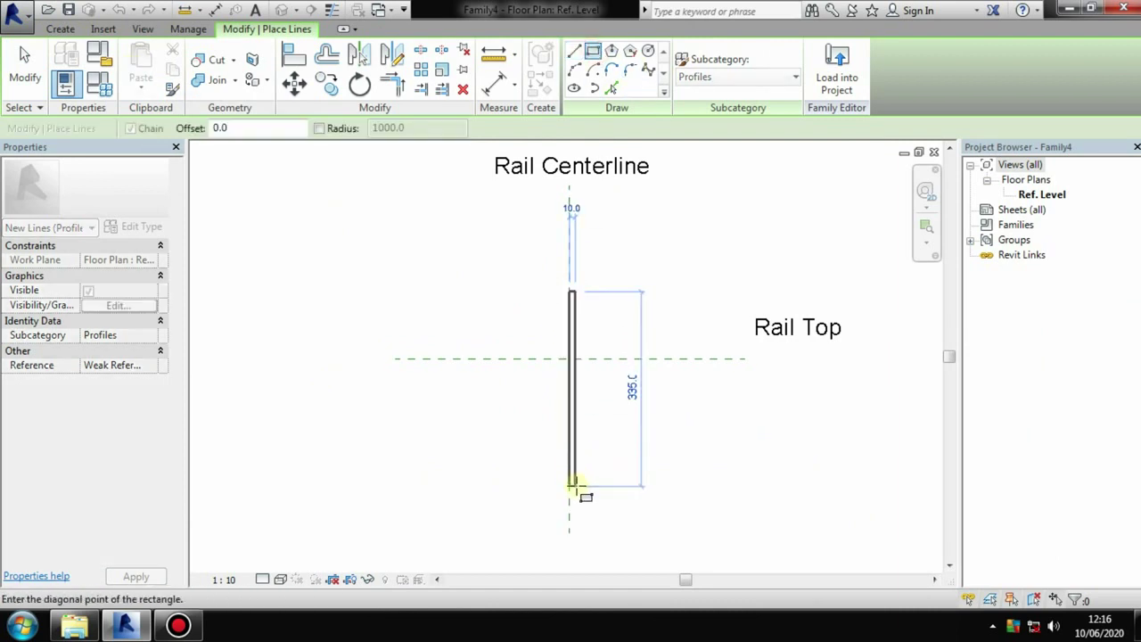
pyautogui.click(574, 454)
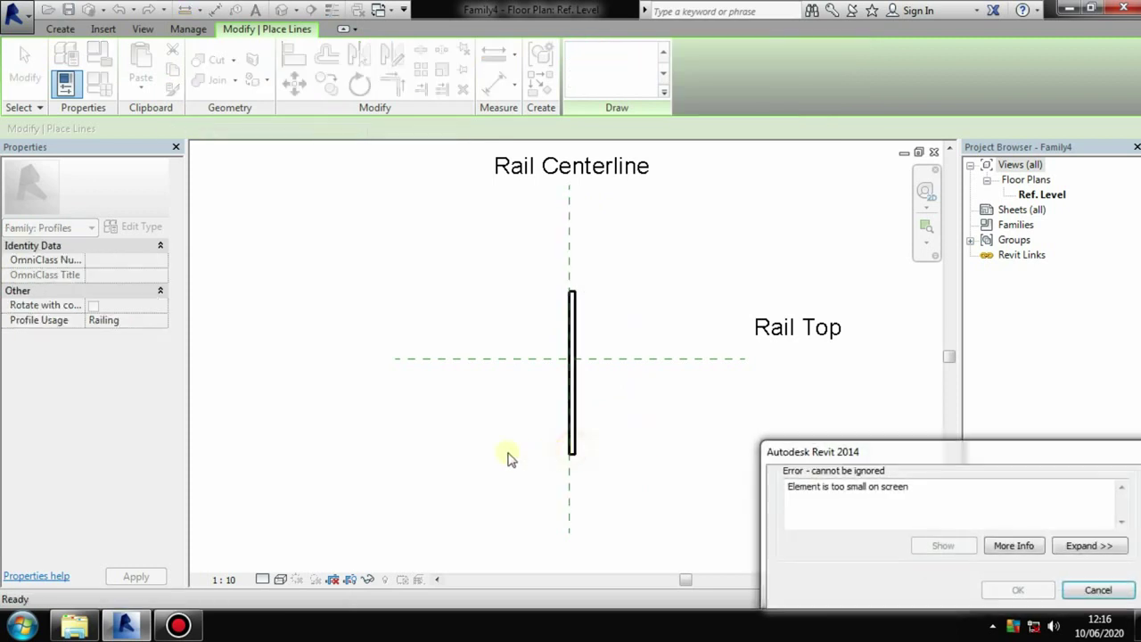
pyautogui.click(1098, 590)
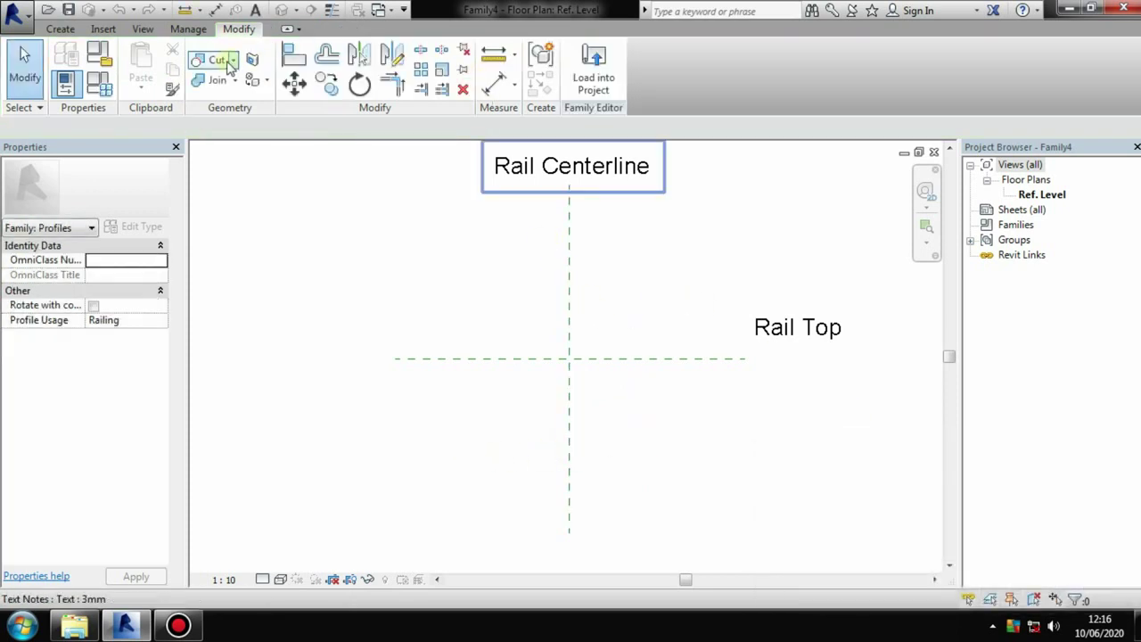
# Redraw a narrow rectangle, about 15 by 360, on the centerline and load it into Project1.
pyautogui.click(59, 30)
pyautogui.click(138, 64)
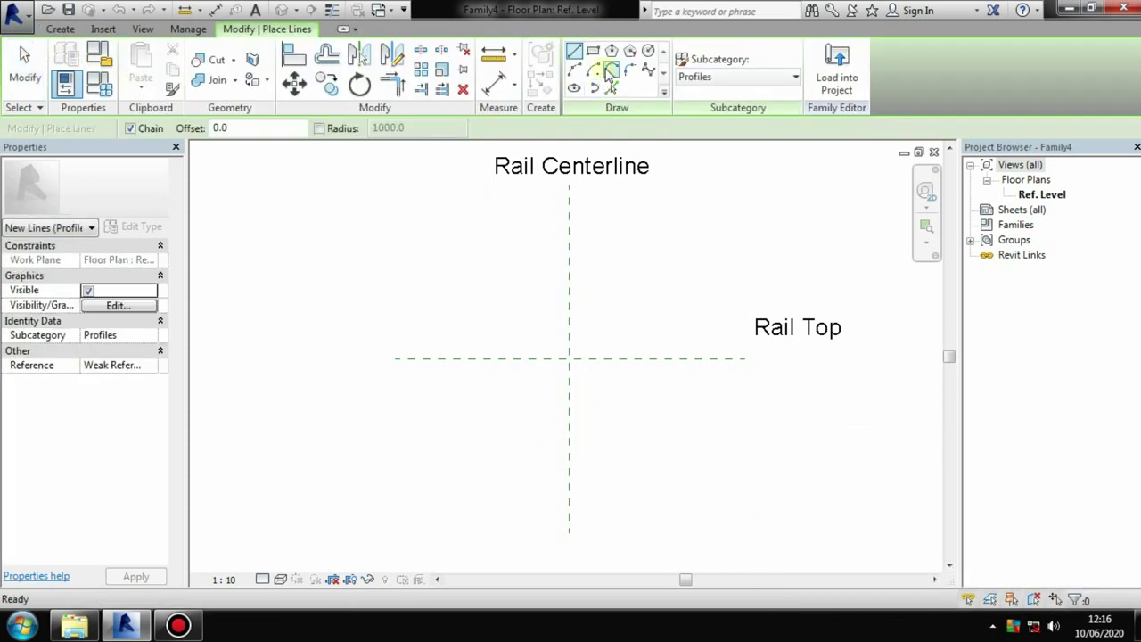
pyautogui.click(569, 265)
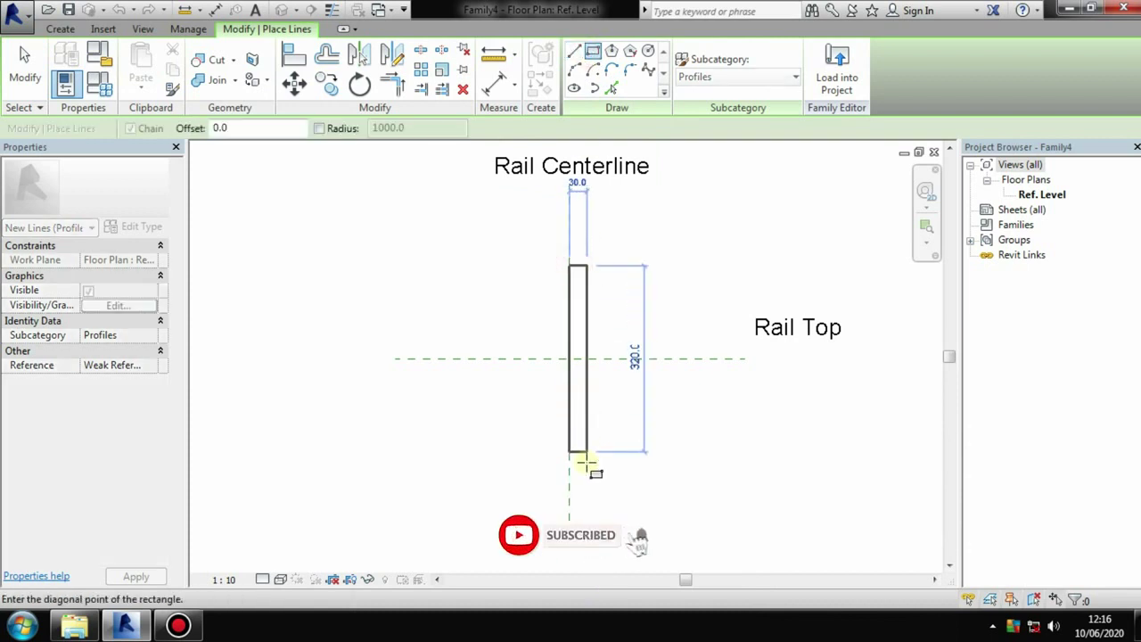
pyautogui.click(578, 475)
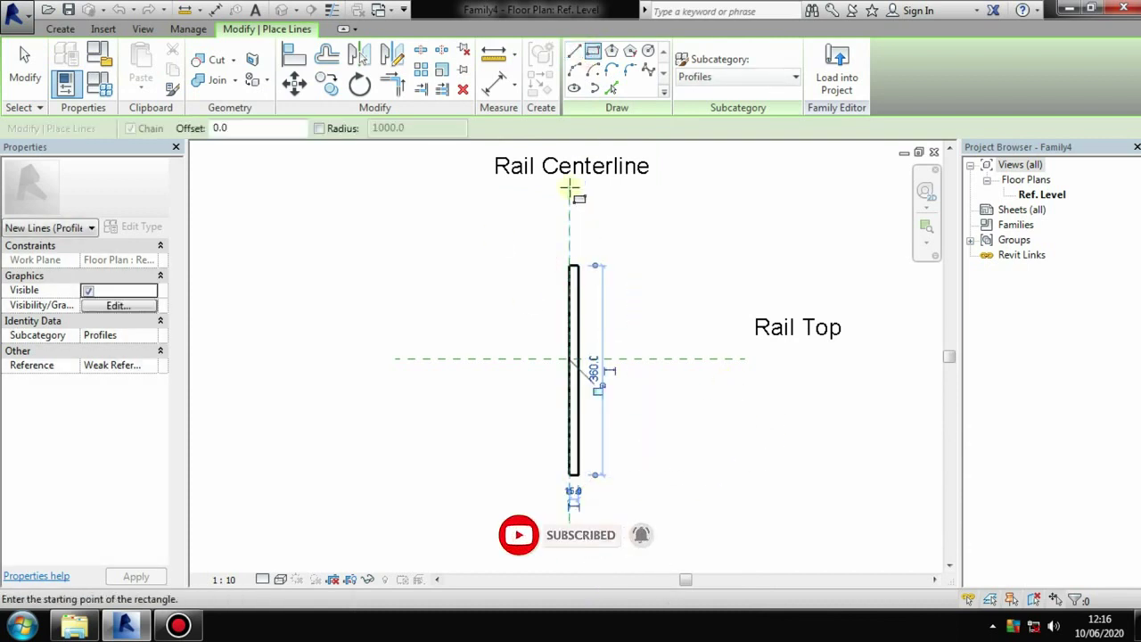
pyautogui.click(838, 66)
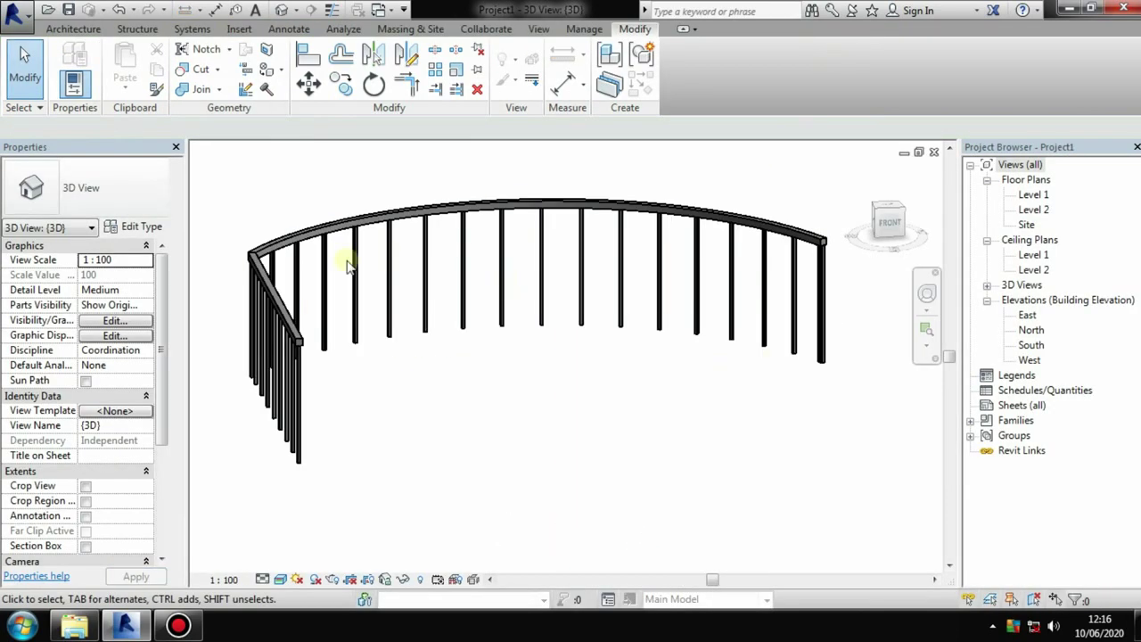
# Add a 'glass panel' rail to the 900mm type, 300 high with -25 offset.
pyautogui.moveTo(472, 367); pyautogui.dragTo(529, 331, button='middle')
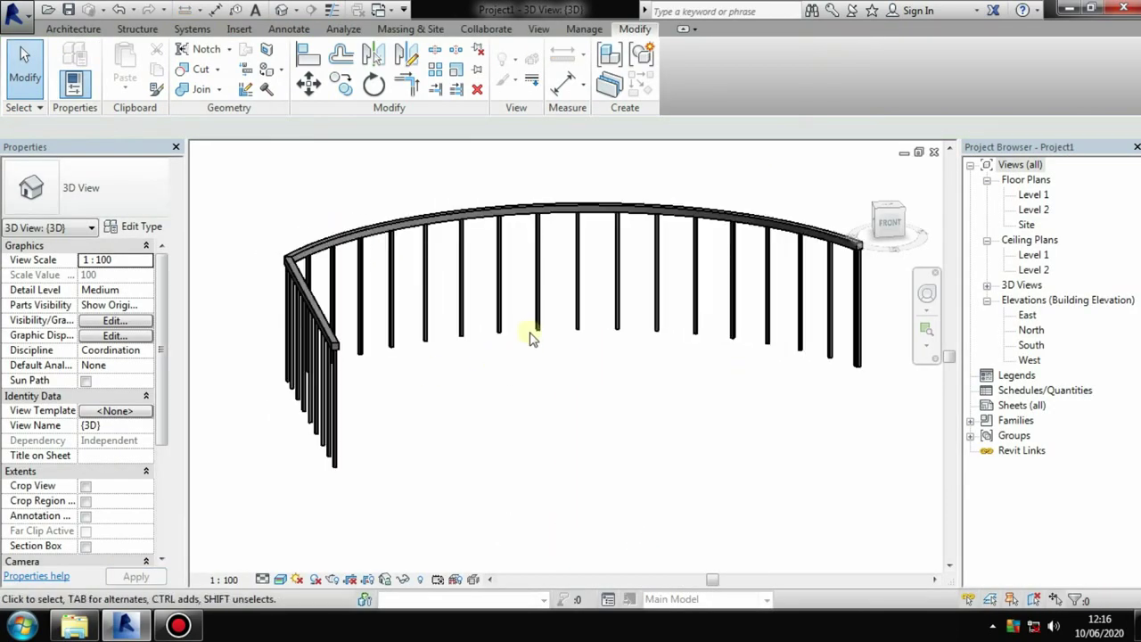
pyautogui.click(354, 242)
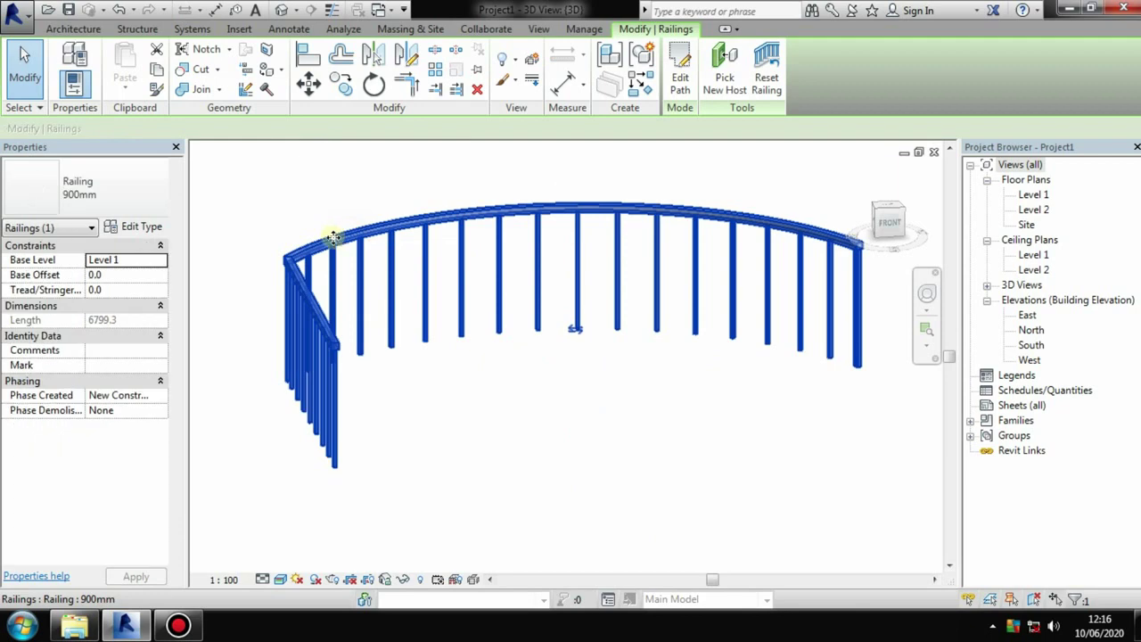
pyautogui.click(152, 228)
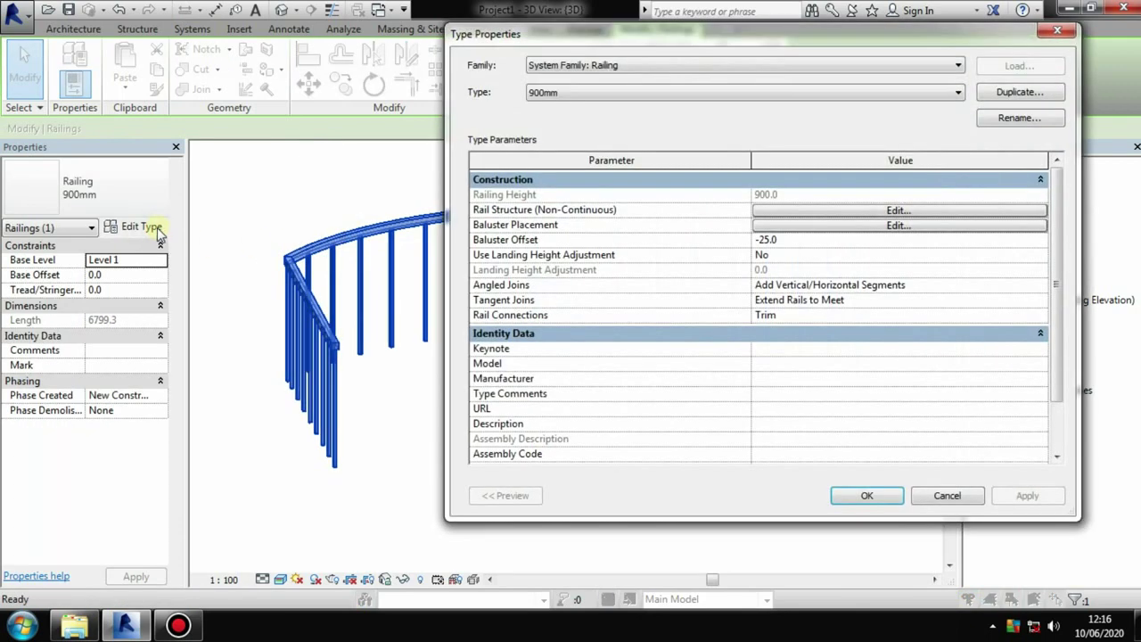
pyautogui.click(869, 210)
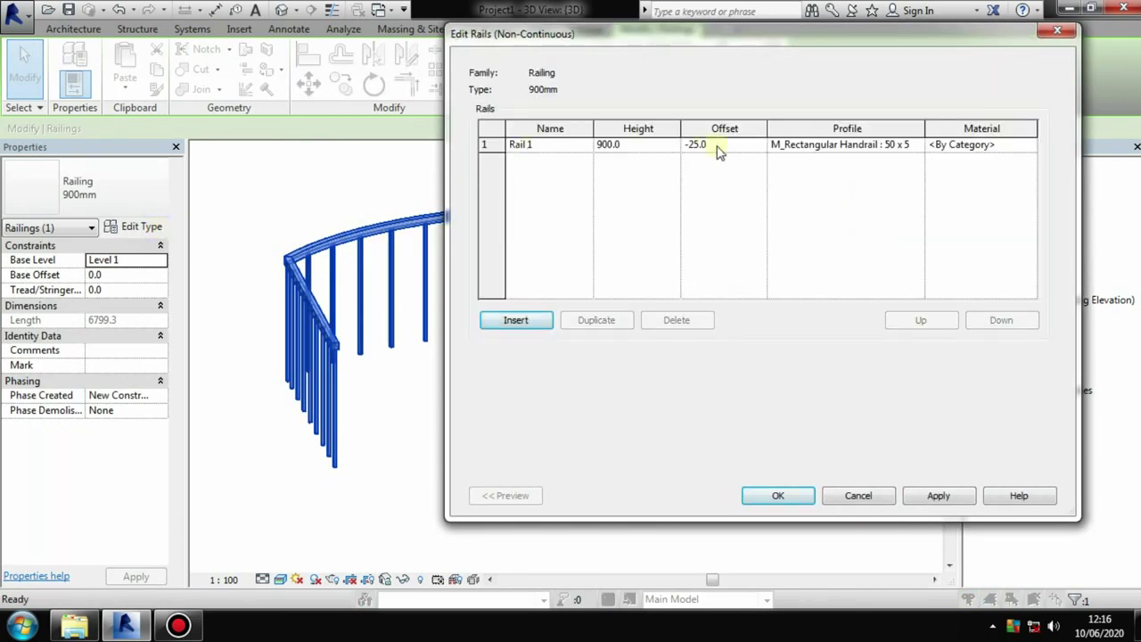
pyautogui.click(526, 332)
pyautogui.click(569, 159)
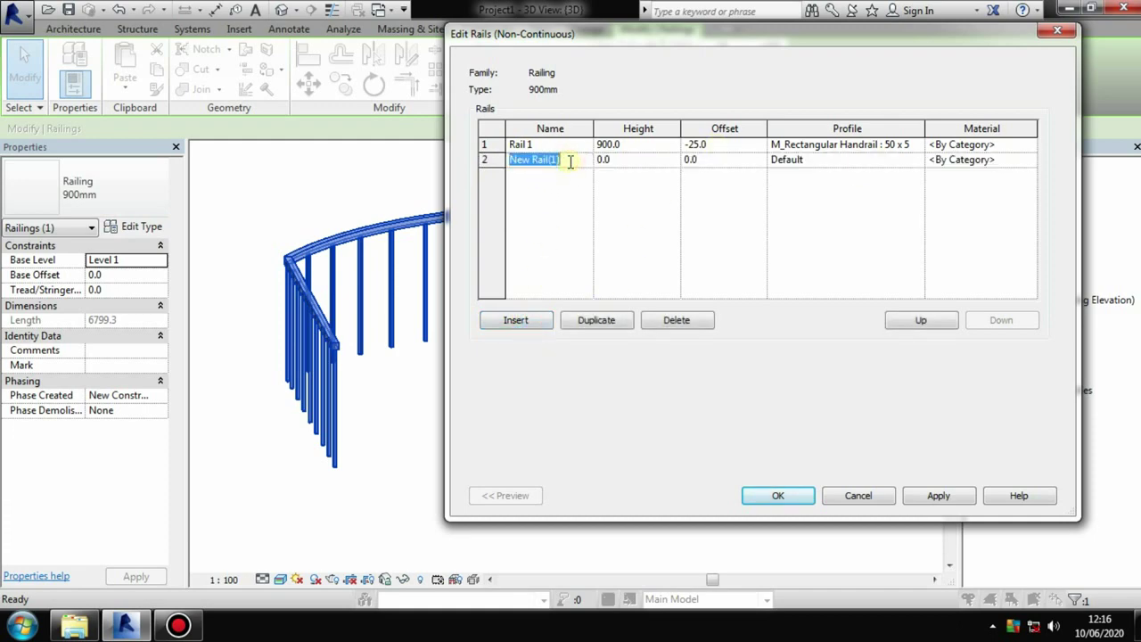
pyautogui.write('glass panel')
pyautogui.press('Tab')
pyautogui.write('300')
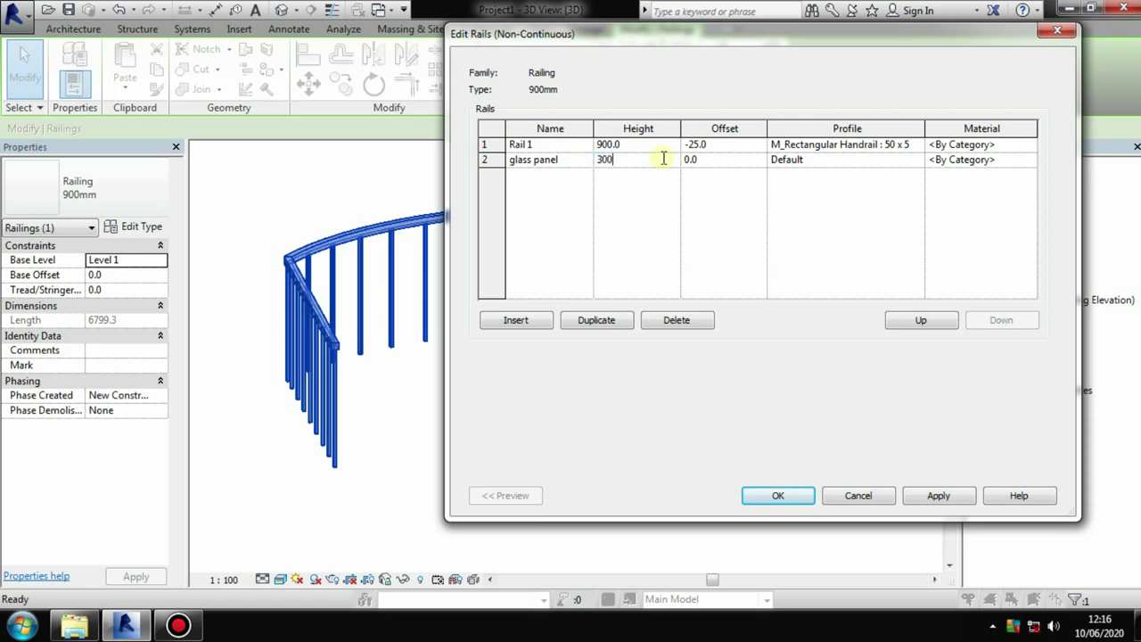
pyautogui.click(706, 161)
pyautogui.write('-25')
pyautogui.click(843, 161)
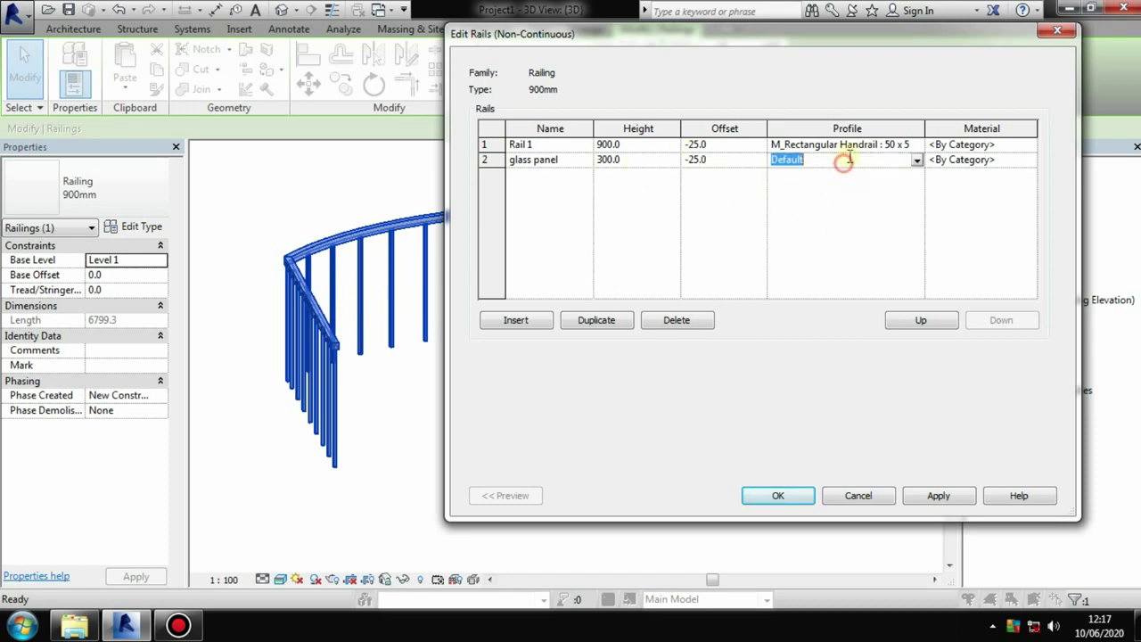
# Set the glass panel rail's profile to Family4 : Family4 and bring up its material choices.
pyautogui.click(916, 162)
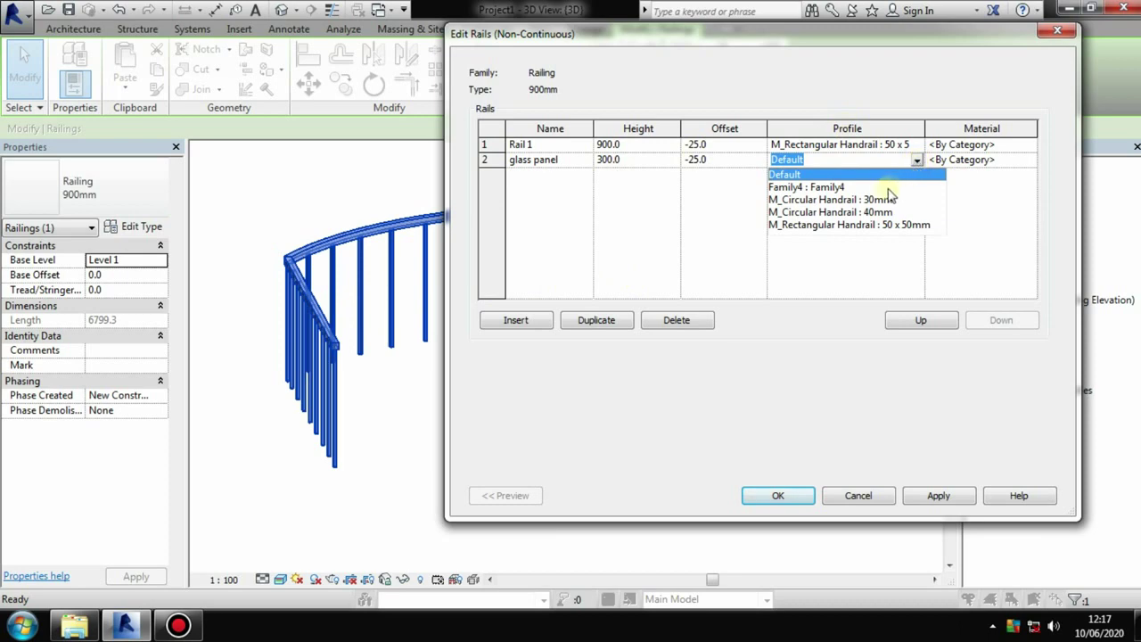
pyautogui.click(820, 188)
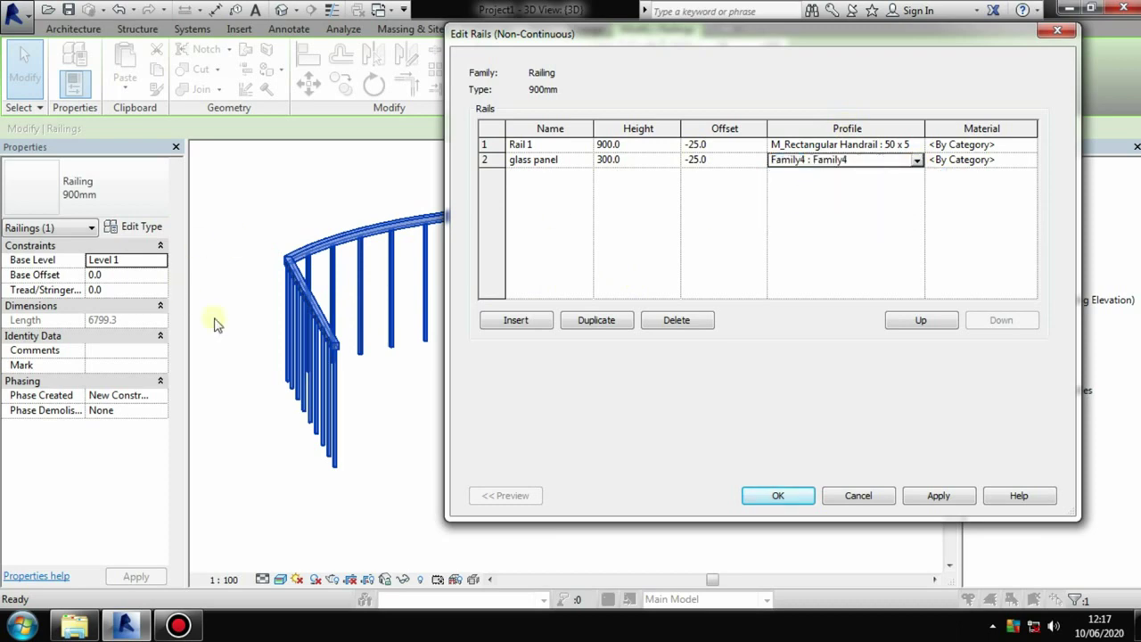
pyautogui.click(917, 160)
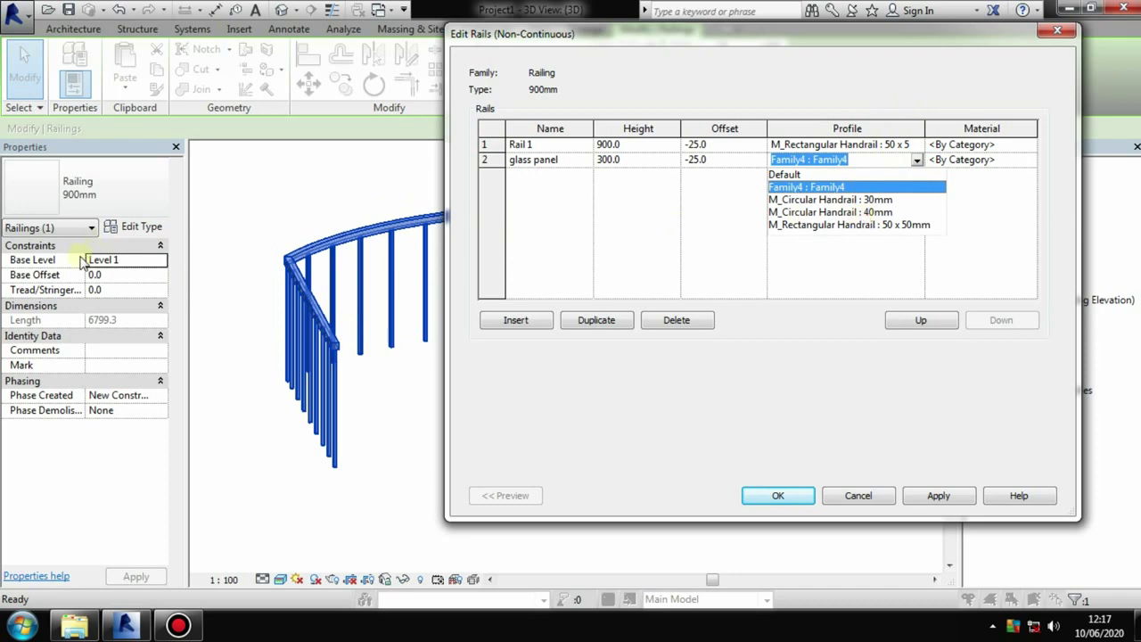
pyautogui.click(825, 189)
pyautogui.click(1025, 161)
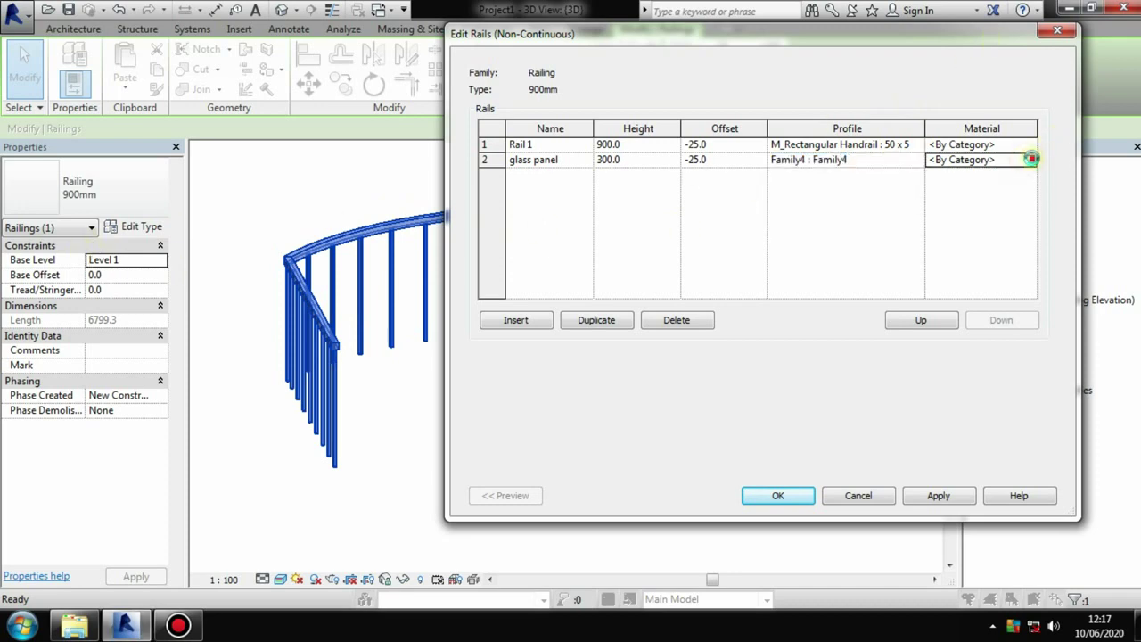
pyautogui.click(1029, 161)
# Choose Glass with Clear glazing, raise reflectance from 15 to 27, and confirm every dialog.
pyautogui.click(615, 350)
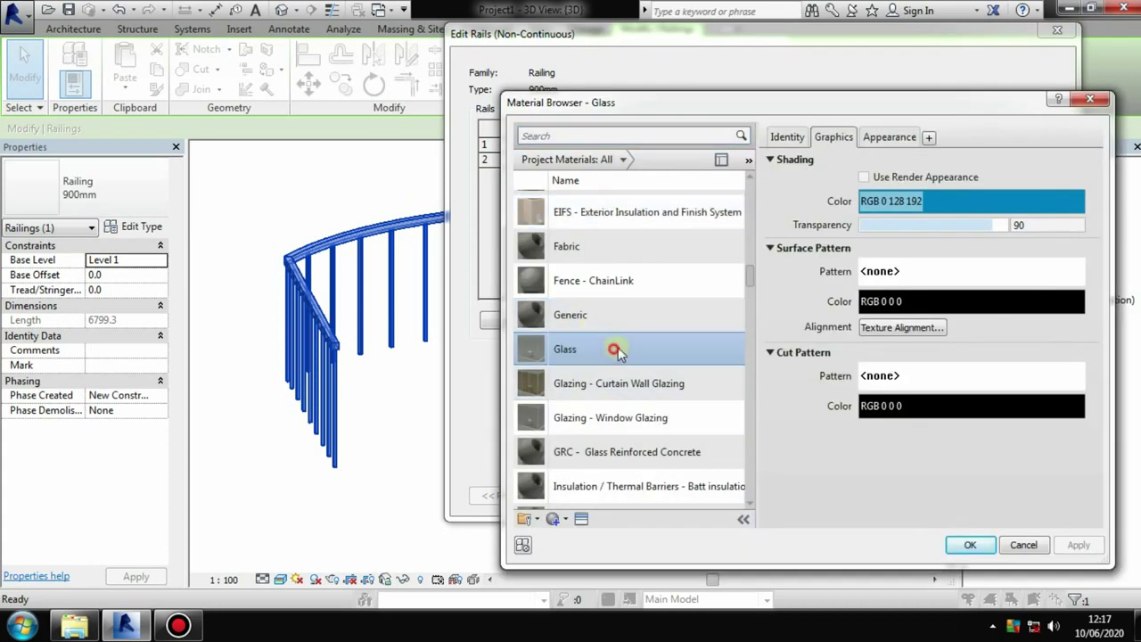
pyautogui.click(911, 140)
pyautogui.click(891, 319)
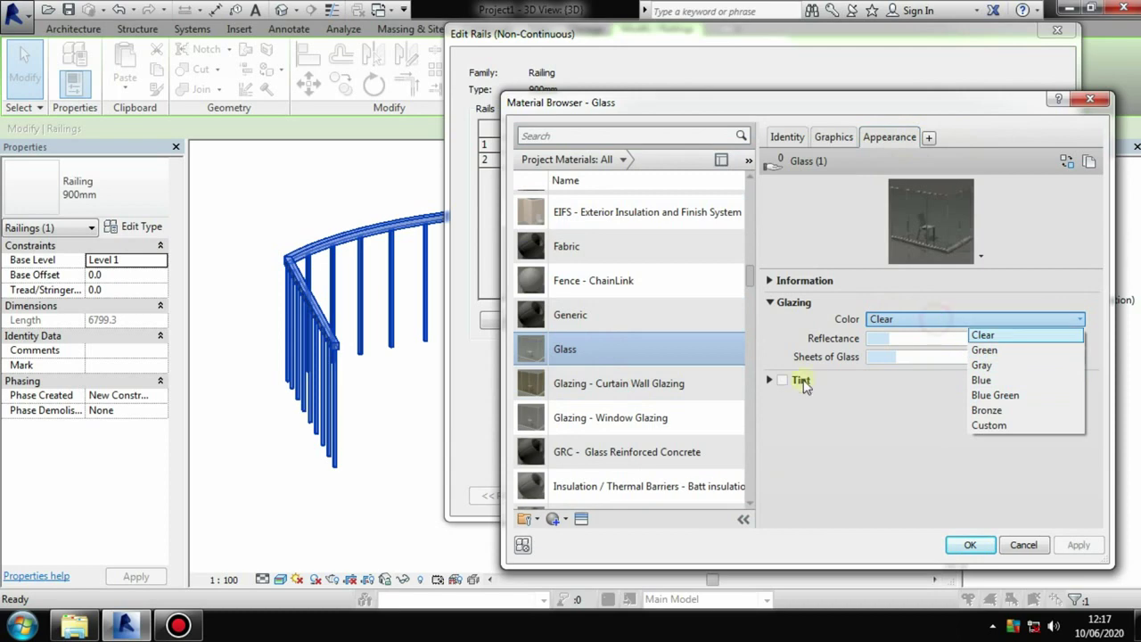
pyautogui.click(770, 287)
pyautogui.moveTo(872, 341); pyautogui.dragTo(955, 339)
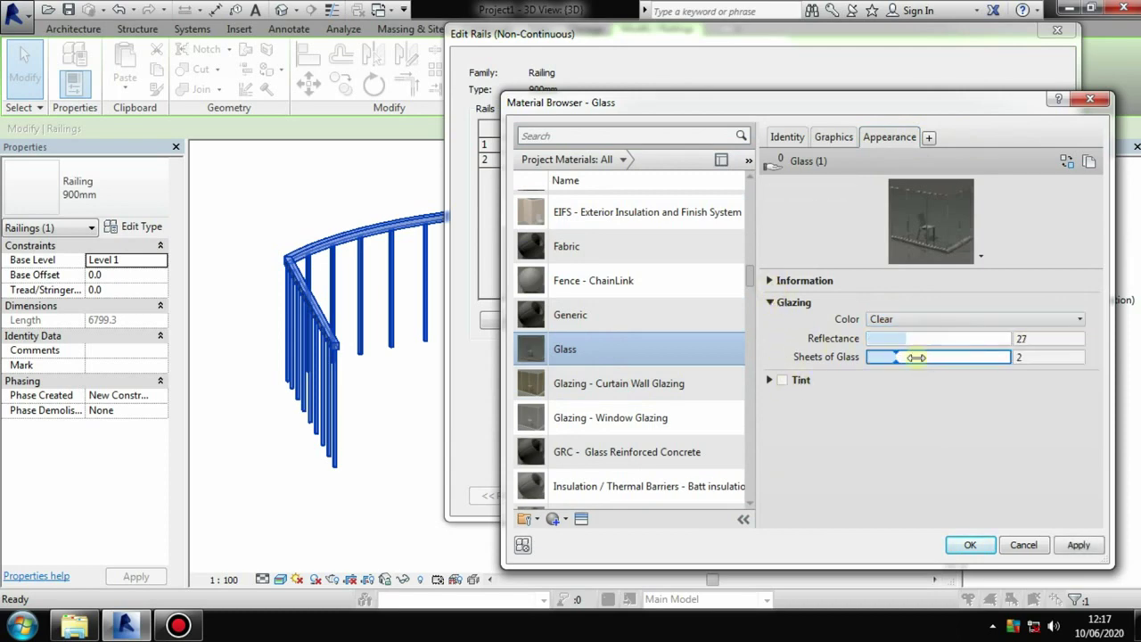
pyautogui.click(1079, 544)
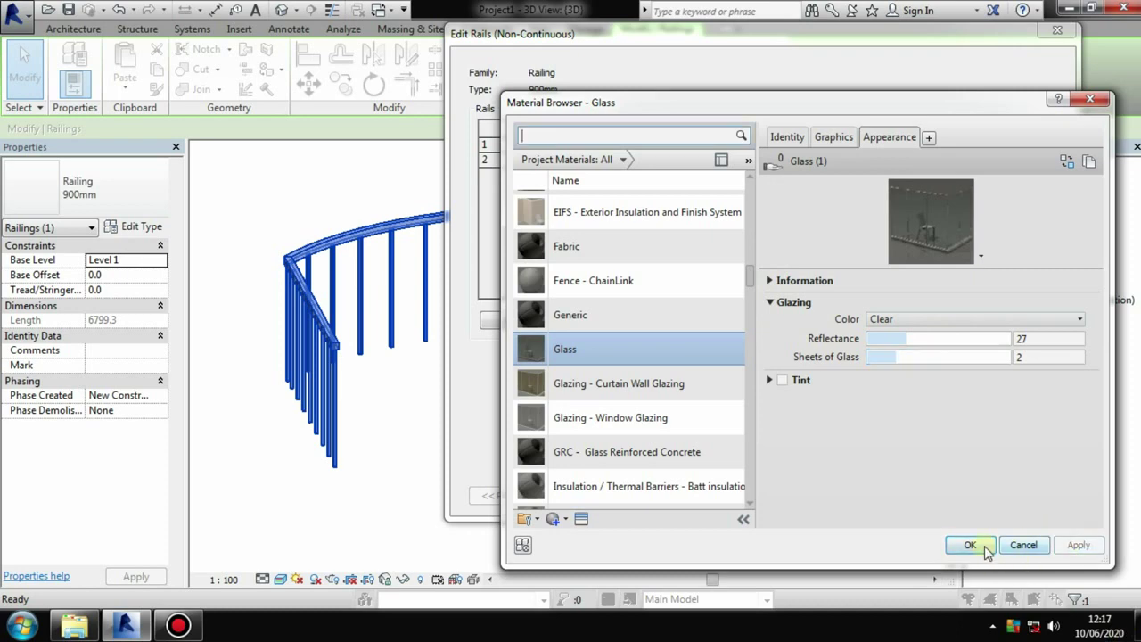
pyautogui.click(970, 544)
pyautogui.click(931, 501)
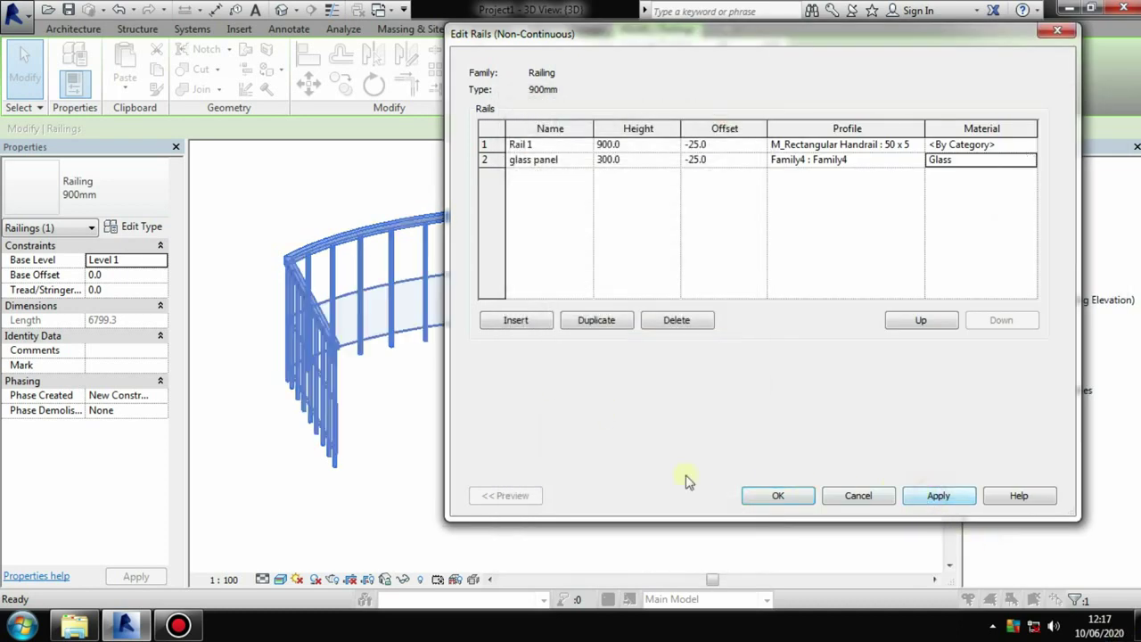
pyautogui.click(769, 504)
pyautogui.click(931, 495)
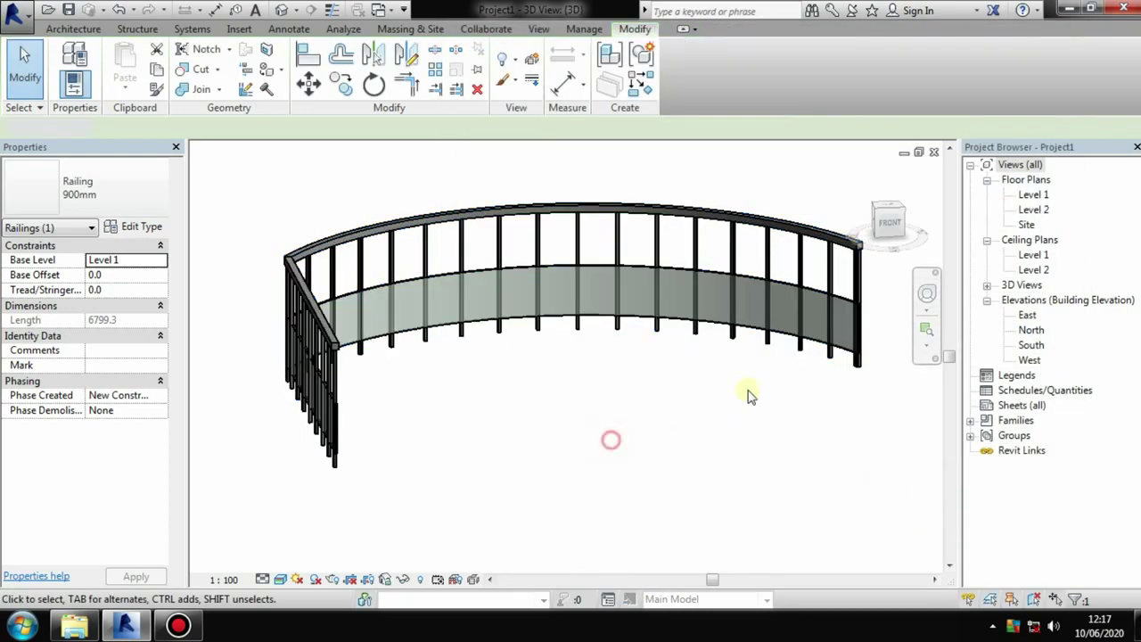
# Deselect the railing and orbit low and close to the glass panel among the balusters.
pyautogui.click(749, 397)
pyautogui.moveTo(771, 413)
pyautogui.keyDown('shift'); pyautogui.mouseDown(button='middle')
pyautogui.moveTo(534, 466)
pyautogui.moveTo(470, 357)
pyautogui.moveTo(636, 293)
pyautogui.moveTo(624, 395)
pyautogui.moveTo(650, 382)
pyautogui.moveTo(583, 431)
pyautogui.moveTo(523, 331)
pyautogui.moveTo(510, 407)
pyautogui.moveTo(571, 466)
pyautogui.moveTo(575, 401)
pyautogui.moveTo(561, 502)
pyautogui.mouseUp(button='middle'); pyautogui.keyUp('shift')
pyautogui.moveTo(395, 463)
pyautogui.keyDown('shift'); pyautogui.mouseDown(button='middle')
pyautogui.moveTo(484, 471)
pyautogui.moveTo(722, 234)
pyautogui.moveTo(535, 496)
pyautogui.moveTo(557, 268)
pyautogui.moveTo(360, 435)
pyautogui.moveTo(351, 427)
pyautogui.moveTo(428, 426)
pyautogui.moveTo(326, 426)
pyautogui.mouseUp(button='middle'); pyautogui.keyUp('shift')
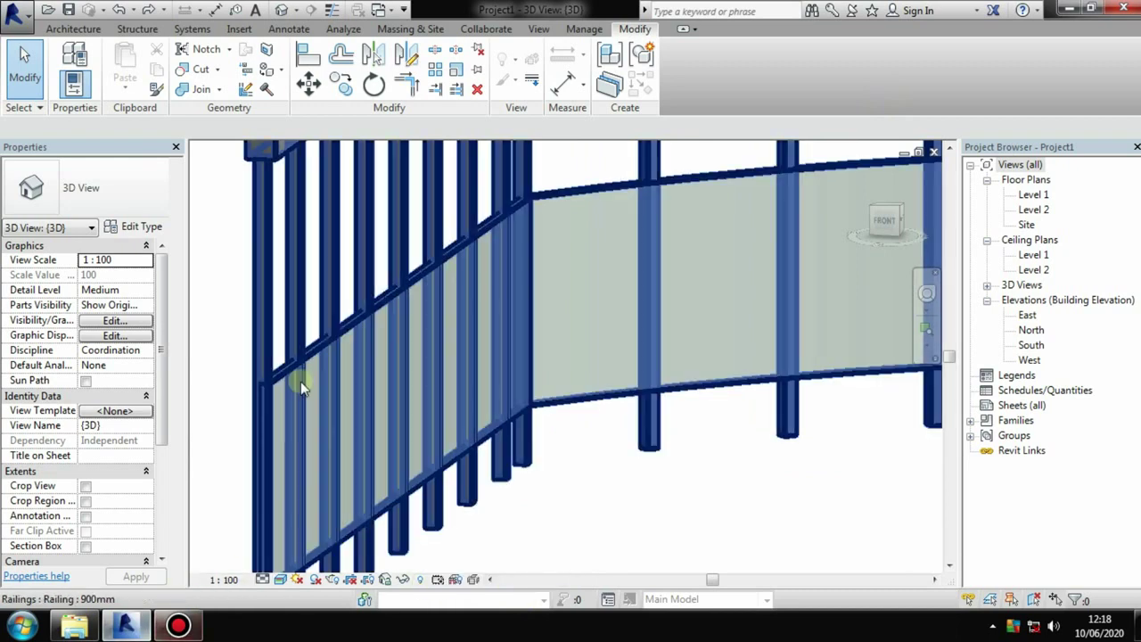
# Set the glass panel rail offset to -10 in the 900mm type's rail structure and confirm.
pyautogui.click(287, 341)
pyautogui.click(143, 229)
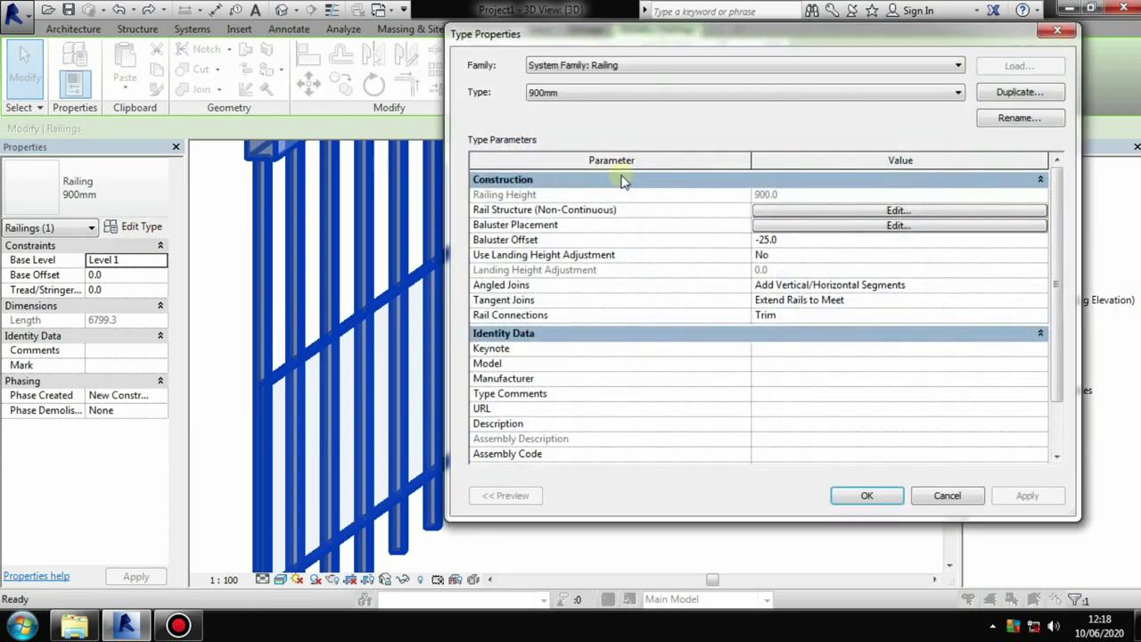
pyautogui.click(836, 207)
pyautogui.click(718, 163)
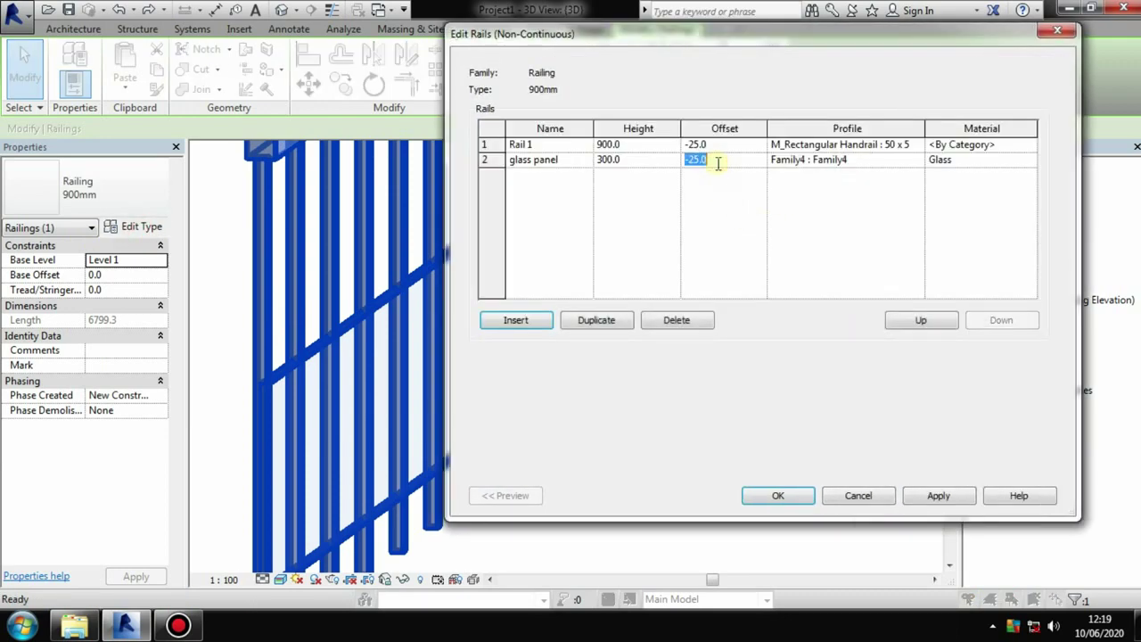
pyautogui.press('Tab')
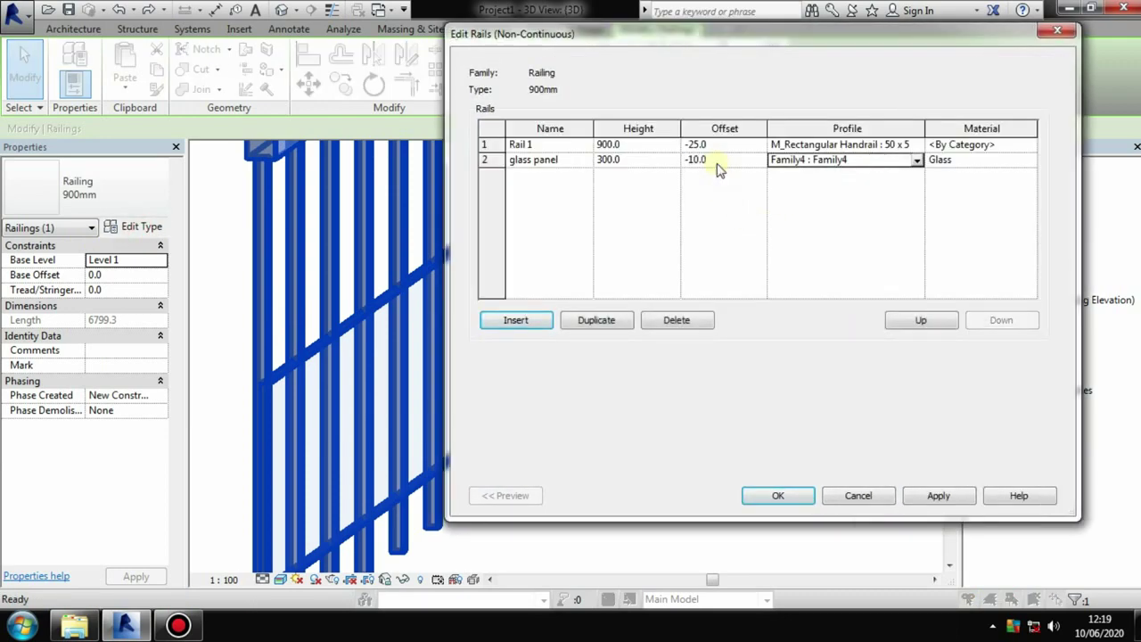
pyautogui.click(785, 495)
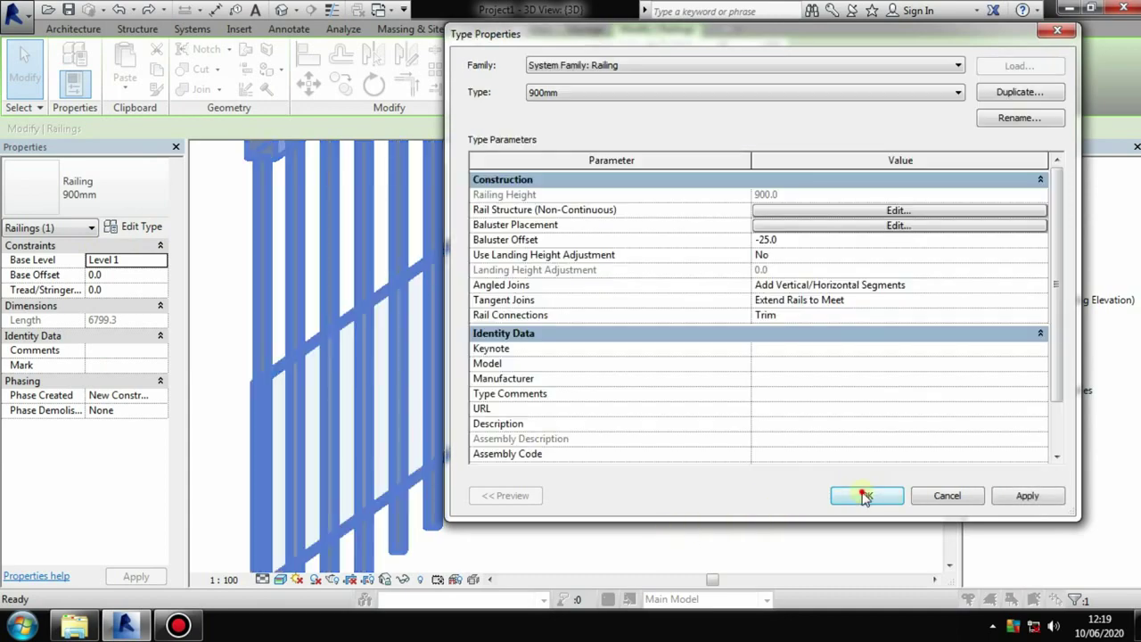
pyautogui.click(865, 495)
pyautogui.click(687, 529)
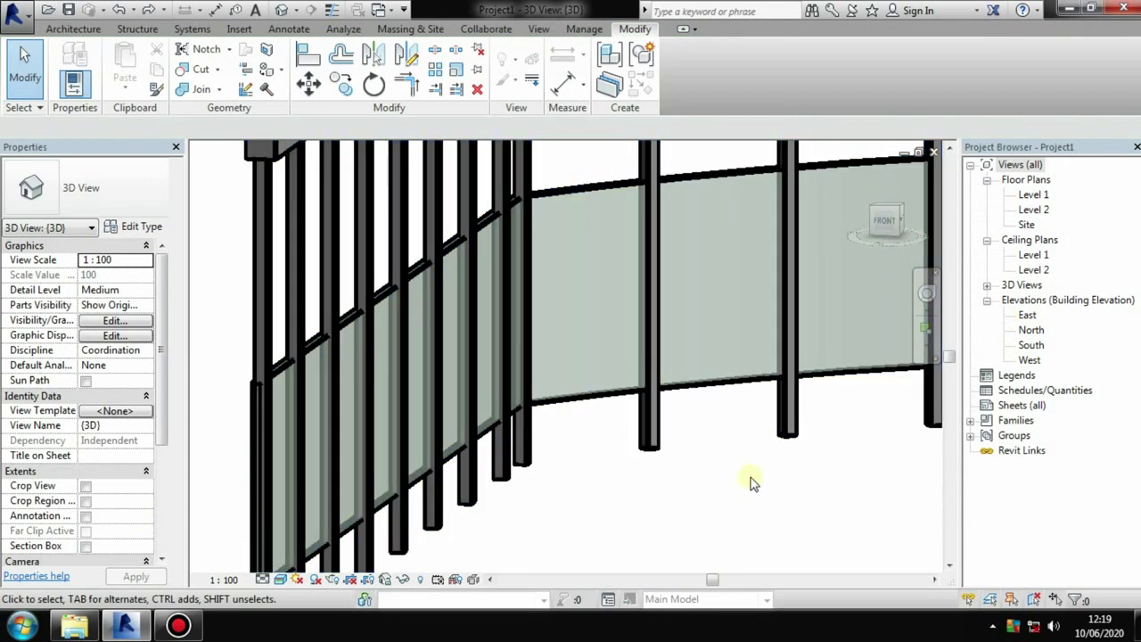
# Zoom out and pan until the stair and curved railing come into view.
pyautogui.scroll(-3, 791, 437)
pyautogui.scroll(-3, 793, 437)
pyautogui.scroll(-2, 687, 389)
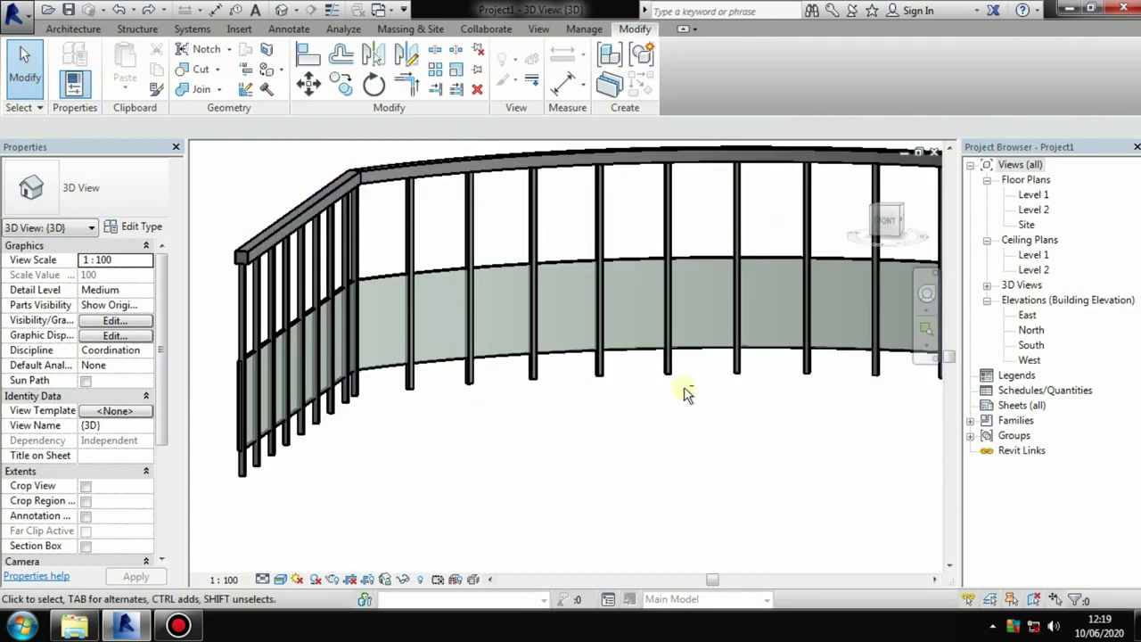
pyautogui.moveTo(687, 390)
pyautogui.keyDown('shift'); pyautogui.mouseDown(button='middle')
pyautogui.moveTo(541, 400)
pyautogui.moveTo(517, 273)
pyautogui.moveTo(739, 321)
pyautogui.moveTo(841, 420)
pyautogui.moveTo(694, 397)
pyautogui.mouseUp(button='middle'); pyautogui.keyUp('shift')
pyautogui.scroll(-3, 694, 397)
pyautogui.scroll(-4, 581, 380)
pyautogui.moveTo(711, 448)
pyautogui.keyDown('shift'); pyautogui.mouseDown(button='middle')
pyautogui.moveTo(647, 395)
pyautogui.moveTo(550, 415)
pyautogui.moveTo(438, 413)
pyautogui.moveTo(563, 445)
pyautogui.moveTo(540, 509)
pyautogui.moveTo(573, 387)
pyautogui.moveTo(446, 426)
pyautogui.moveTo(425, 415)
pyautogui.moveTo(584, 413)
pyautogui.moveTo(509, 466)
pyautogui.moveTo(628, 406)
pyautogui.moveTo(598, 434)
pyautogui.moveTo(571, 398)
pyautogui.moveTo(457, 362)
pyautogui.mouseUp(button='middle'); pyautogui.keyUp('shift')
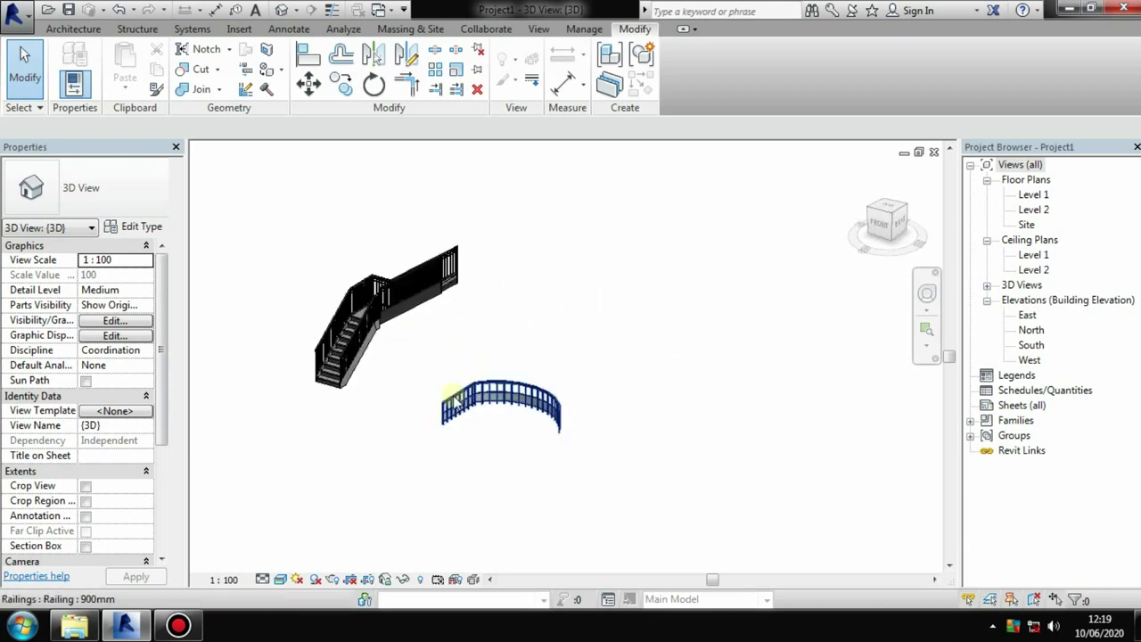
pyautogui.moveTo(453, 400)
pyautogui.mouseDown(button='middle')
pyautogui.moveTo(543, 402)
pyautogui.moveTo(523, 395)
pyautogui.moveTo(517, 361)
pyautogui.moveTo(667, 359)
pyautogui.mouseUp(button='middle')
# Orbit to frame the glass-panel railing beside the stair railings from the front above.
pyautogui.moveTo(453, 361); pyautogui.dragTo(596, 551, button='middle')
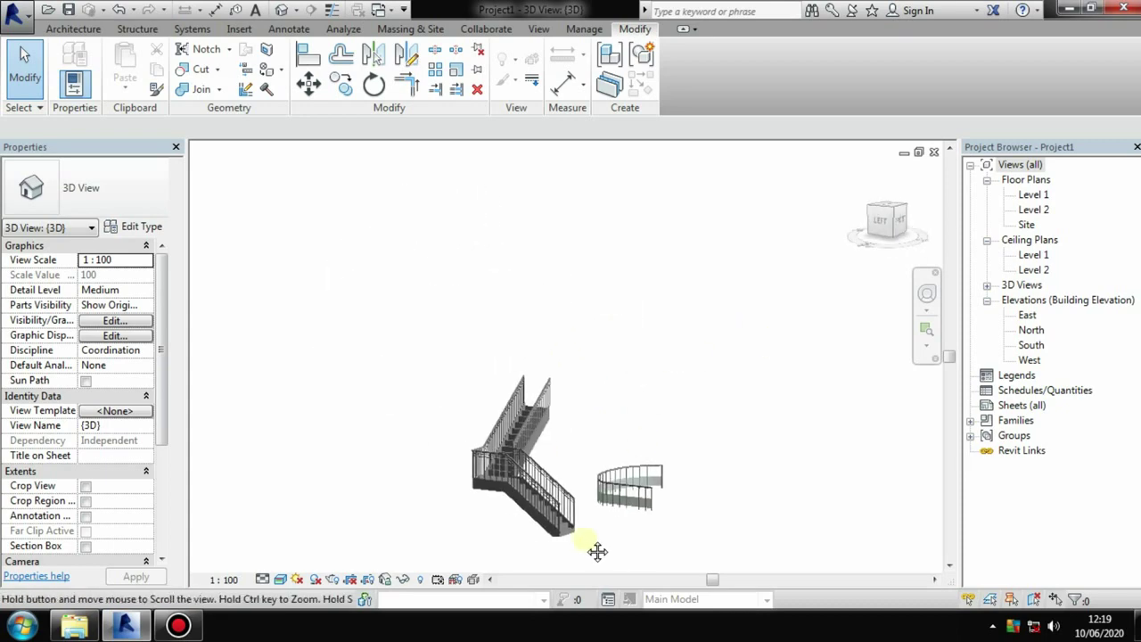
pyautogui.click(179, 625)
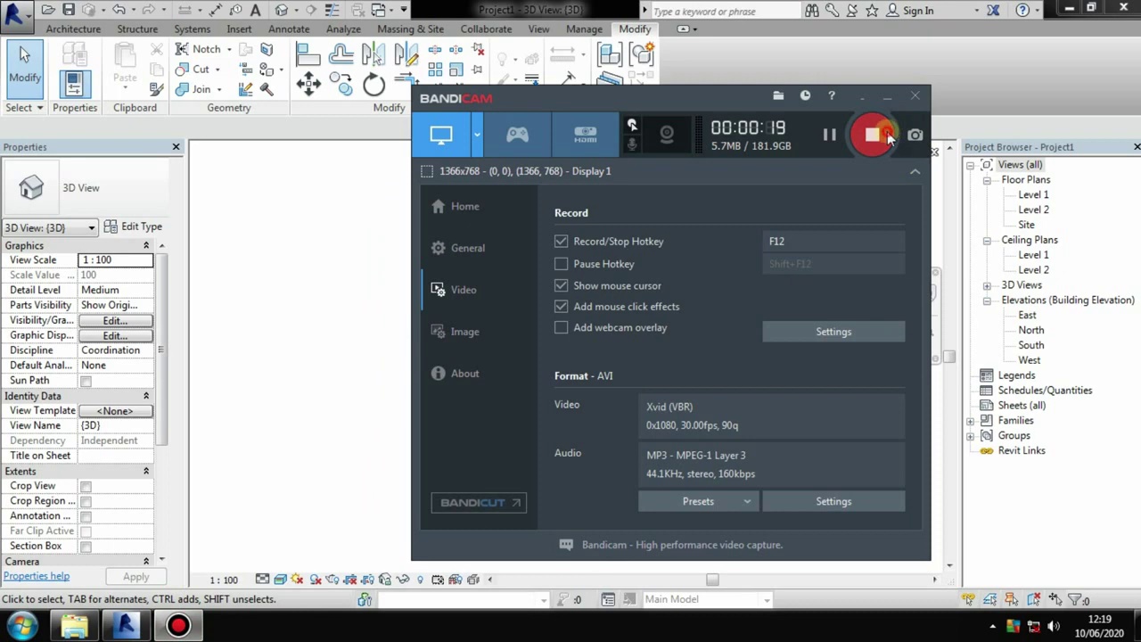
pyautogui.click(619, 353)
pyautogui.moveTo(686, 365)
pyautogui.keyDown('shift'); pyautogui.mouseDown(button='middle')
pyautogui.moveTo(624, 374)
pyautogui.moveTo(400, 306)
pyautogui.moveTo(473, 387)
pyautogui.mouseUp(button='middle'); pyautogui.keyUp('shift')
pyautogui.scroll(3, 441, 370)
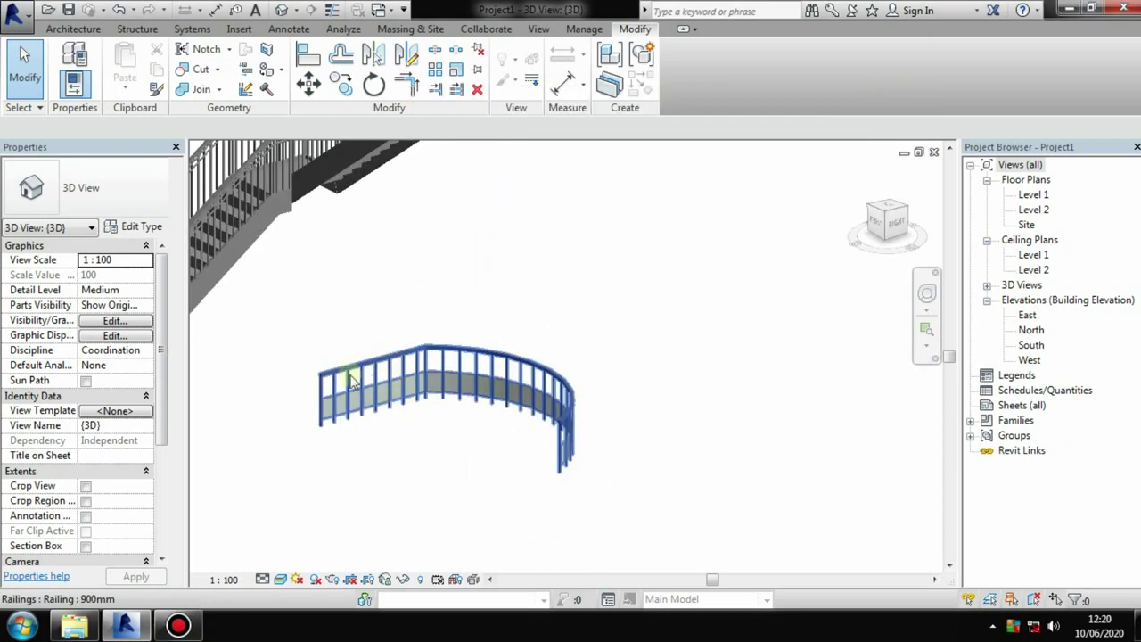
pyautogui.scroll(-2, 351, 379)
pyautogui.keyDown('shift'); pyautogui.moveTo(582, 458); pyautogui.dragTo(506, 321, button='middle'); pyautogui.keyUp('shift')
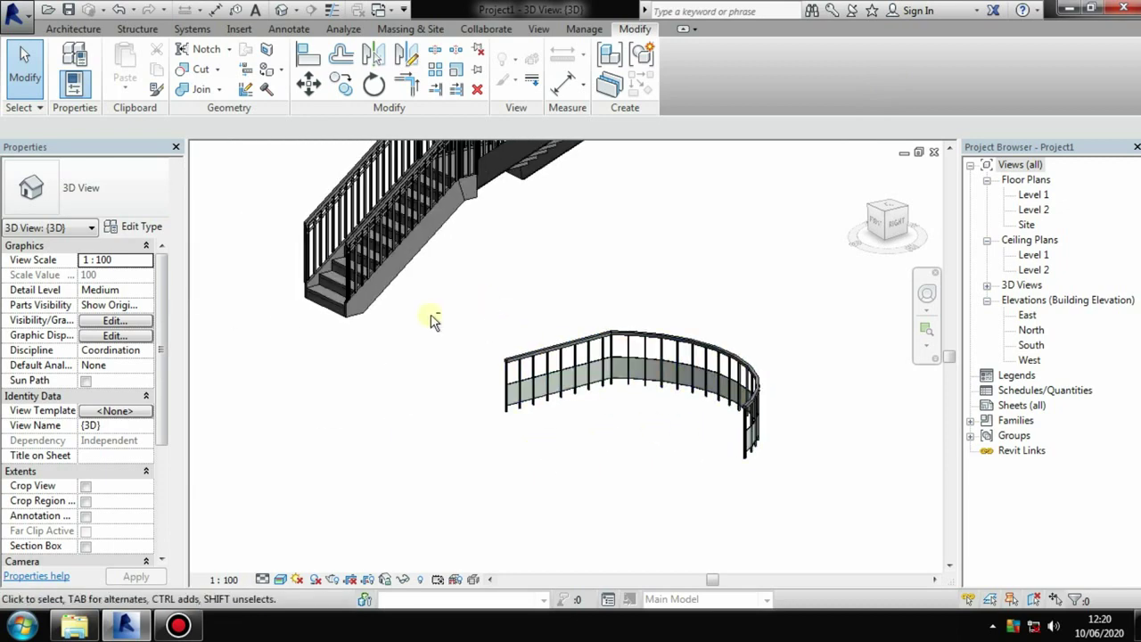
pyautogui.moveTo(430, 320)
pyautogui.keyDown('shift'); pyautogui.mouseDown(button='middle')
pyautogui.moveTo(522, 382)
pyautogui.moveTo(416, 479)
pyautogui.moveTo(405, 508)
pyautogui.mouseUp(button='middle'); pyautogui.keyUp('shift')
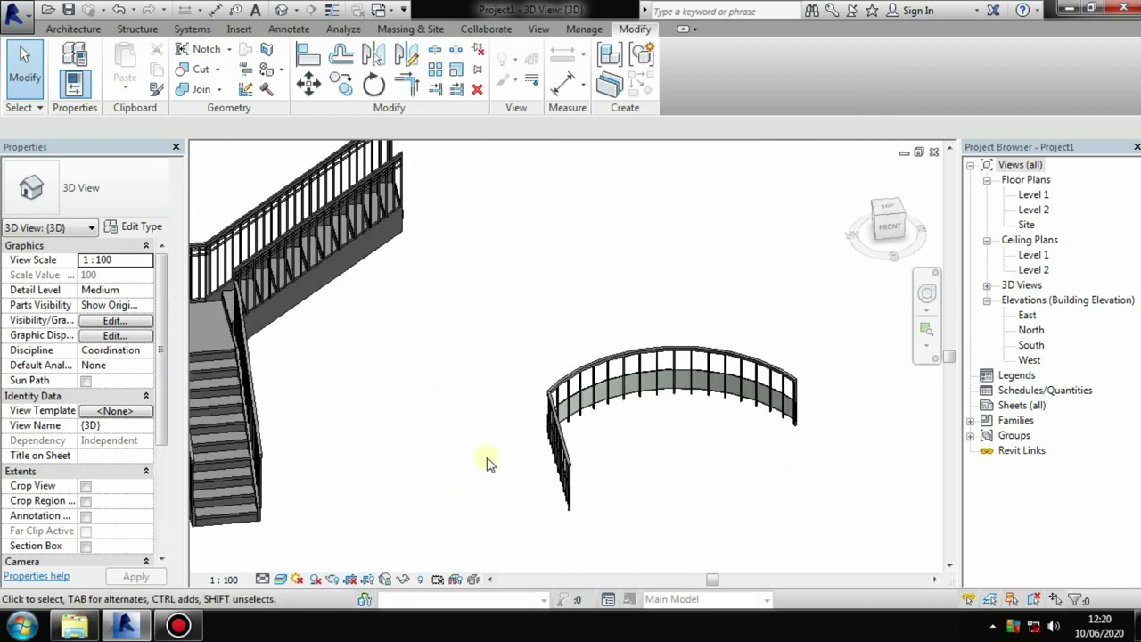